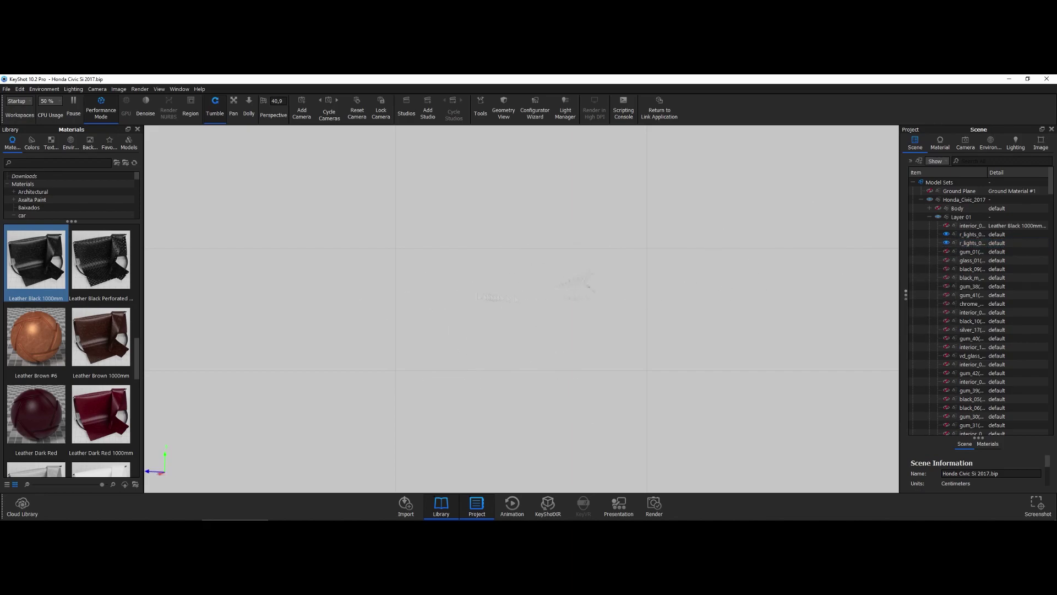
Apply Gun Metal_743406 to the gum_01 fog lamp surrounds and Glass Basic White to the glass_01 part
click(54, 163)
text(gum)
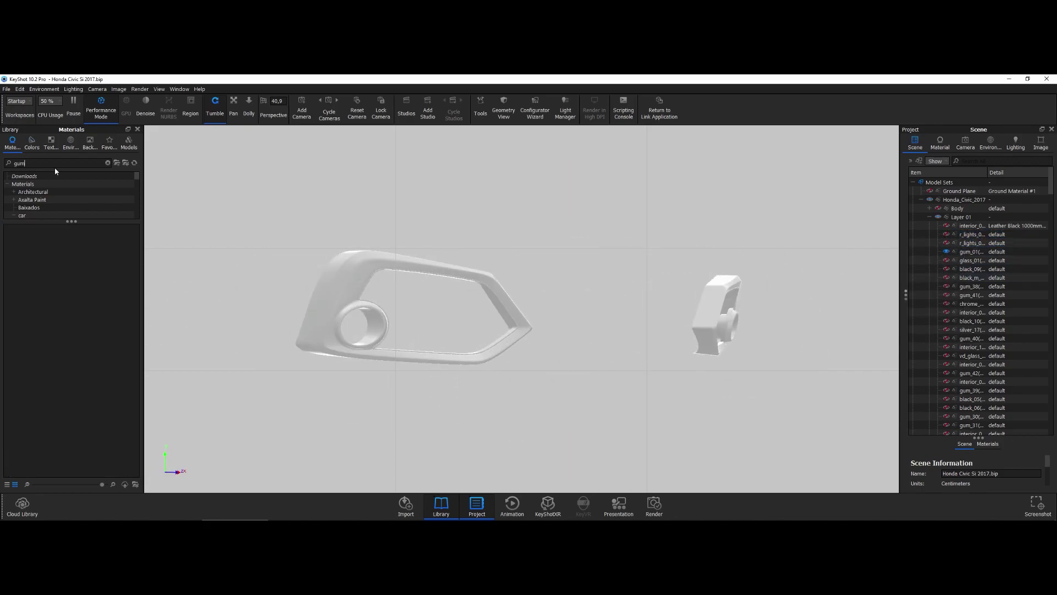
drag(35, 259, 972, 252)
scroll(527, 313, up, 5)
click(107, 163)
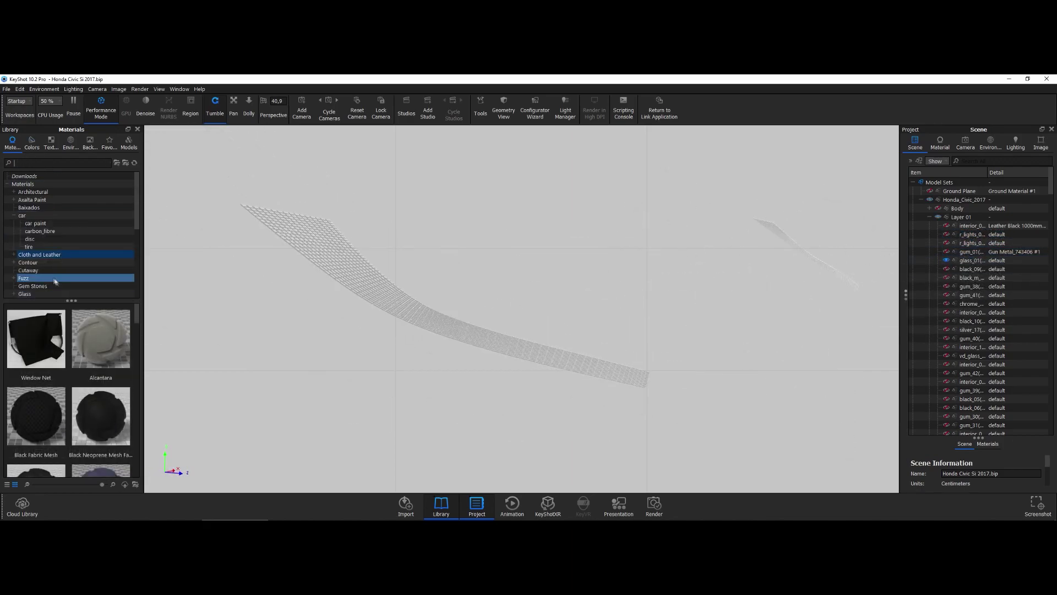
scroll(75, 343, down, 5)
drag(968, 261, 967, 262)
Apply the Iron Rough preto metal to the black_09 underbody and wheel arches
click(49, 163)
text(c)
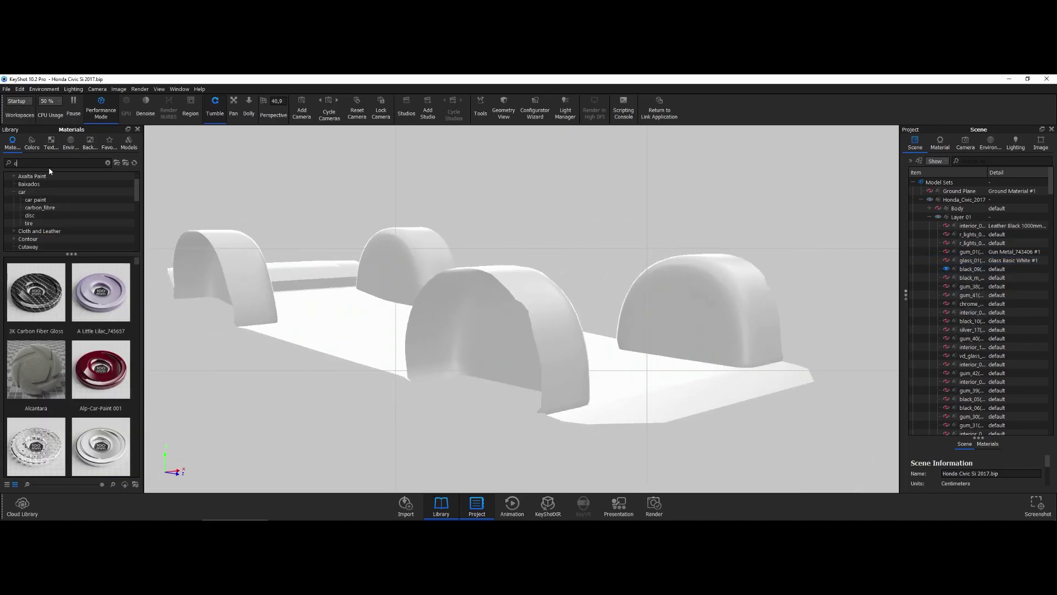
click(52, 192)
drag(137, 294, 140, 440)
scroll(71, 221, down, 5)
click(35, 325)
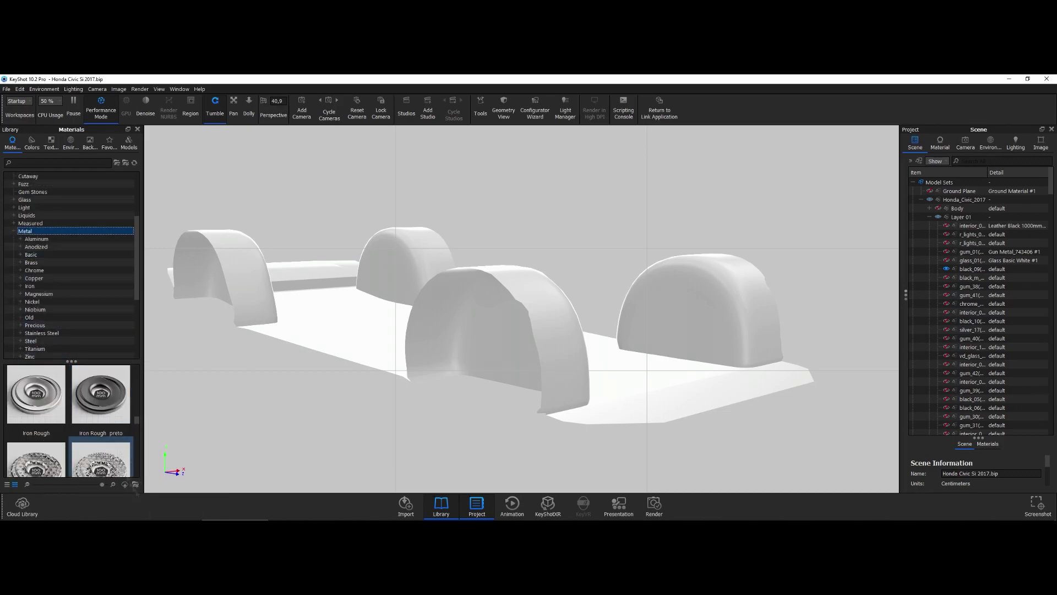
Apply Hard Rough Plastic Black to the gum_38 rear-view mirror housing and Hard Shiny Plastic Black to gum_41
click(54, 333)
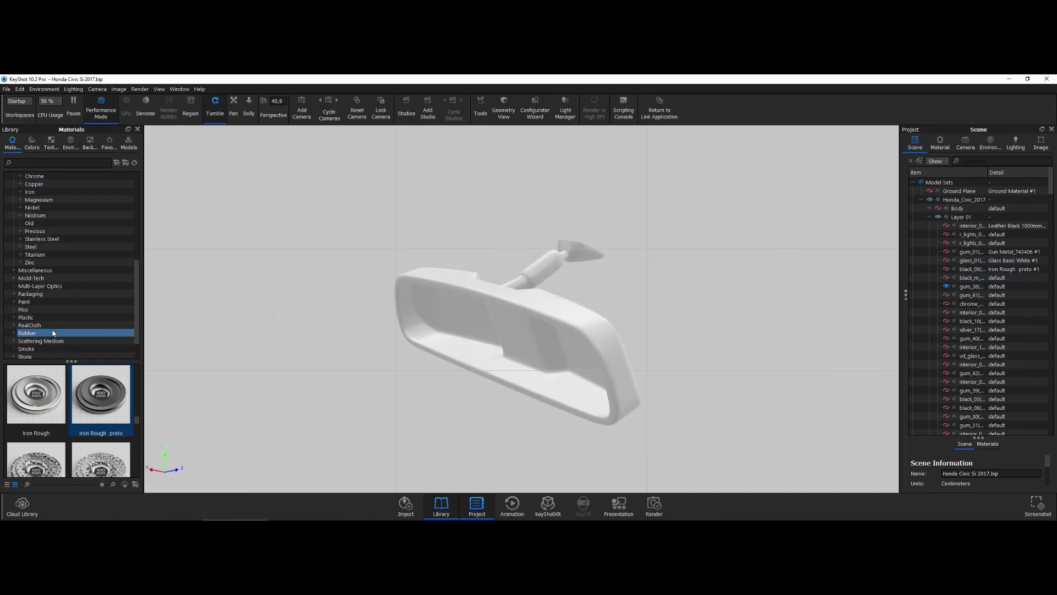
drag(71, 361, 71, 264)
drag(33, 314, 426, 289)
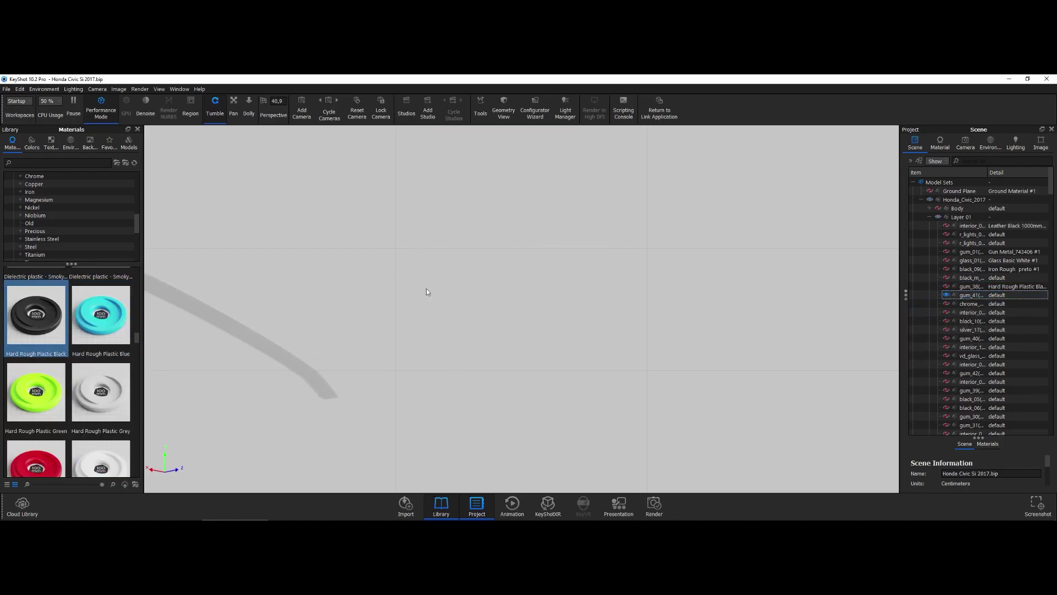
scroll(139, 350, up, 1)
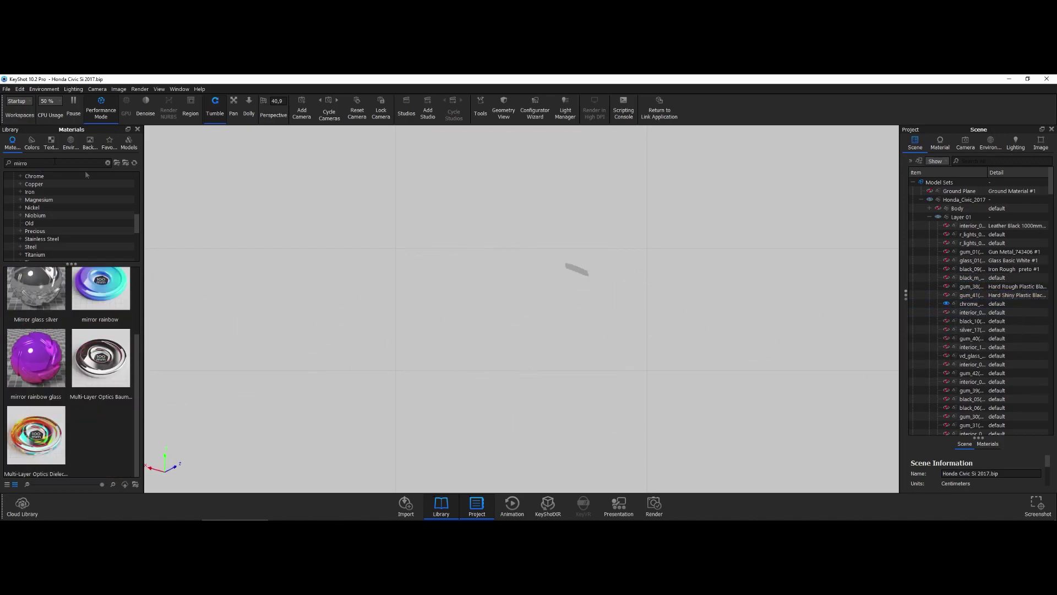
Apply Mirror to the visible chrome part and Hard Rough Plastic Black to the interior pillar trims and black_10
drag(101, 302, 947, 306)
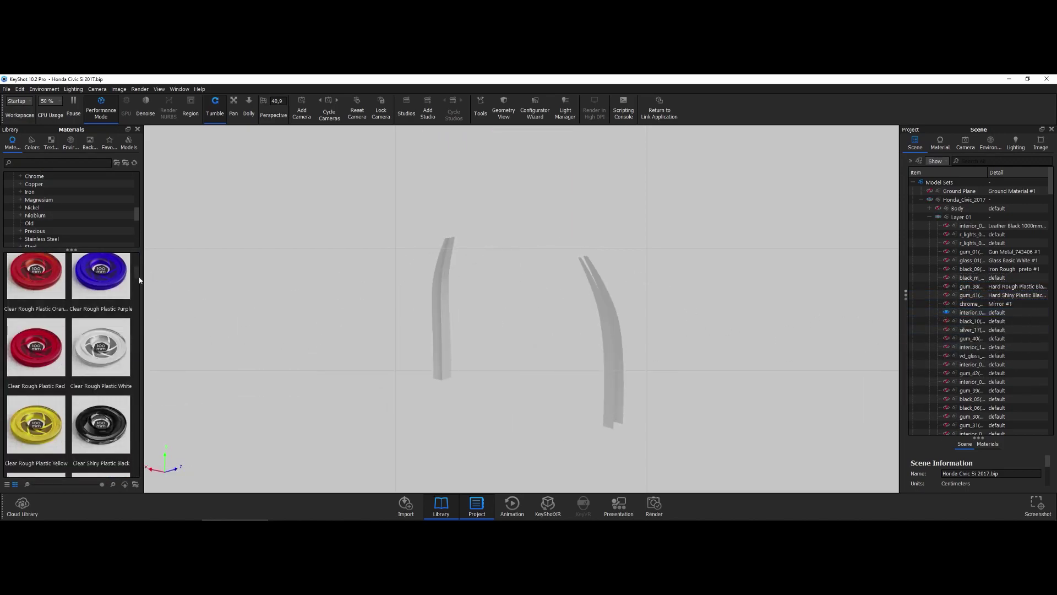
scroll(137, 286, up, 1)
click(37, 318)
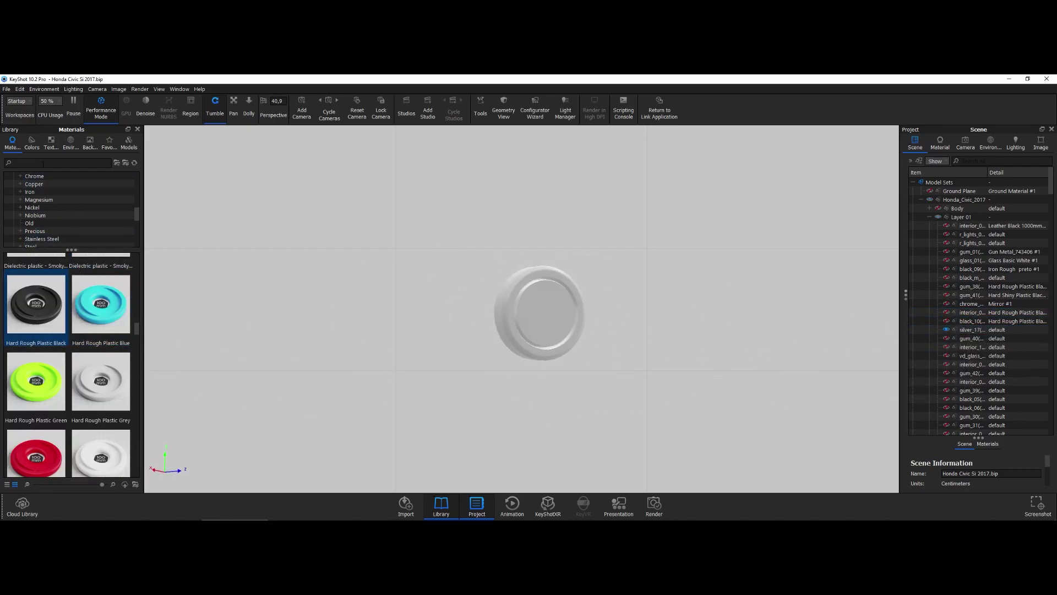
Apply Silver Rough to the round silver_17 part and Glass Basic Grey to the vd_glass part
text(silver)
click(47, 368)
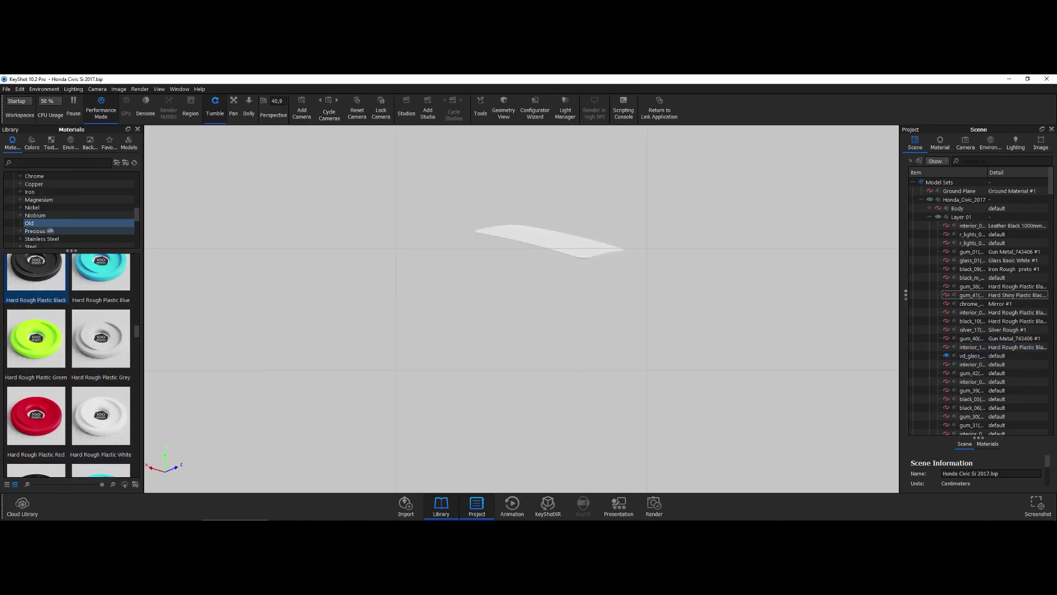
scroll(98, 355, down, 2)
click(97, 355)
Apply Hard Rough Plastic Black to the channel-shaped interior part and Hard Textured Plastic Black to the interior side panels
click(948, 365)
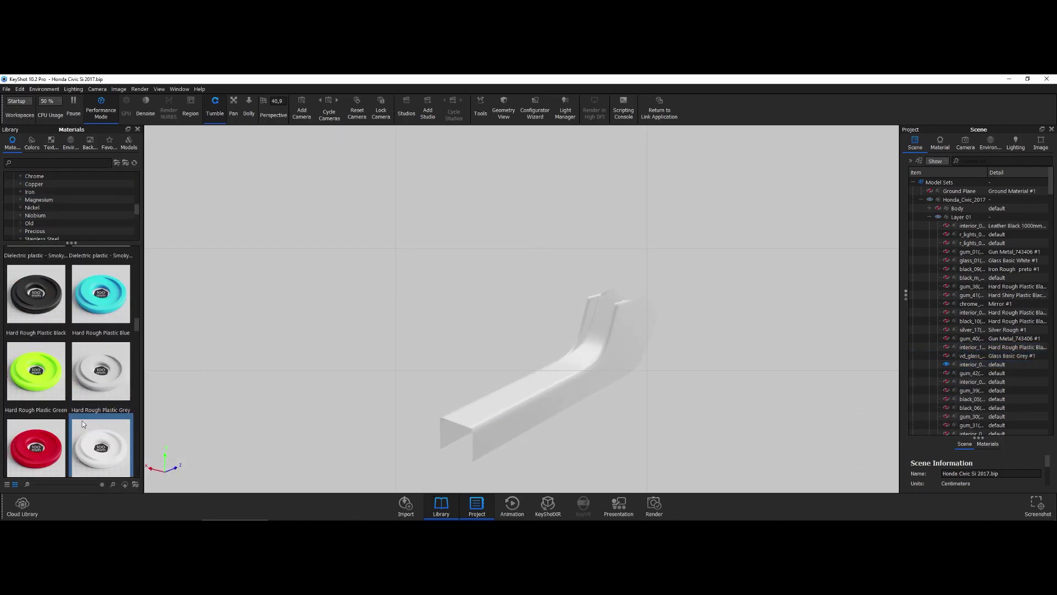
drag(36, 294, 951, 368)
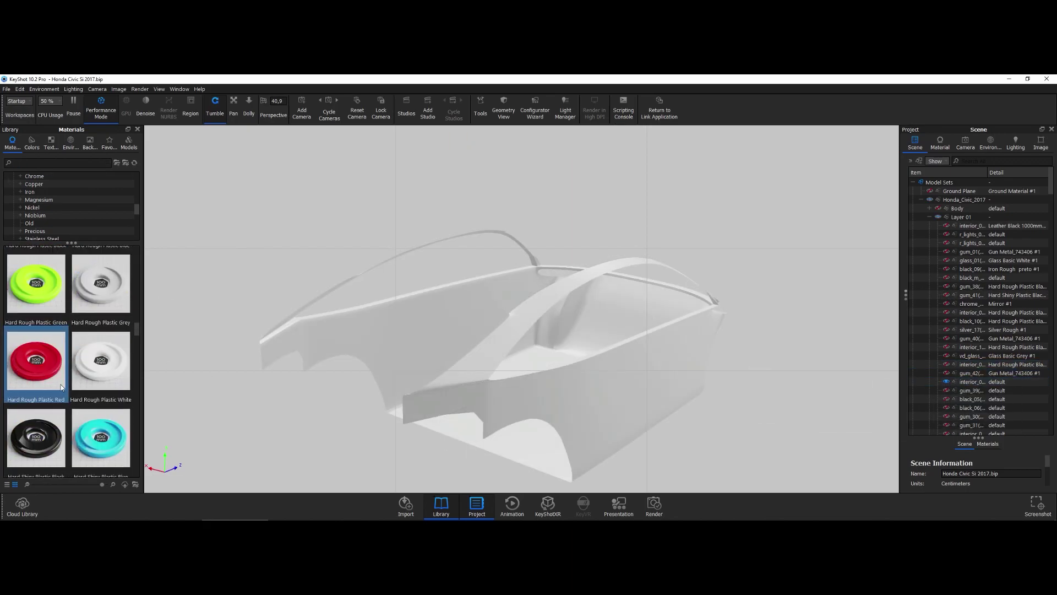
scroll(46, 424, down, 1)
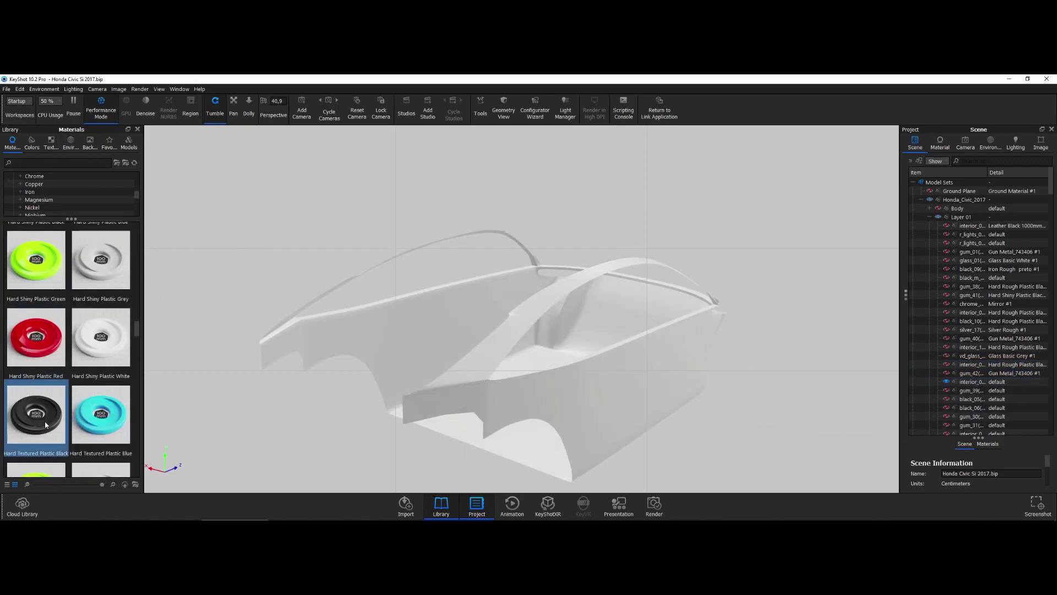
drag(47, 425, 972, 387)
Select all the interior parts in Layer 01 and put them in a new group named interior under Honda_Civic_2017
scroll(973, 316, down, 8)
click(994, 408)
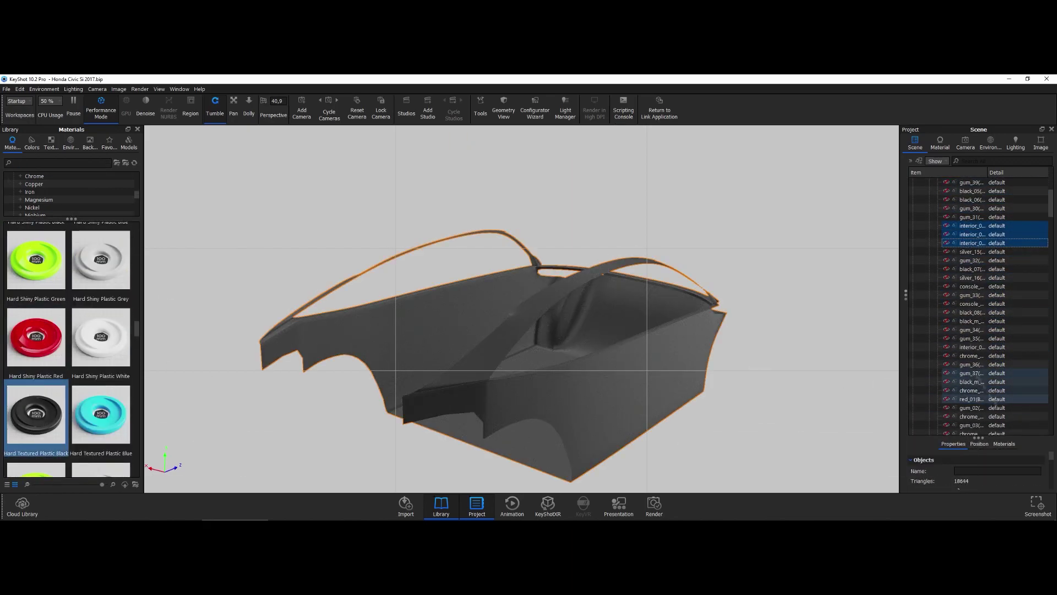
scroll(979, 385, down, 10)
click(978, 383)
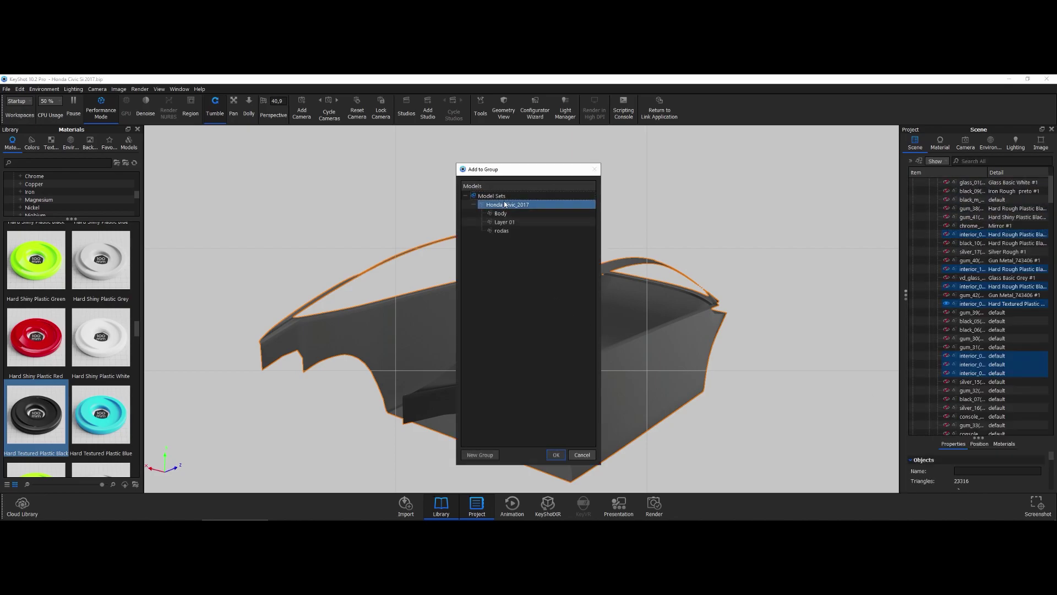
key(Return)
key(Return)
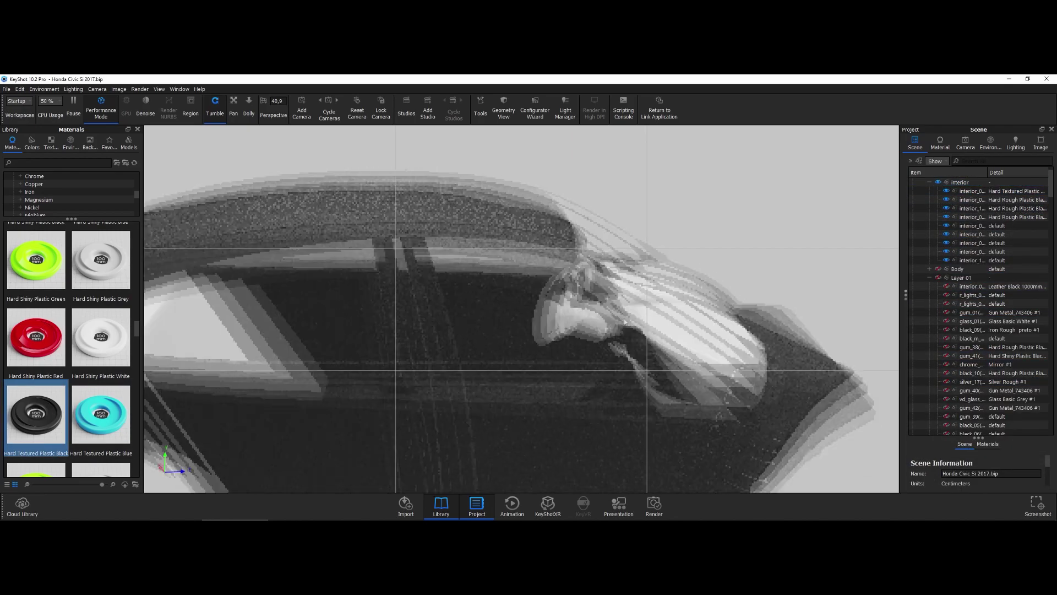
Split the steering wheel with Split Object Surfaces and apply Rubber to its rim
right_click(606, 342)
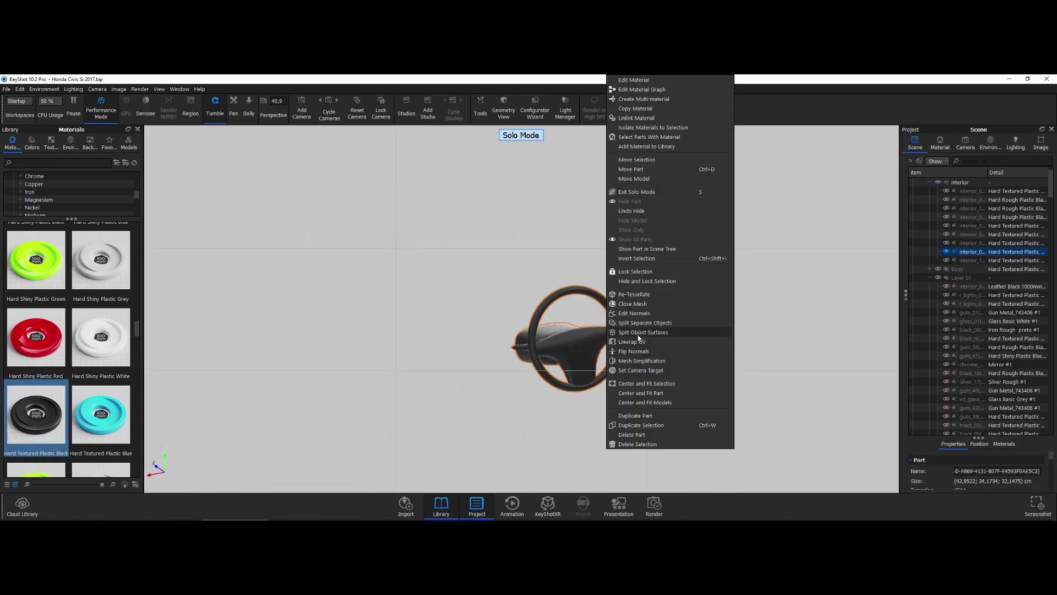
click(639, 331)
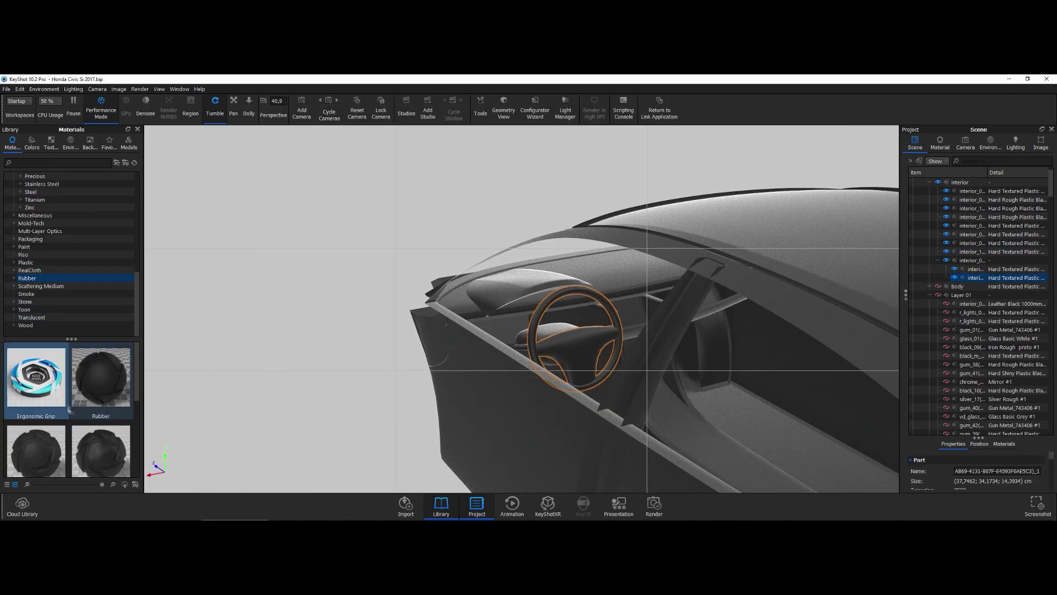
click(930, 200)
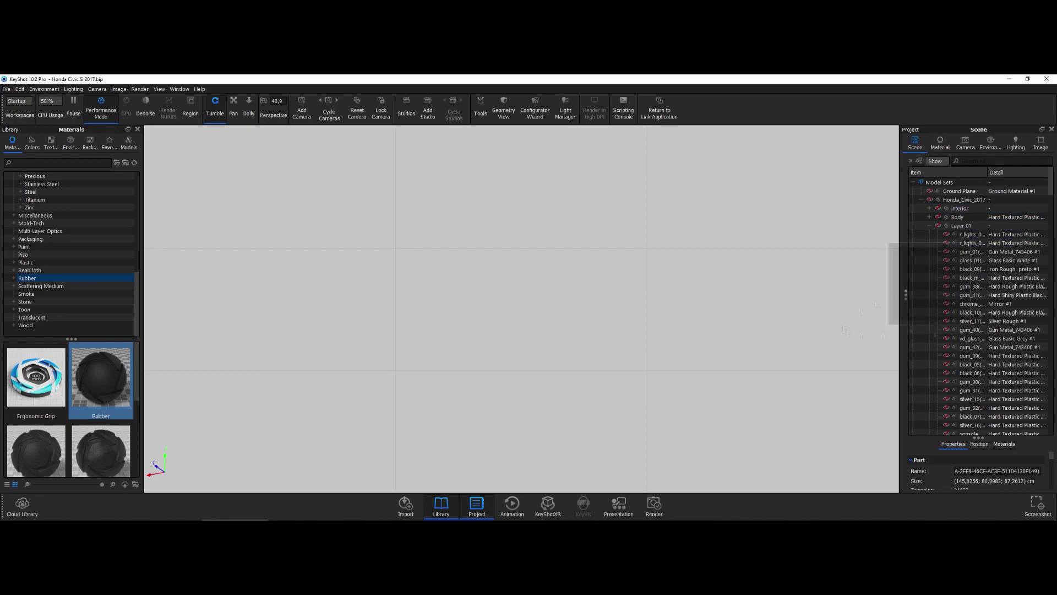
Filter the scene tree by "ch" and put all the chrome parts in a new group named Chrome
scroll(992, 336, down, 4)
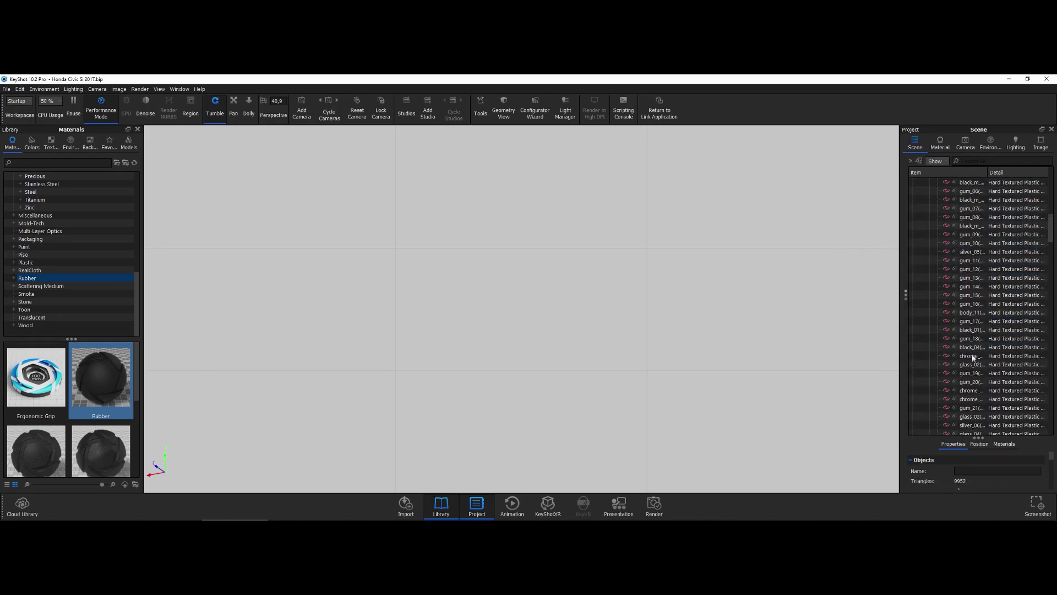
click(984, 161)
text(ch)
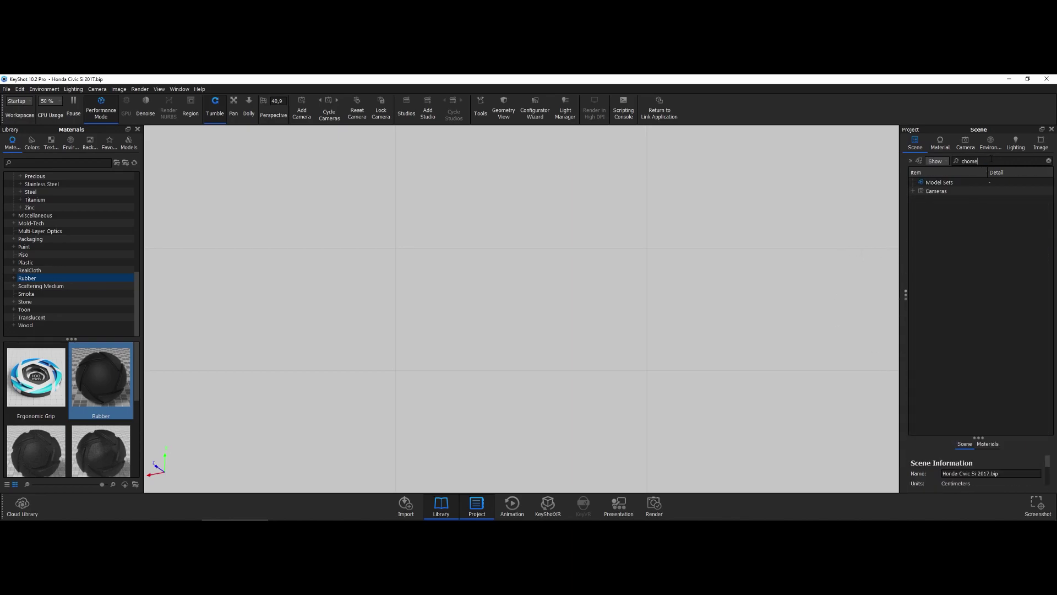
right_click(968, 211)
click(985, 308)
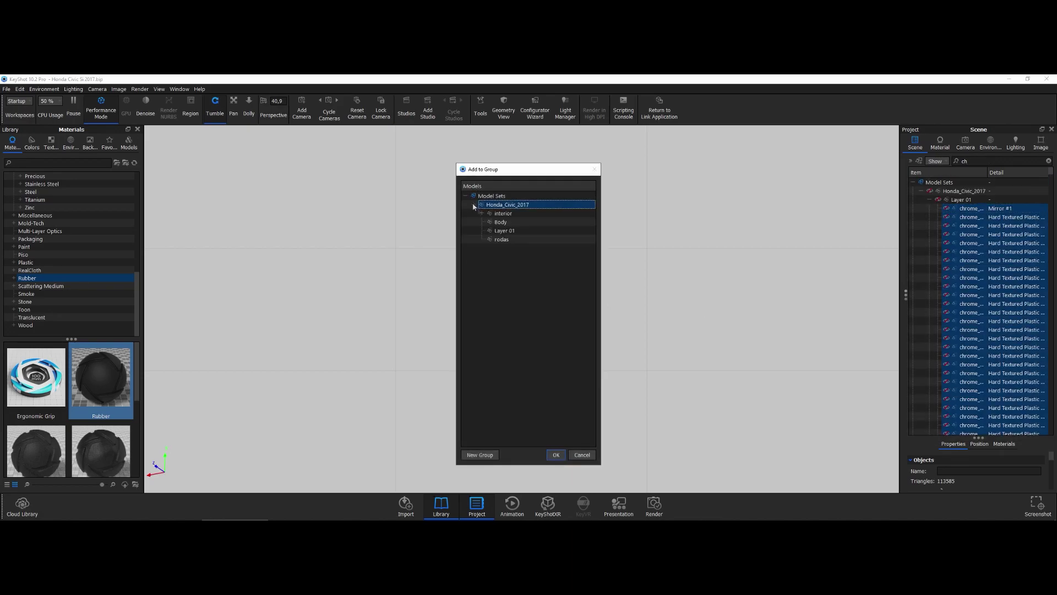
click(525, 330)
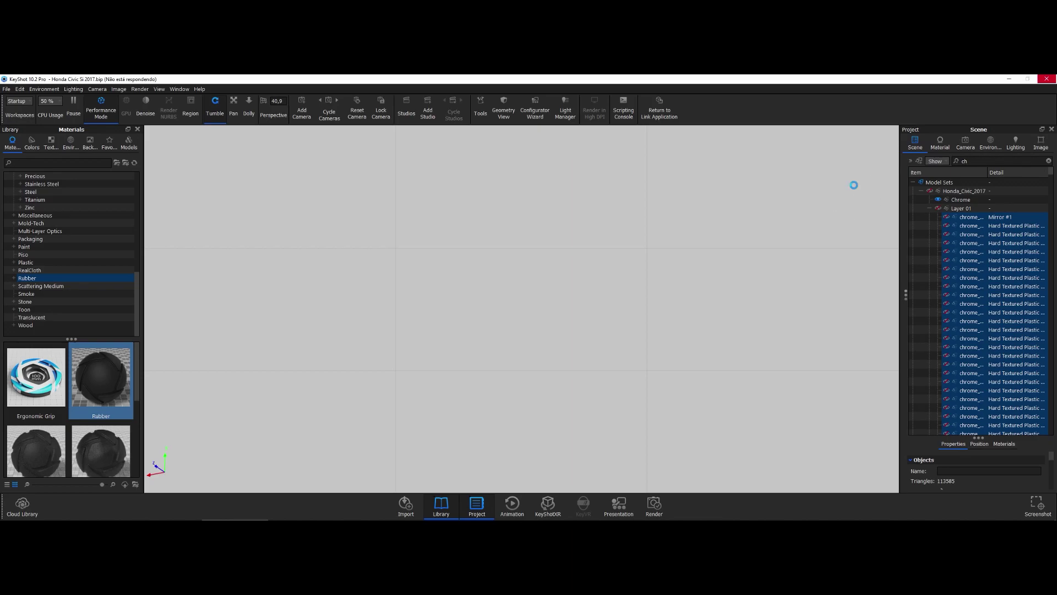
Apply the Chrome Polished metal to the whole Chrome group
scroll(72, 248, up, 5)
click(34, 215)
drag(36, 380, 973, 202)
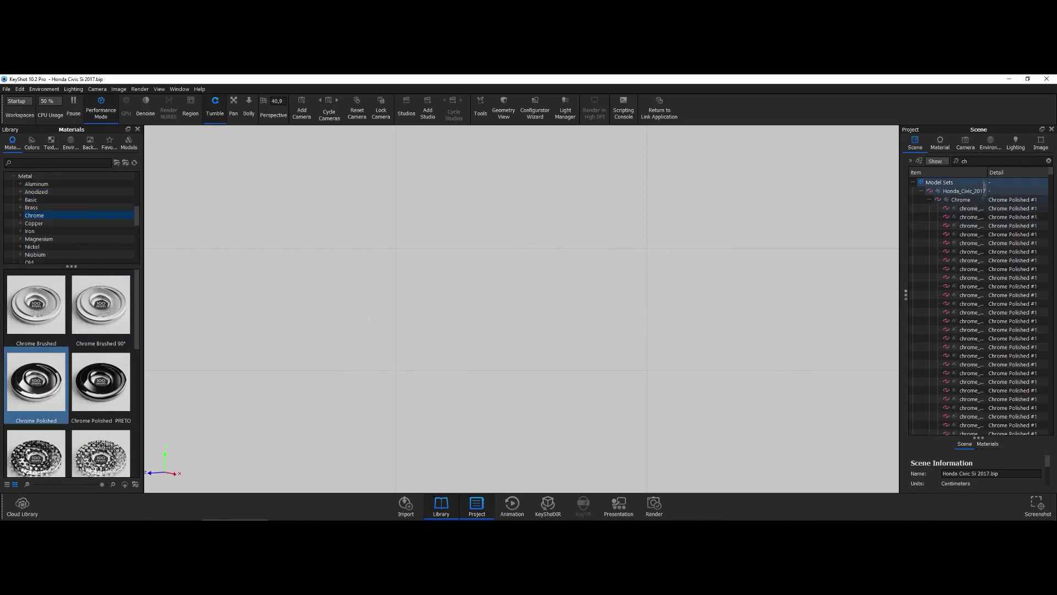
text(bla)
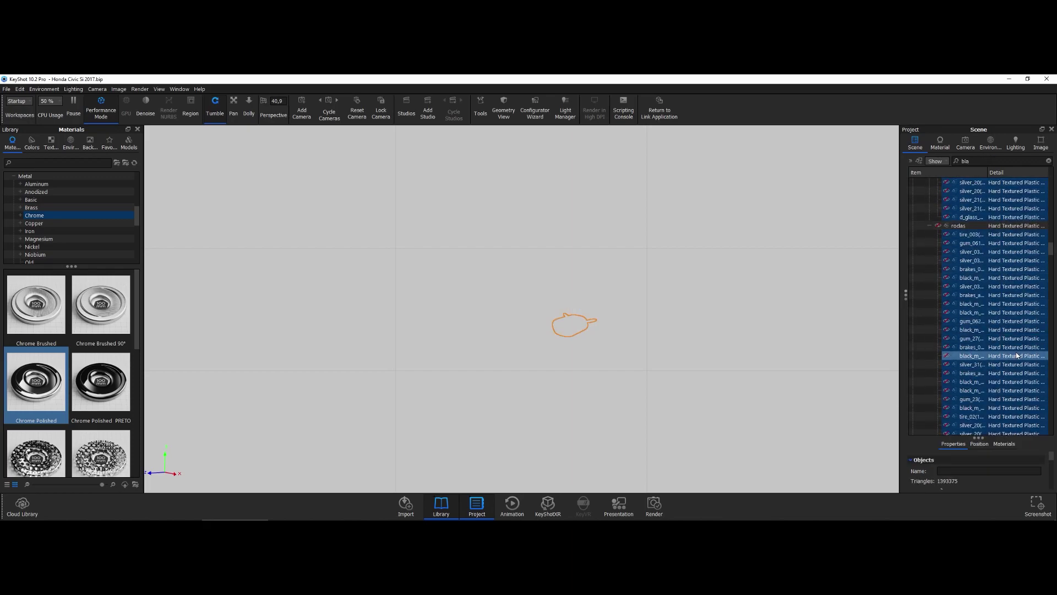
key(BackSpace)
key(BackSpace)
key(BackSpace)
key(BackSpace)
key(BackSpace)
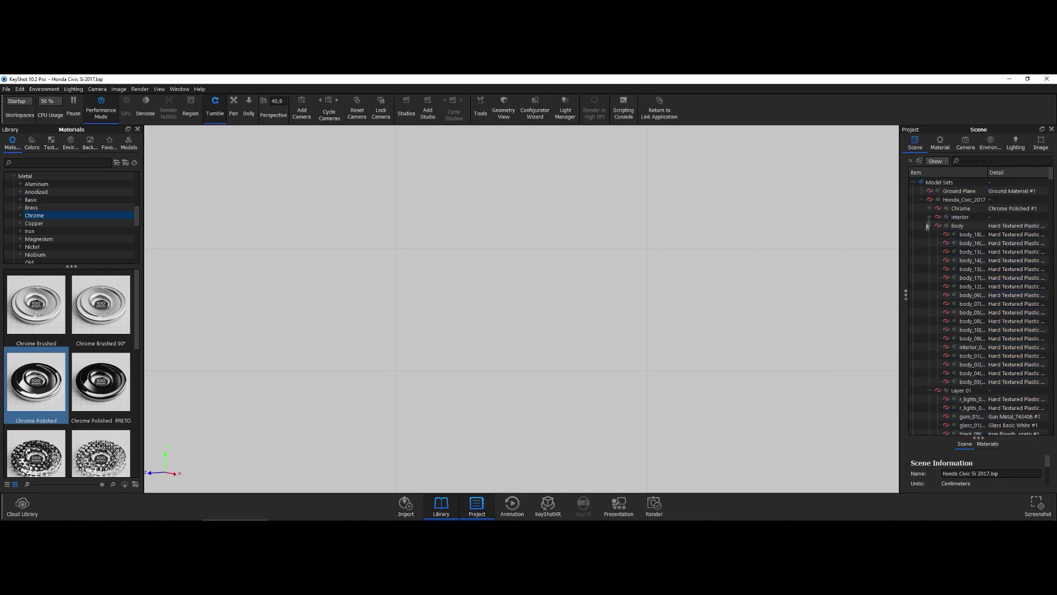
Filter the scene tree by "glass" and put all the glass parts in a new group named glass
text(glass)
key(ctrl+g)
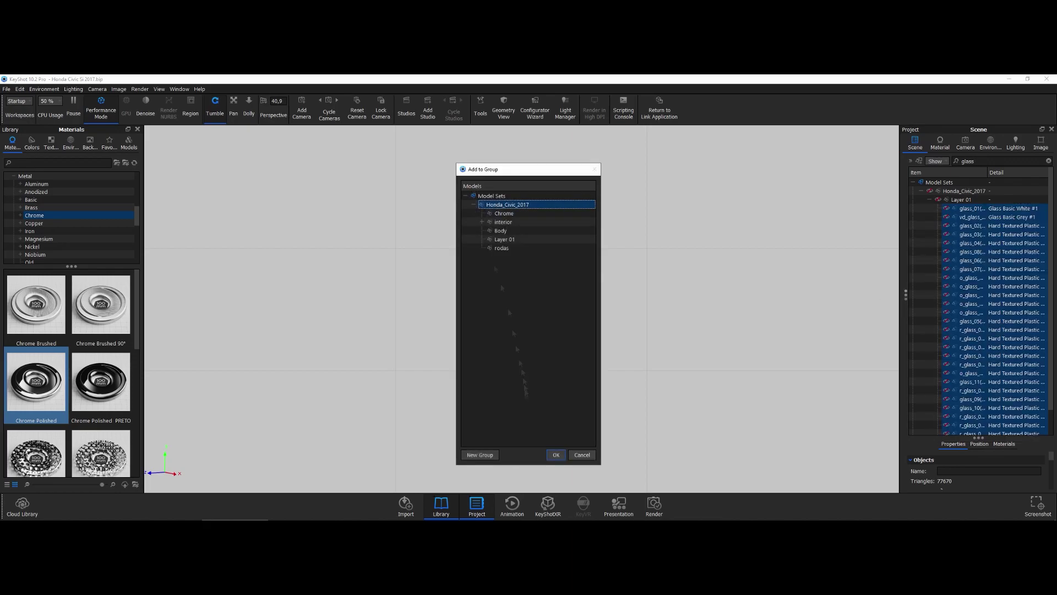
click(526, 330)
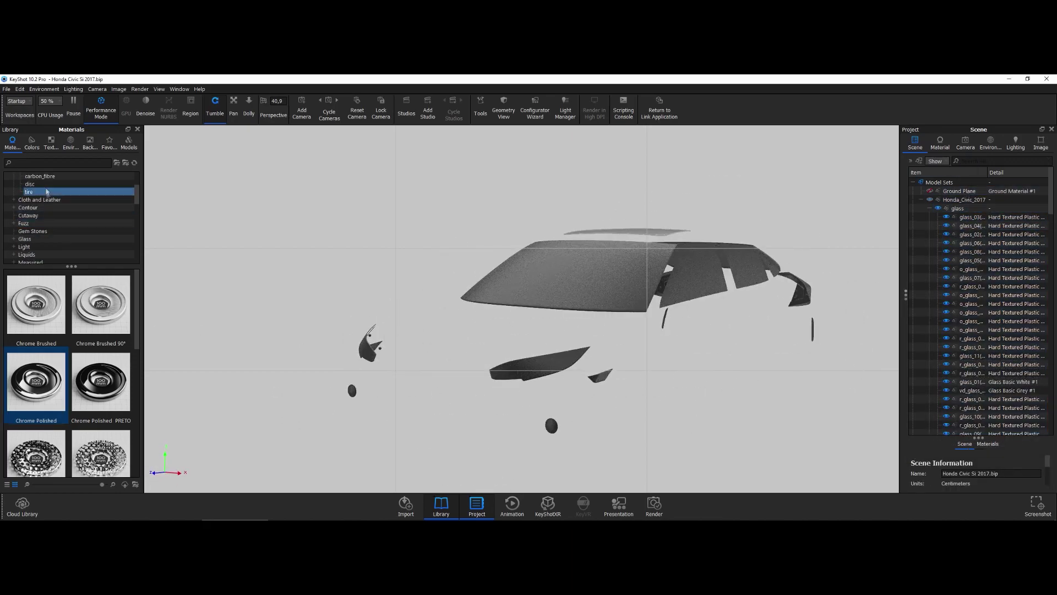
Apply Glass Basic White to the headlight lenses in the glass group
click(450, 351)
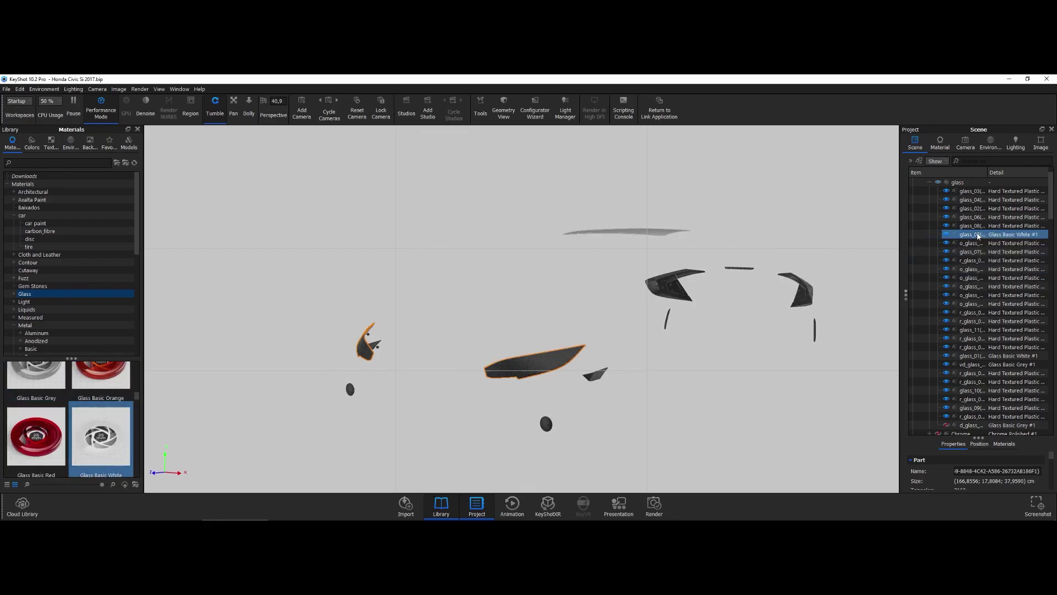
drag(495, 352, 592, 348)
drag(495, 353, 569, 354)
click(542, 331)
click(579, 351)
Apply GOD_DarkMetal to gum parts of Layer 01, including gum_03, gum_13 and gum_14
scroll(978, 308, down, 10)
click(979, 329)
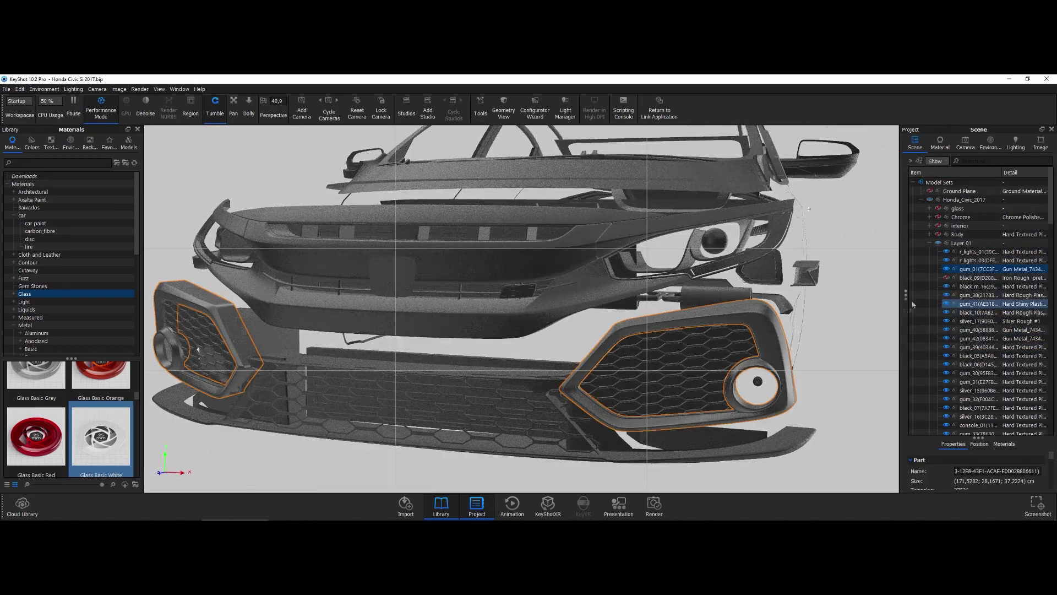
click(678, 324)
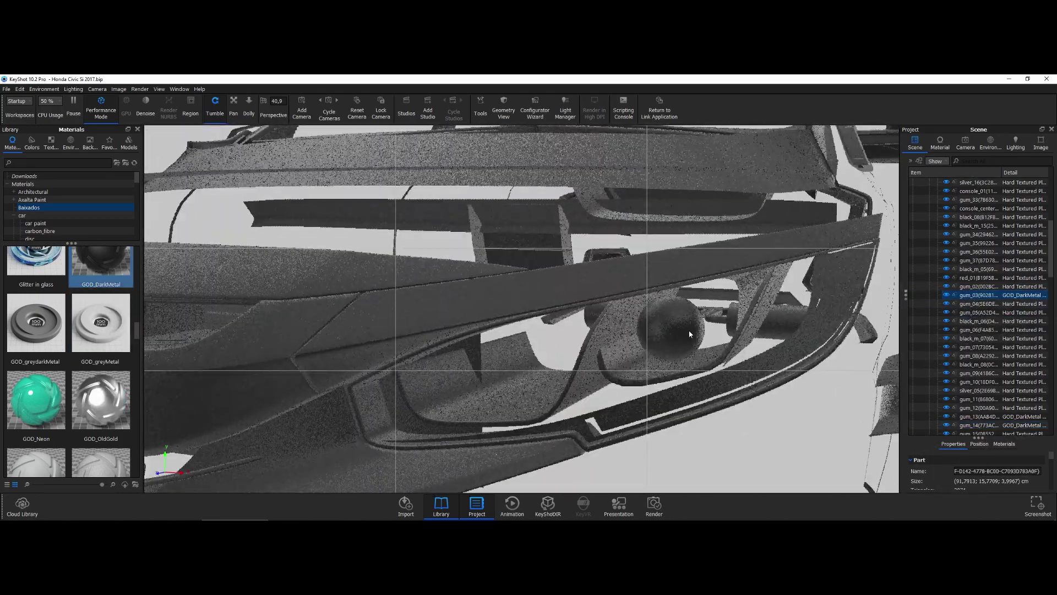
click(688, 329)
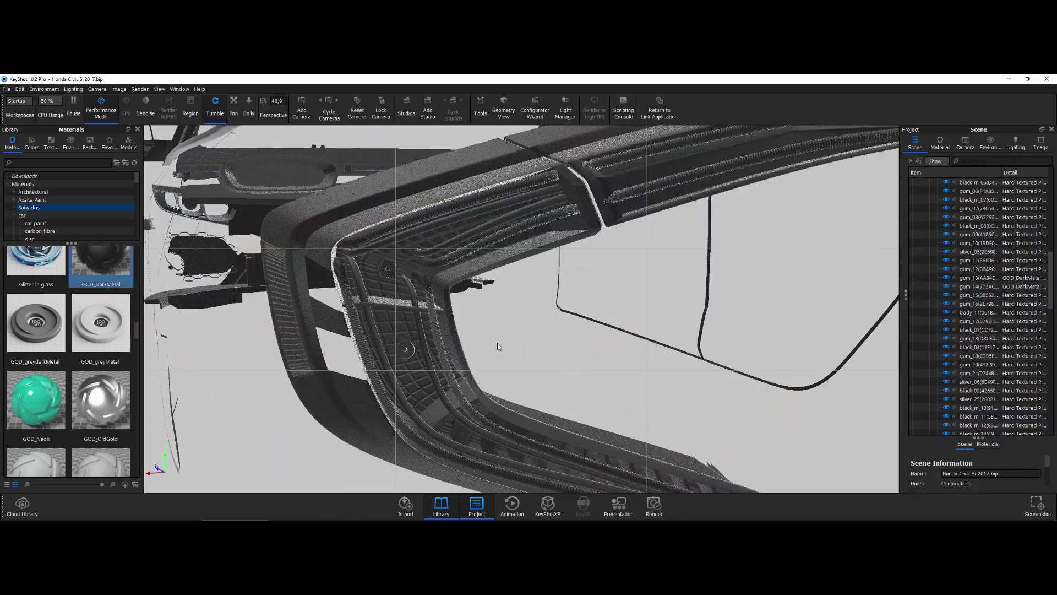
click(423, 336)
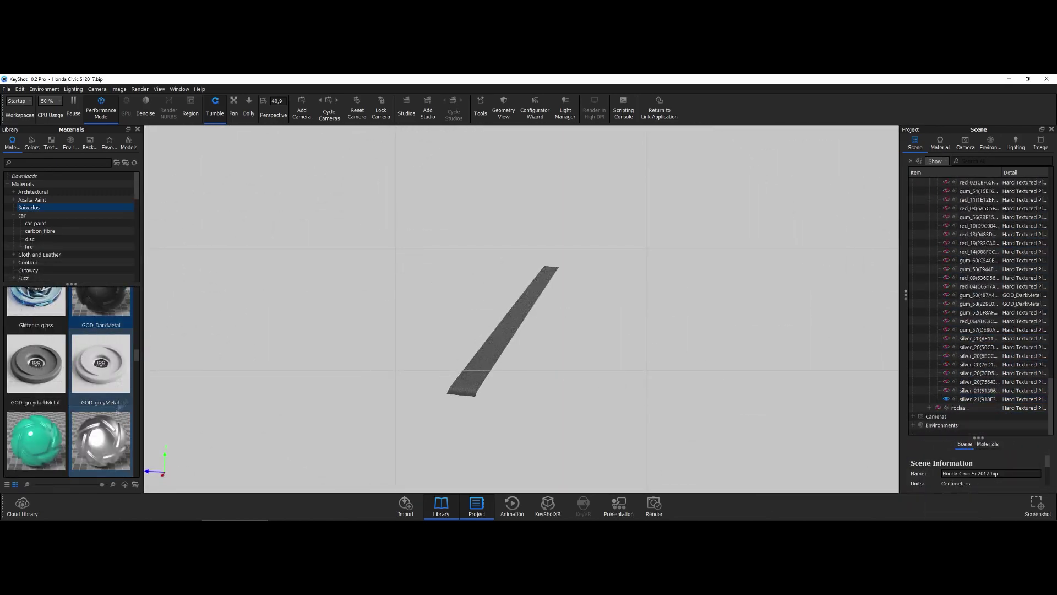
Apply Silver Rough to the two silver_21 trim parts at the end of Layer 01
drag(101, 297, 946, 393)
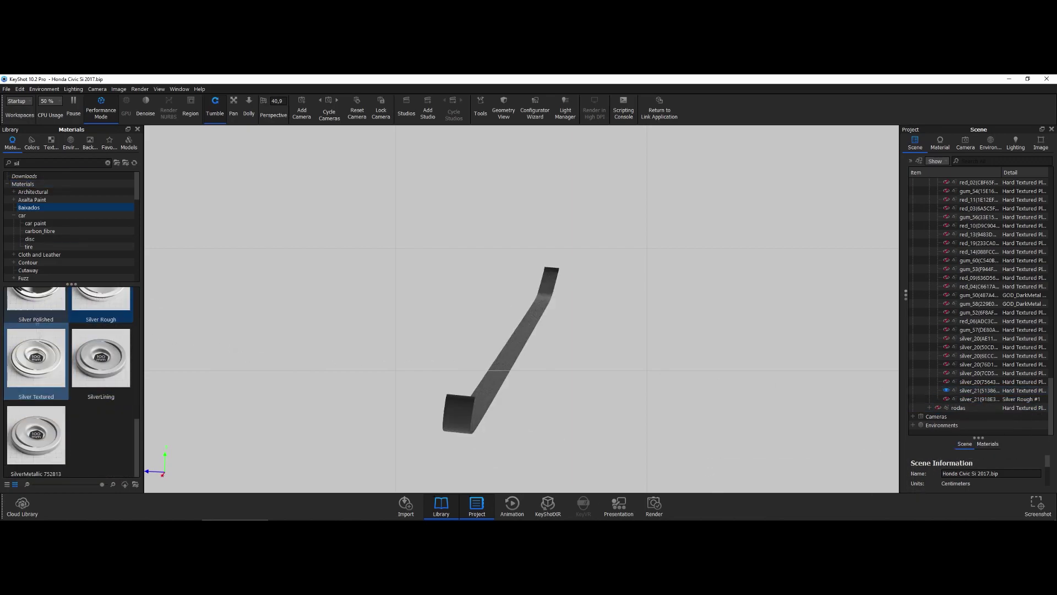
click(967, 391)
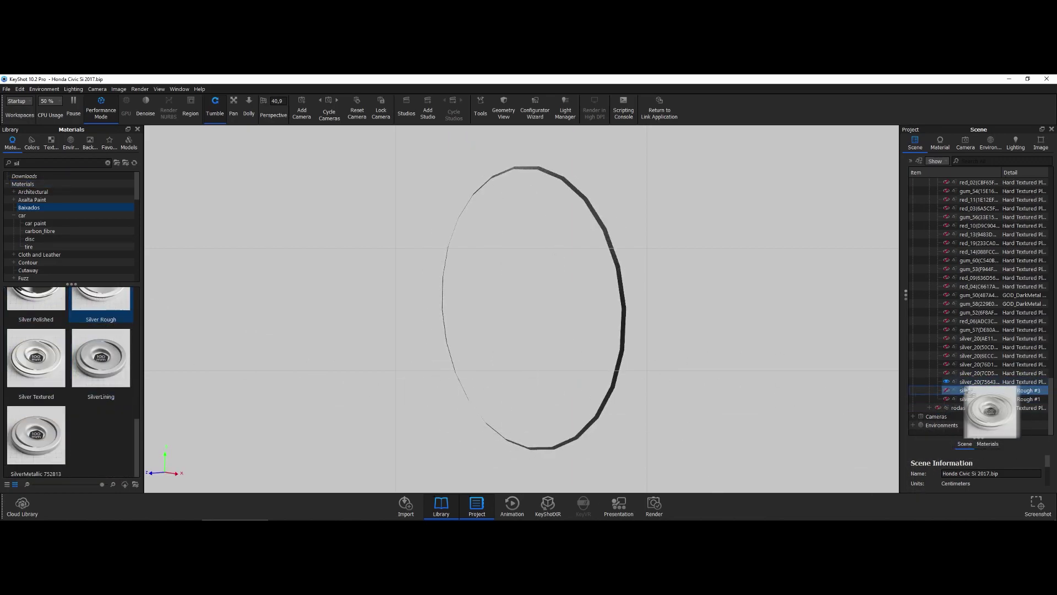
Apply Silver Rough to the silver_20 parts of Layer 01 and BrightRedSolid 835390 to red_06
drag(947, 367, 947, 367)
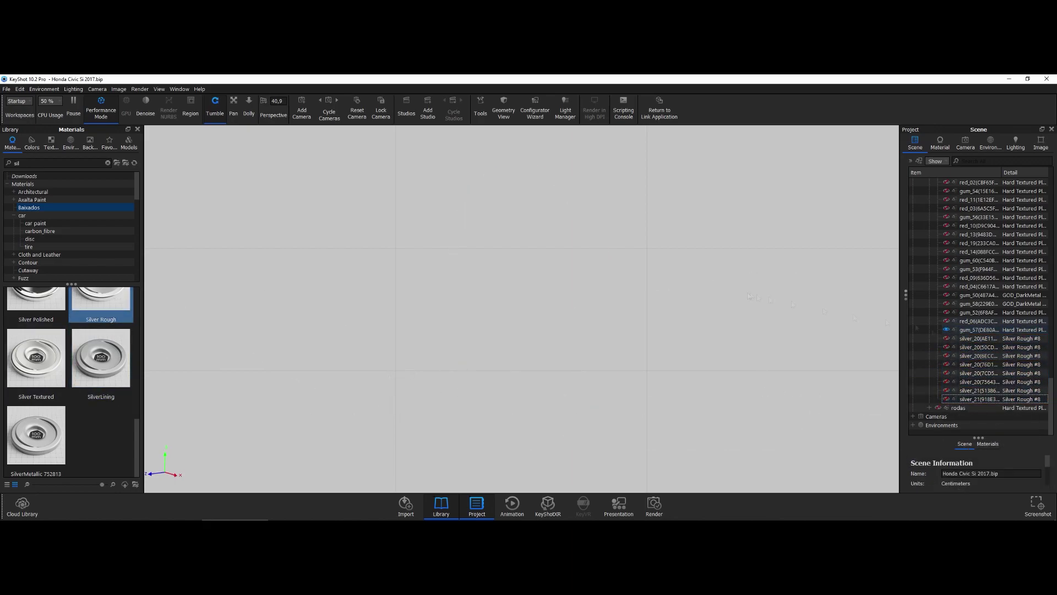
drag(36, 330, 979, 329)
triple_click(56, 164)
text(red)
drag(83, 283, 72, 224)
drag(36, 259, 979, 321)
Search the material library for "gu" and apply Gun Metal_743406 to gum_57 and gum_52
triple_click(56, 163)
text(gu)
drag(36, 264, 961, 318)
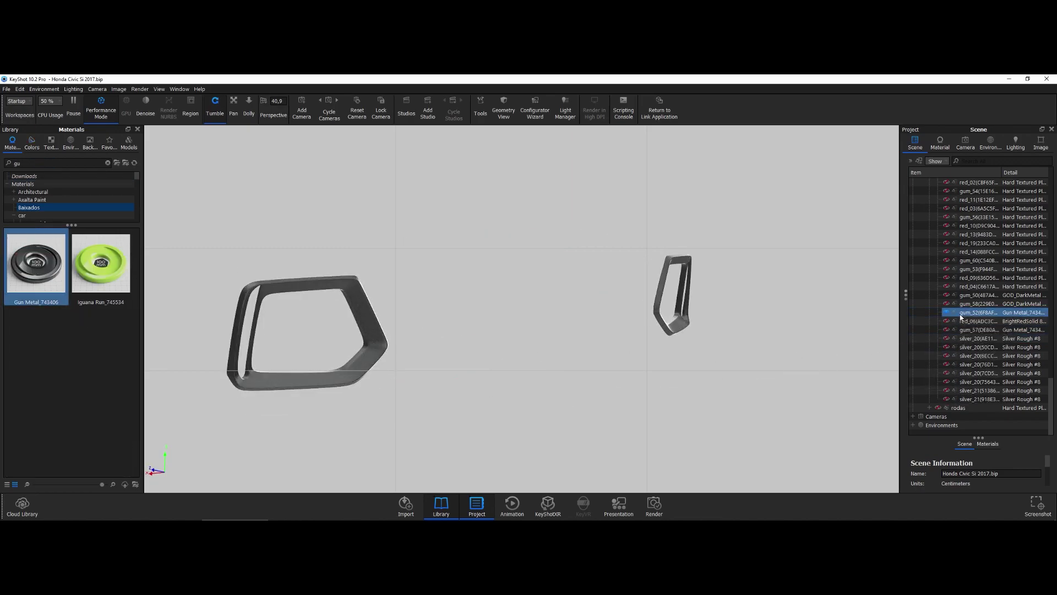
Collect the remaining gum parts of Layer 01, filtering the scene tree by "gum", and apply Gun Metal_743406 to them
ctrl+click(979, 269)
ctrl+click(979, 260)
ctrl+click(979, 217)
ctrl+click(979, 191)
scroll(973, 221, up, 3)
ctrl+click(973, 220)
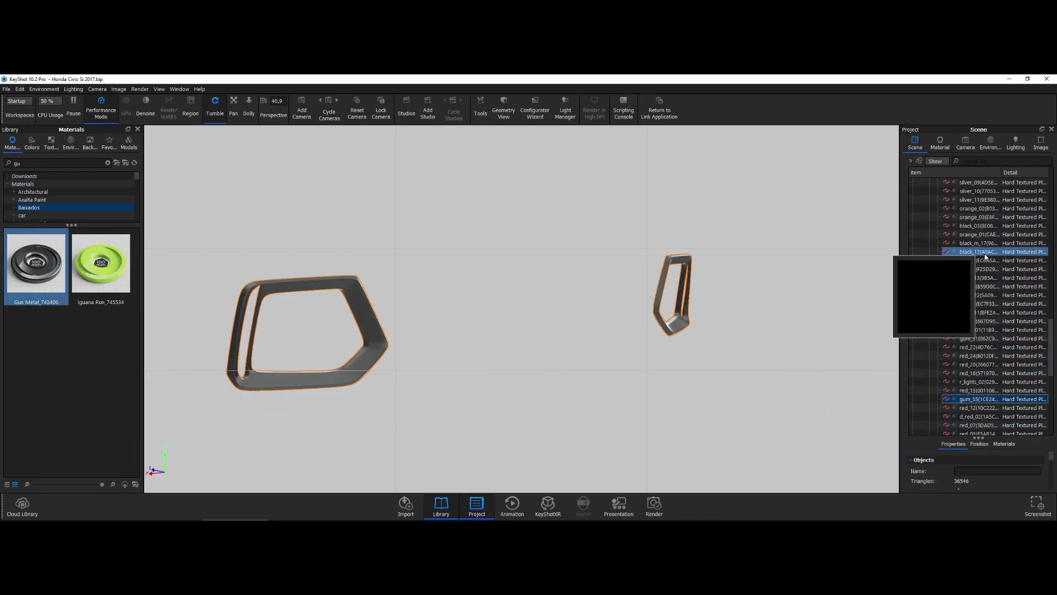
ctrl+click(979, 225)
ctrl+click(980, 217)
ctrl+click(979, 200)
ctrl+click(980, 182)
scroll(973, 220, up, 3)
ctrl+shift+click(966, 208)
click(974, 161)
text(gum)
key(BackSpace)
key(BackSpace)
key(BackSpace)
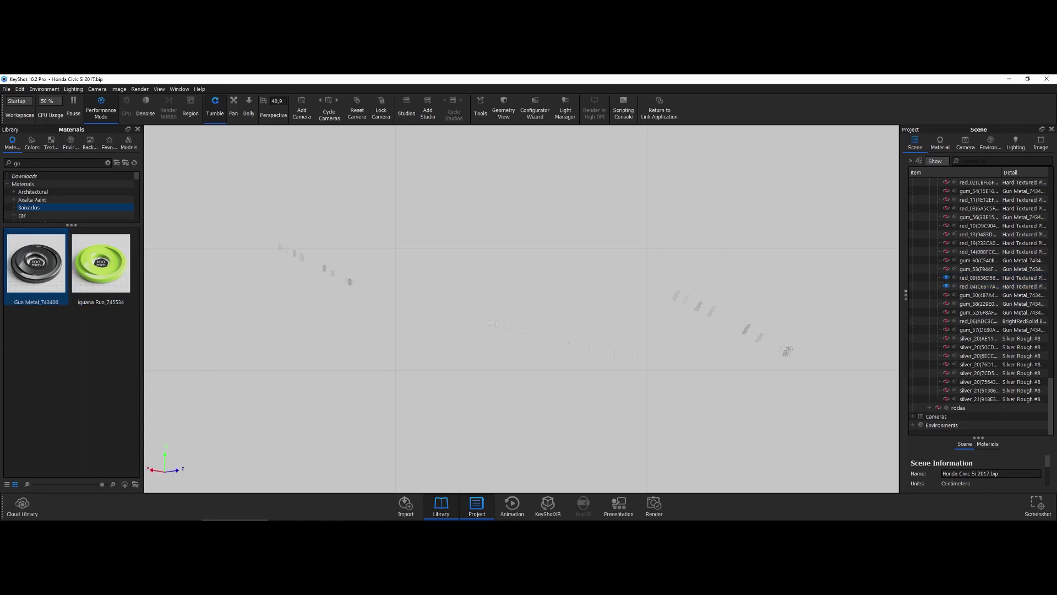
Show the hidden red parts red_14, red_19, red_13, red_10, red_03 and red_11
click(946, 252)
click(946, 243)
click(946, 234)
click(946, 226)
click(946, 208)
click(946, 199)
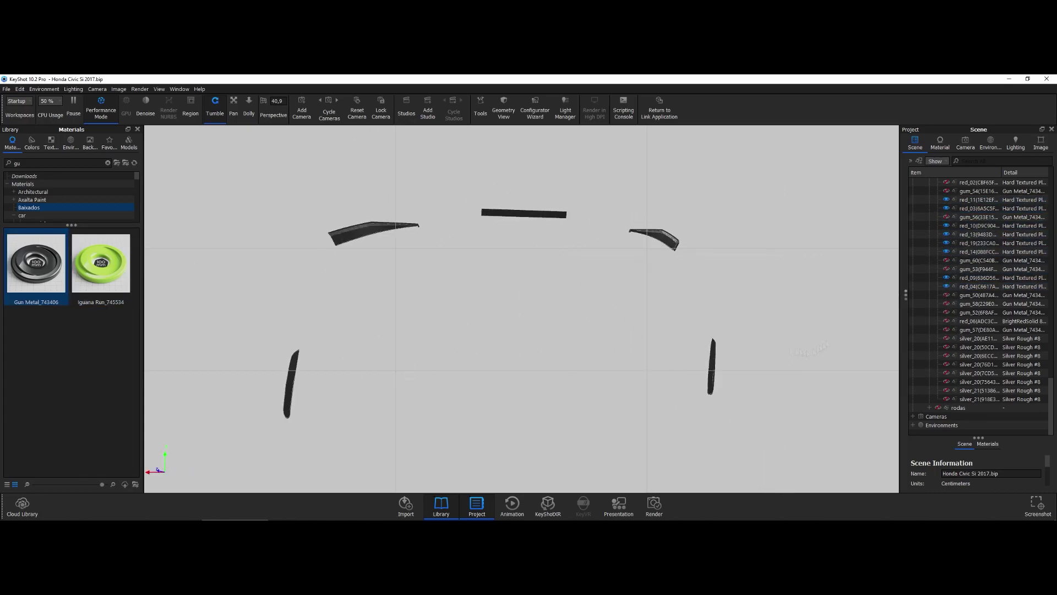
Search the material library for "red" and apply Clear Shiny Plastic Red to the red taillight parts of Layer 01
click(979, 286)
shift+click(971, 279)
drag(971, 279, 999, 266)
scroll(999, 265, up, 5)
double_click(18, 163)
text(red)
mouse_move(106, 409)
drag(107, 409, 848, 370)
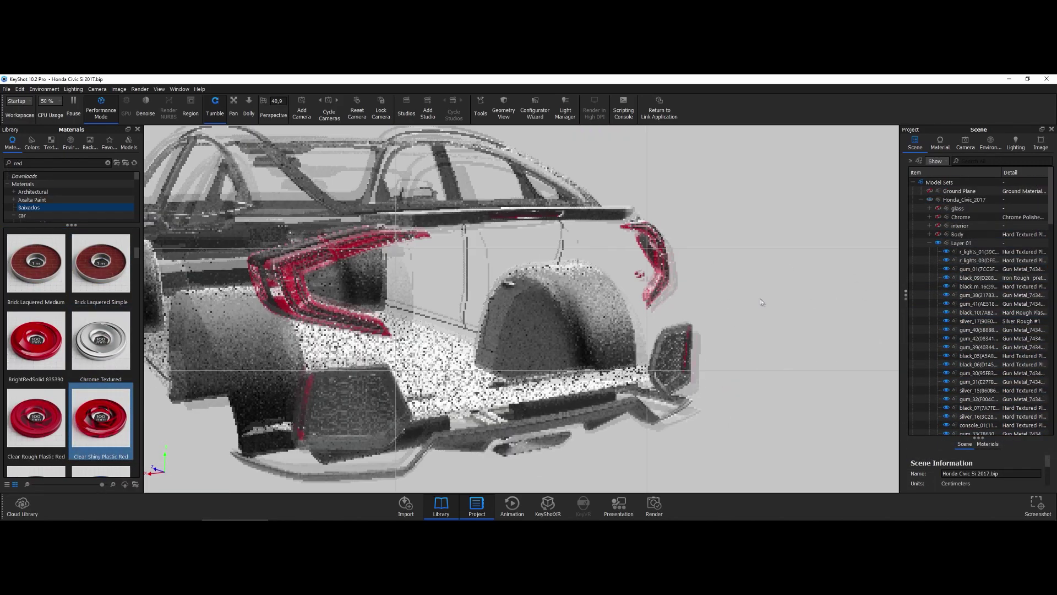
drag(760, 299, 975, 310)
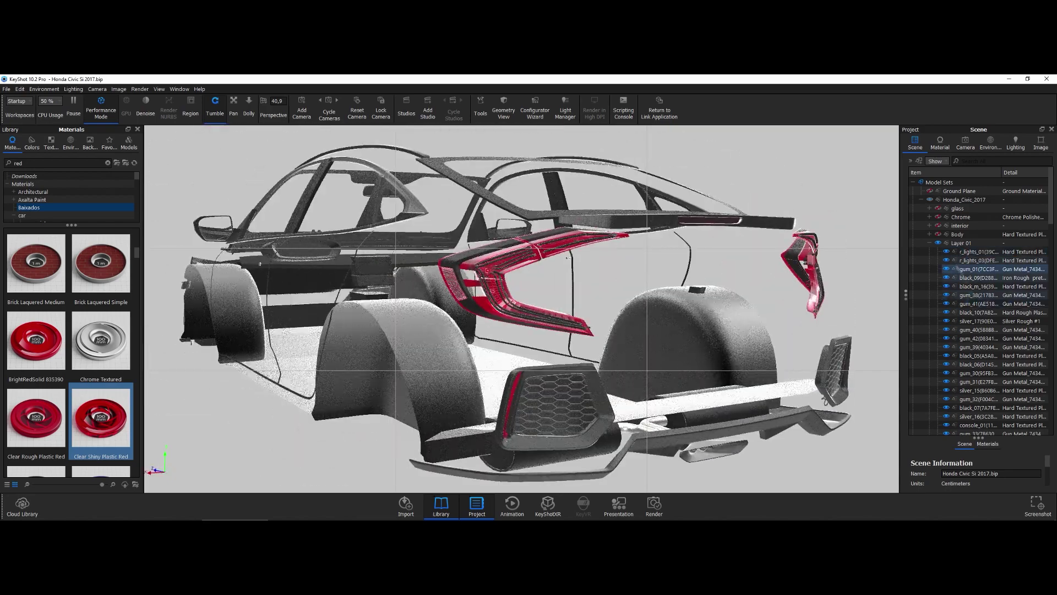
Apply GOD_DarkMetal to the remaining Hard Textured Plastic parts, including the Body group and the black parts of Layer 01
click(948, 262)
click(946, 287)
click(947, 313)
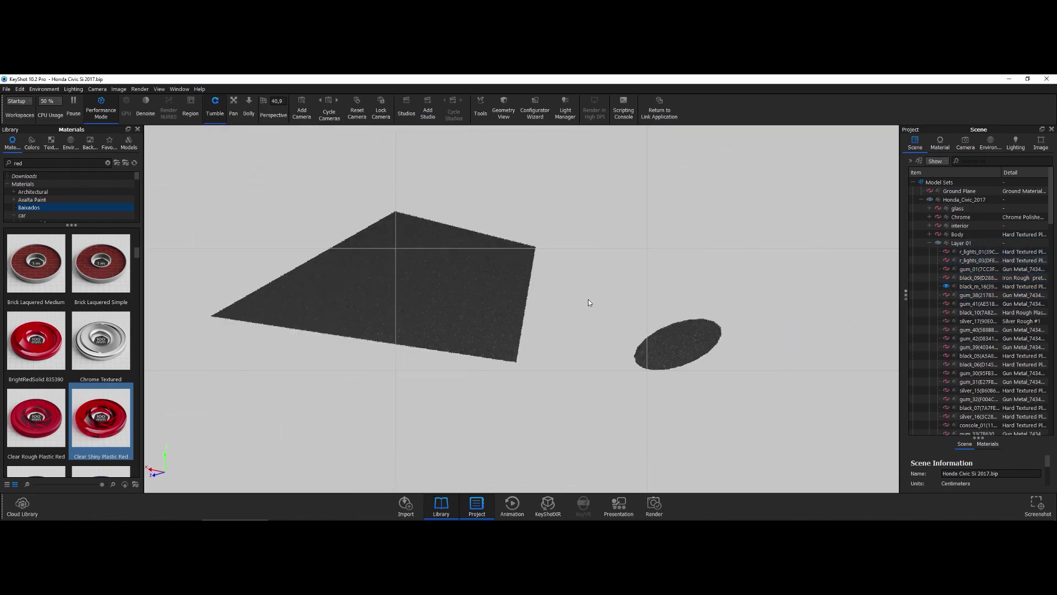
click(937, 330)
click(946, 364)
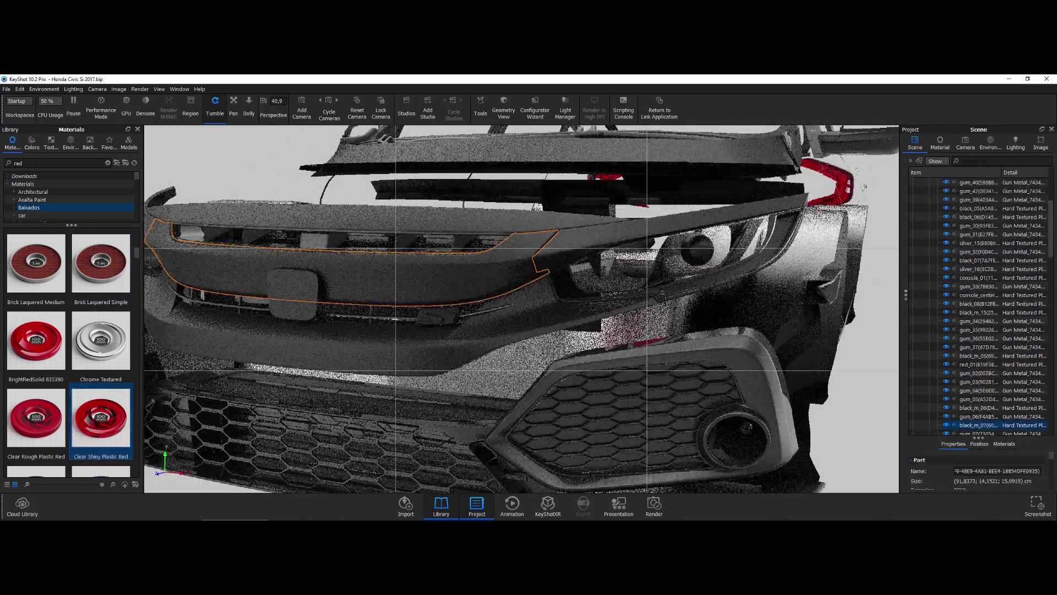
click(107, 163)
drag(101, 338, 452, 350)
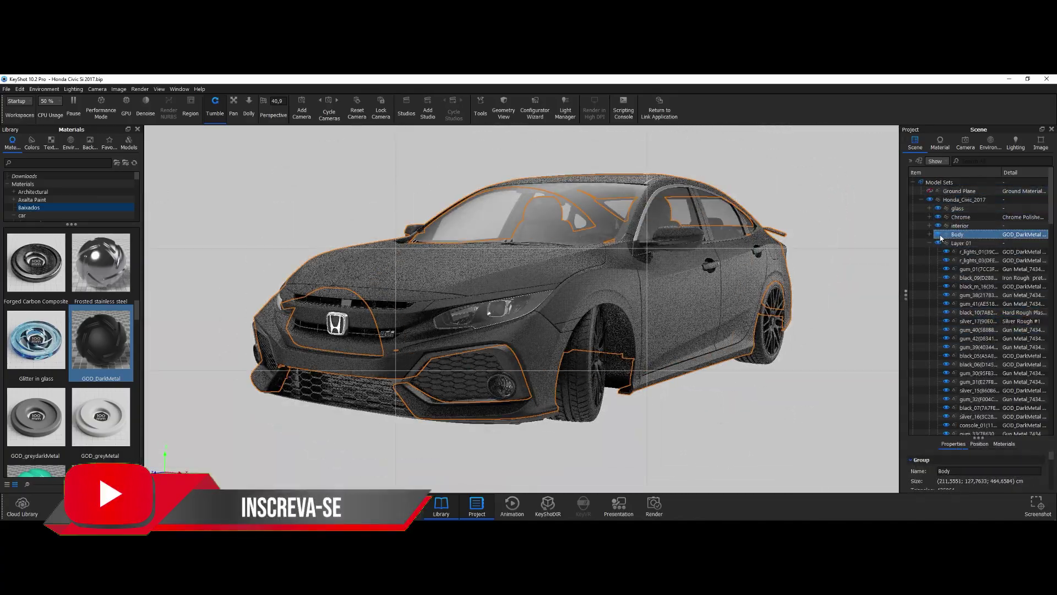
Apply the smoky Dielectric plastic to the round projector lens black_m_12 inside the headlight
scroll(621, 271, up, 10)
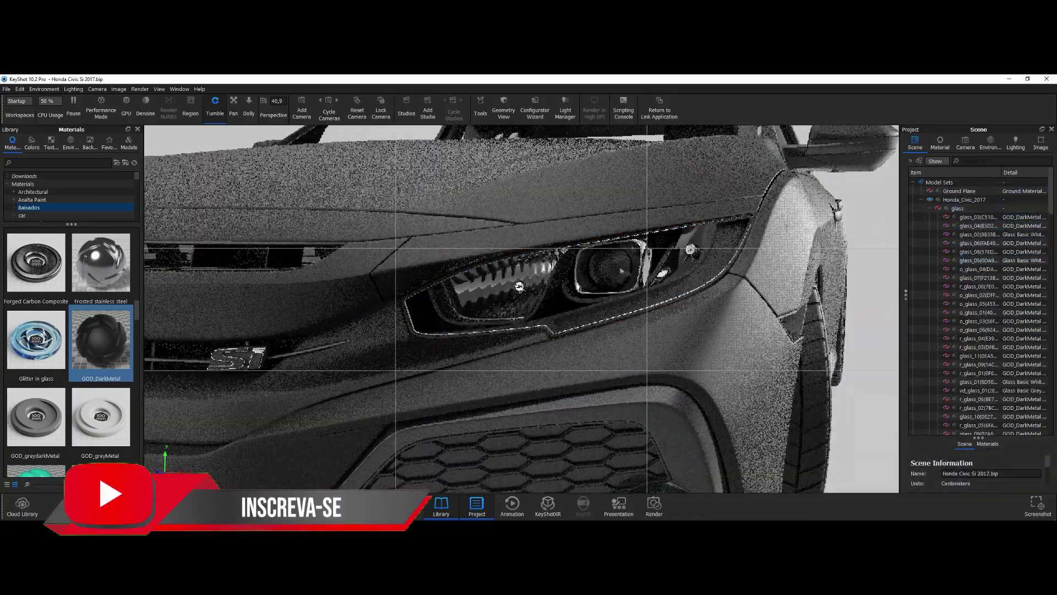
click(621, 271)
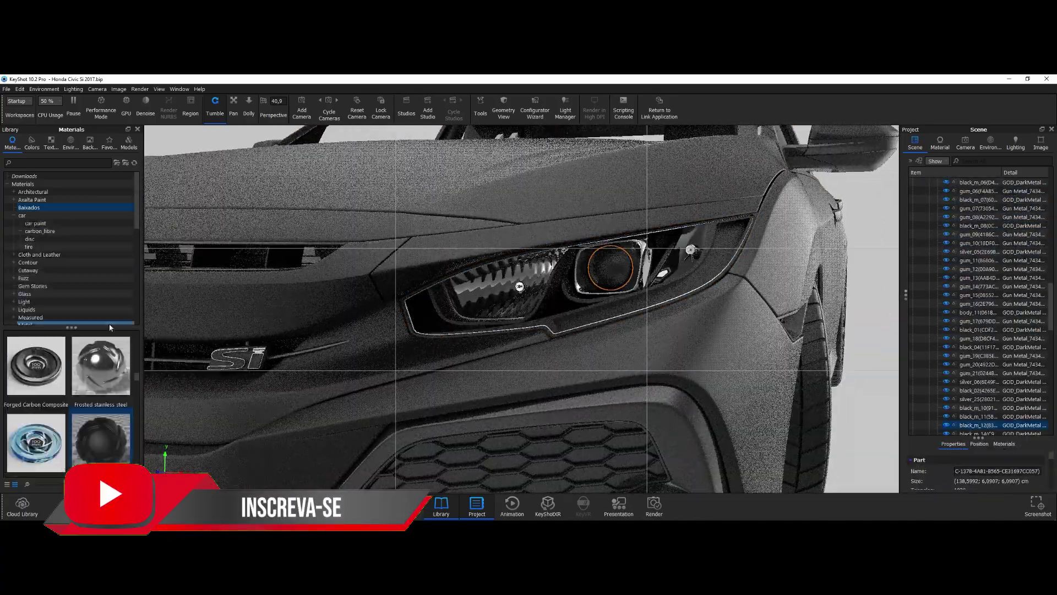
drag(36, 349, 633, 303)
scroll(633, 303, down, 5)
Apply Emissive Neutral to the fog light bulb gum_20 and Aluminum Polished to its round holder silver_06
scroll(589, 286, up, 10)
scroll(589, 286, up, 5)
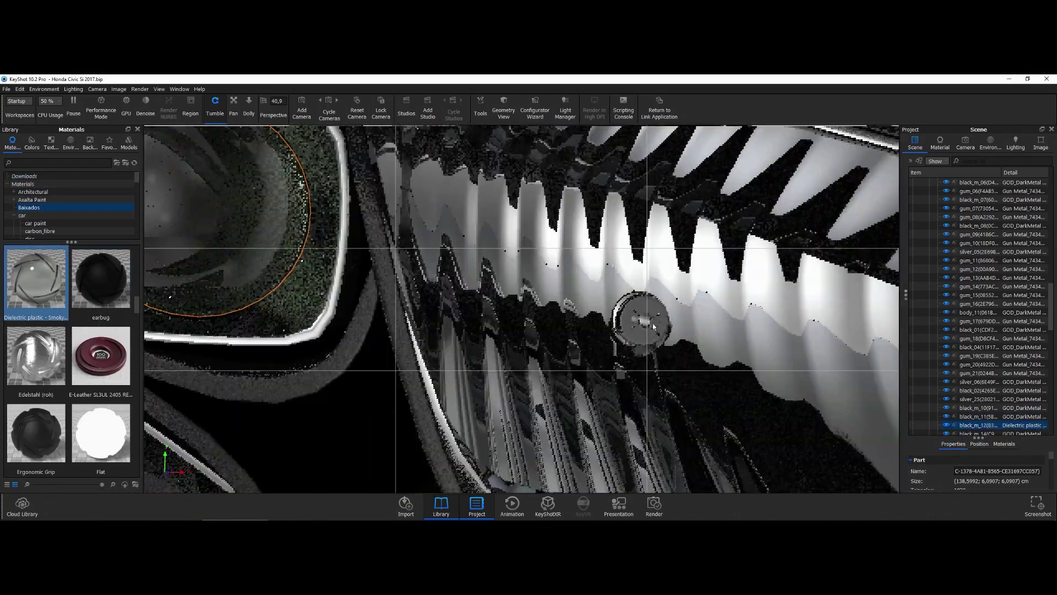
scroll(589, 286, down, 8)
scroll(588, 286, up, 8)
scroll(376, 329, up, 8)
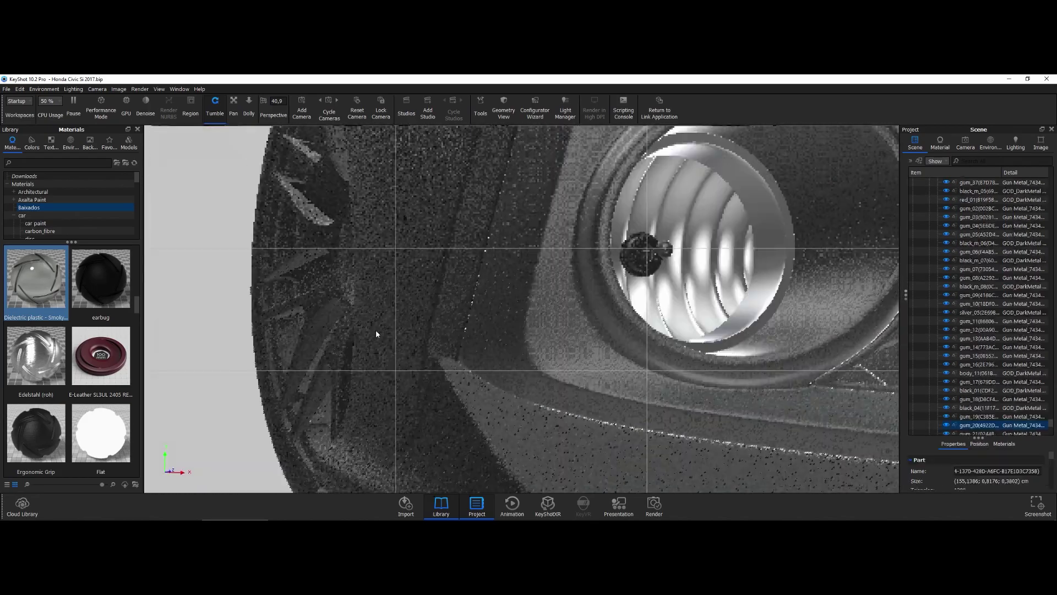
scroll(72, 247, down, 5)
click(36, 293)
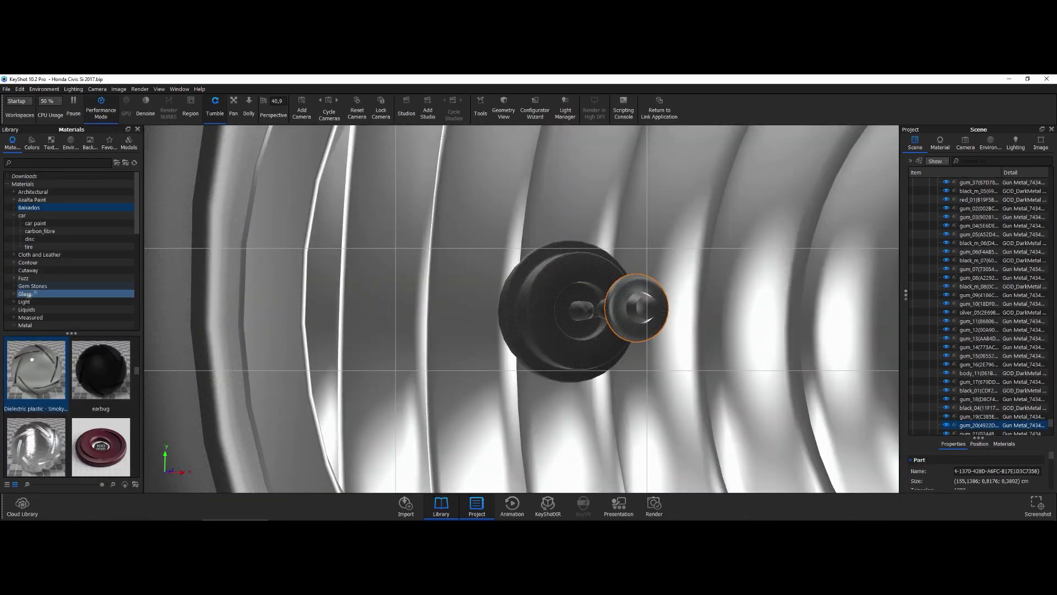
click(25, 301)
click(37, 301)
scroll(72, 408, down, 1)
drag(36, 358, 980, 425)
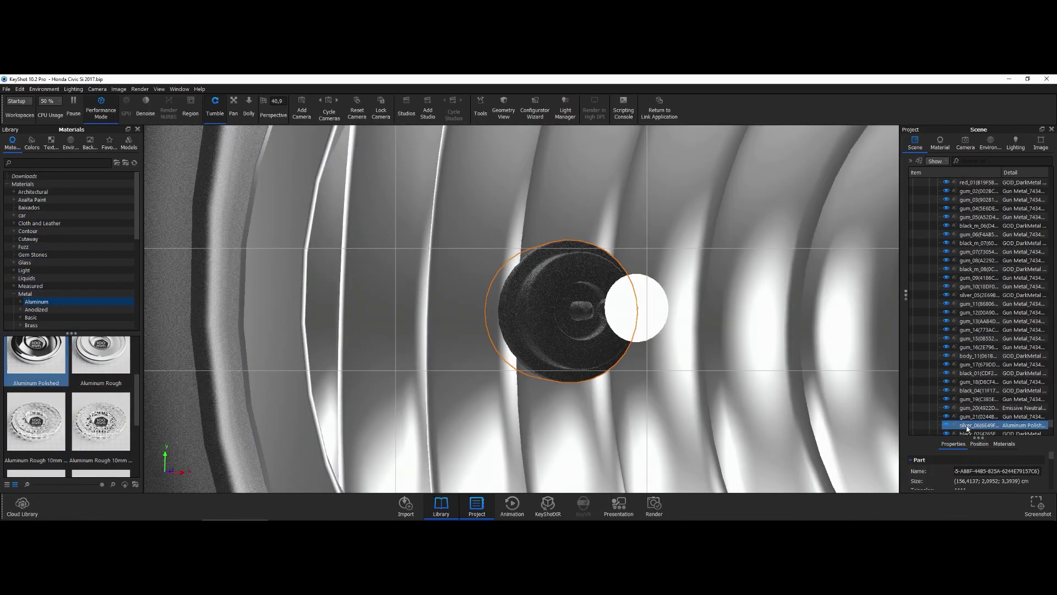
Apply Emissive Neutral to the light strips r_lights_01 inside the rear taillight
scroll(524, 362, down, 5)
scroll(523, 362, up, 8)
scroll(560, 294, down, 5)
scroll(560, 294, up, 5)
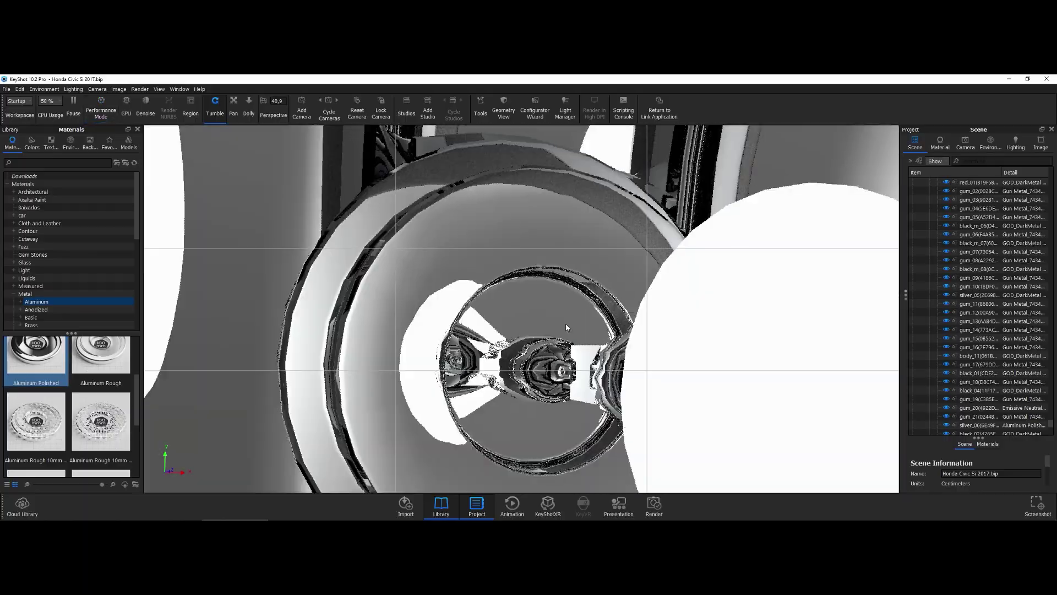
scroll(560, 293, down, 10)
drag(419, 294, 826, 299)
key(shift+p)
click(461, 380)
double_click(25, 270)
click(34, 294)
drag(92, 378, 495, 341)
Set the emissive colour of the taillight strips to red
click(1040, 229)
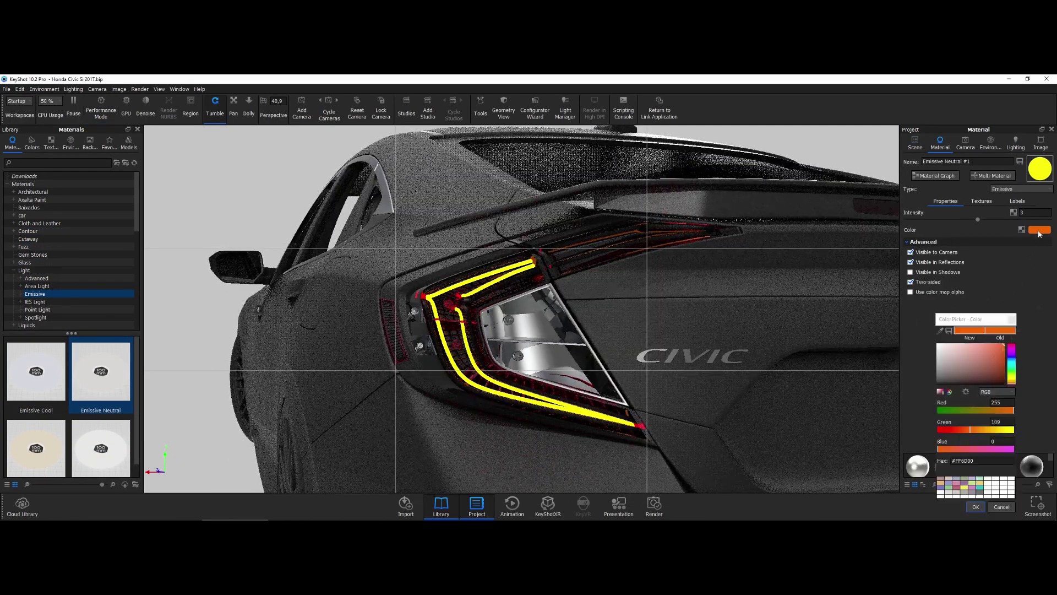
drag(971, 430, 937, 429)
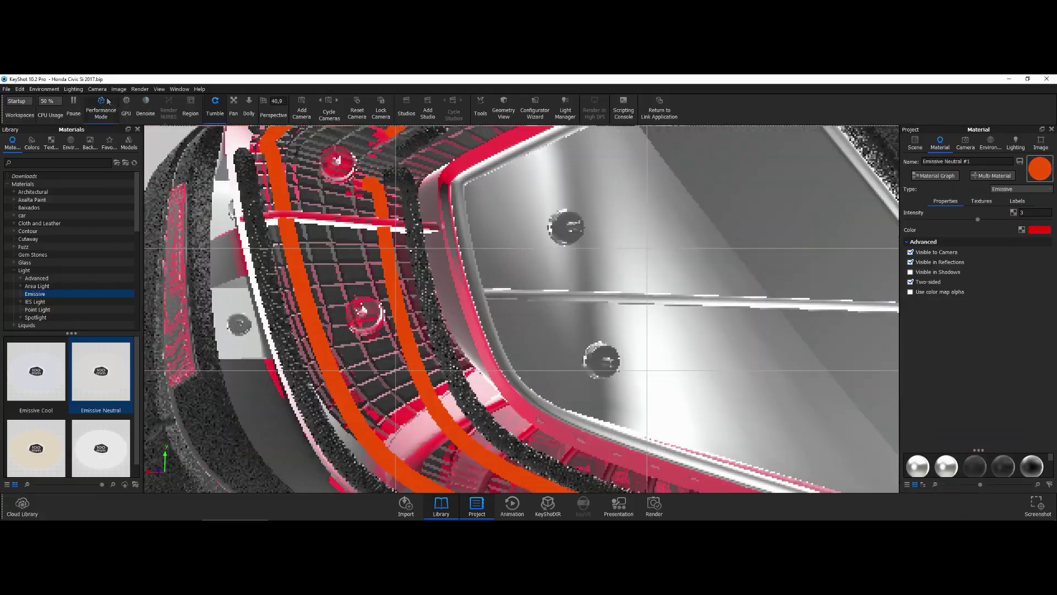
scroll(512, 329, down, 5)
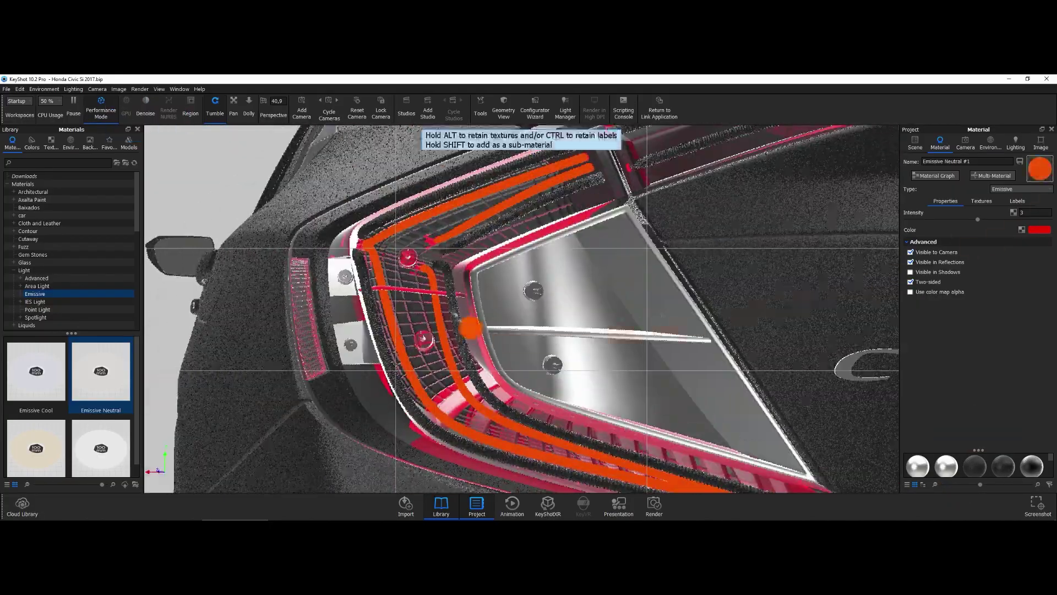
right_click(441, 331)
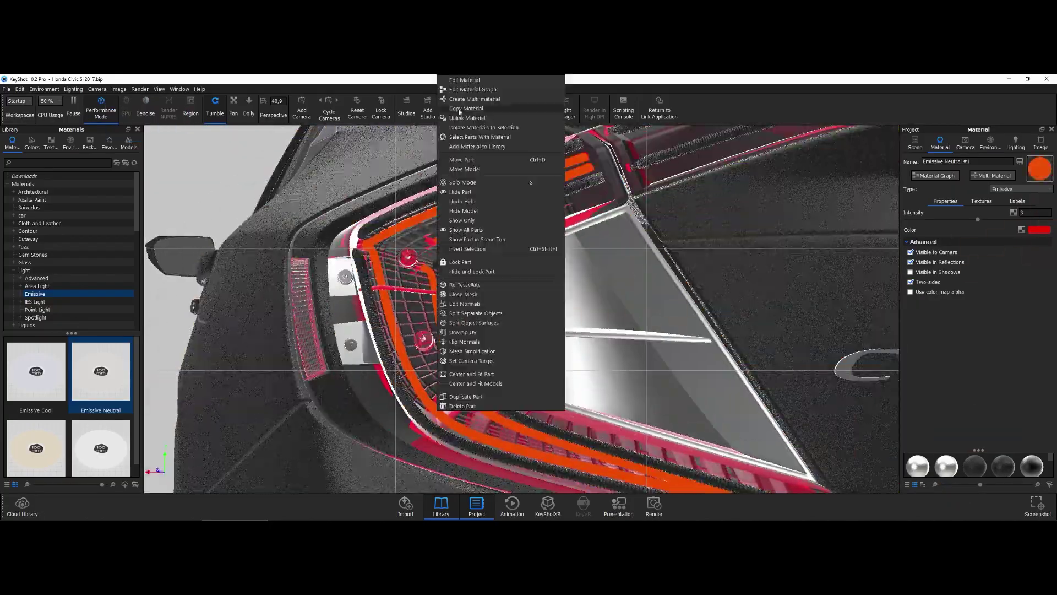
click(445, 328)
Show the glass group and apply Glass Basic Red to the outer taillight lens r_glass_01
scroll(616, 337, down, 5)
right_click(930, 183)
click(922, 201)
click(654, 310)
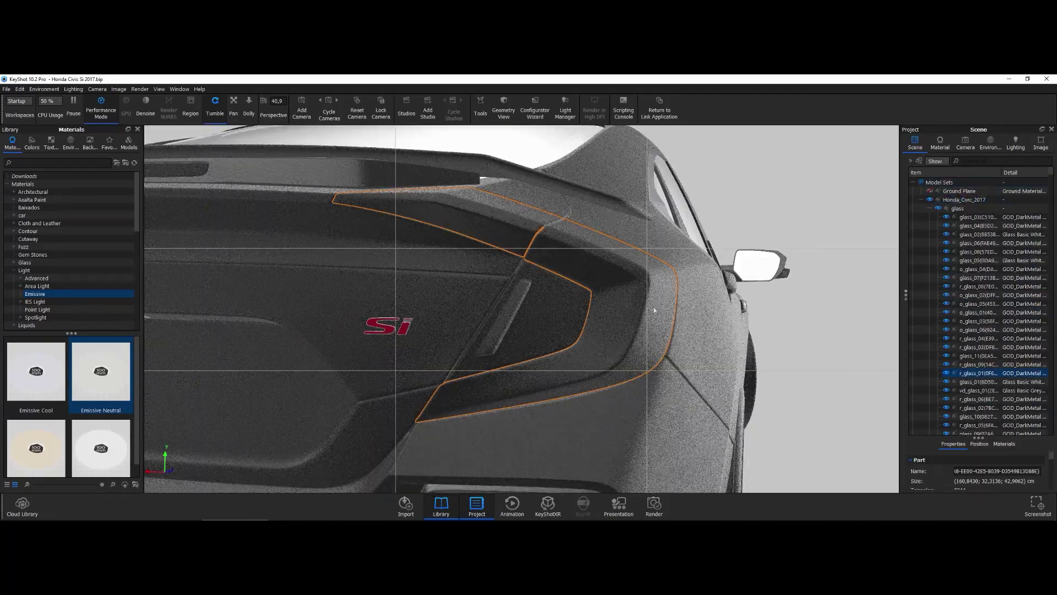
click(24, 215)
drag(35, 424, 976, 376)
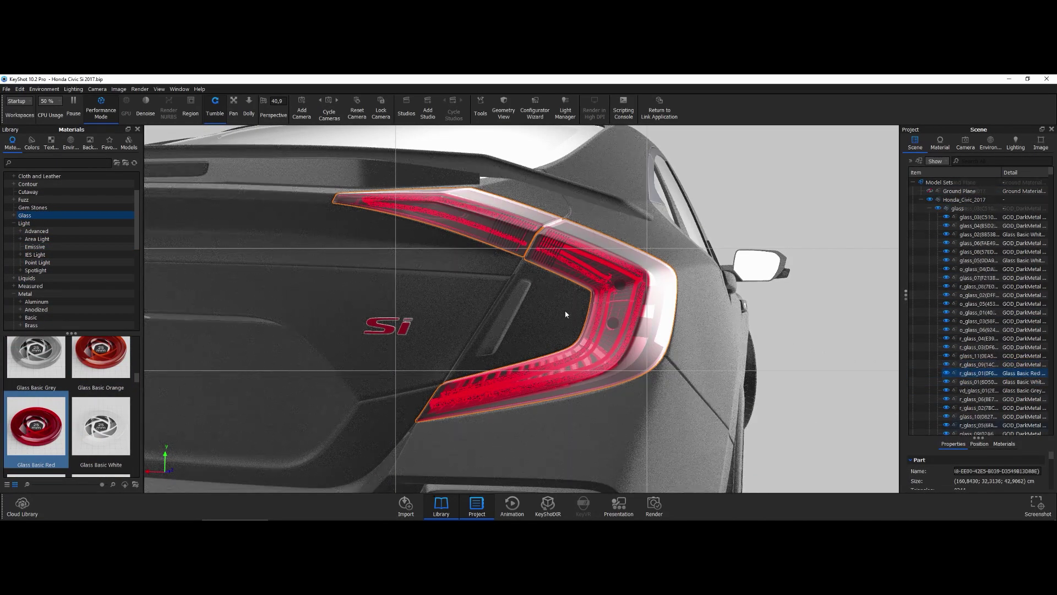
Apply Glass Basic White to glass_09 and Glass Basic Red to red_23 on the taillight
drag(101, 426, 979, 431)
drag(754, 361, 608, 349)
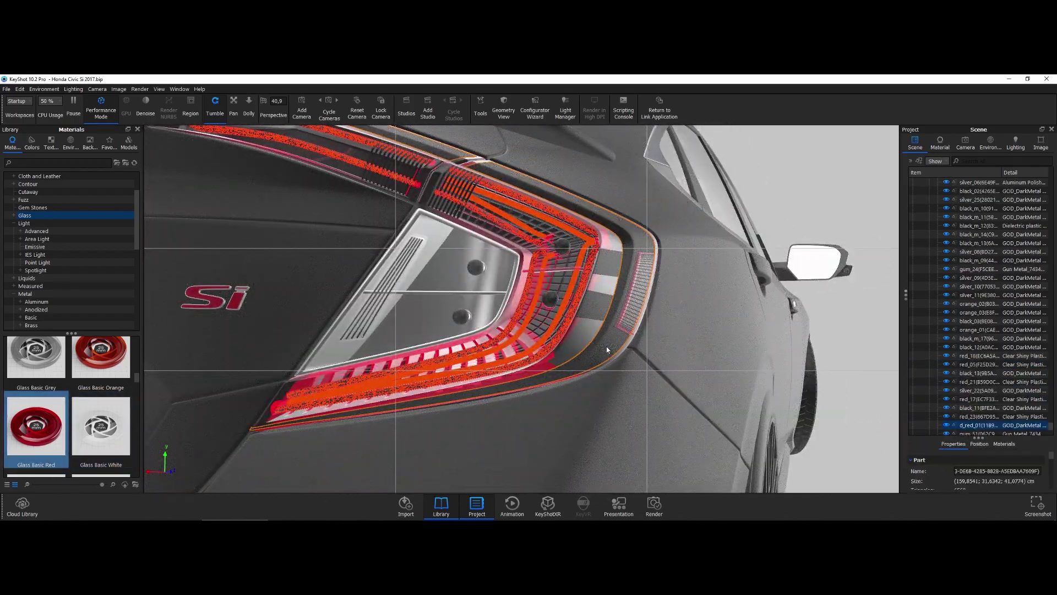
drag(966, 419, 966, 416)
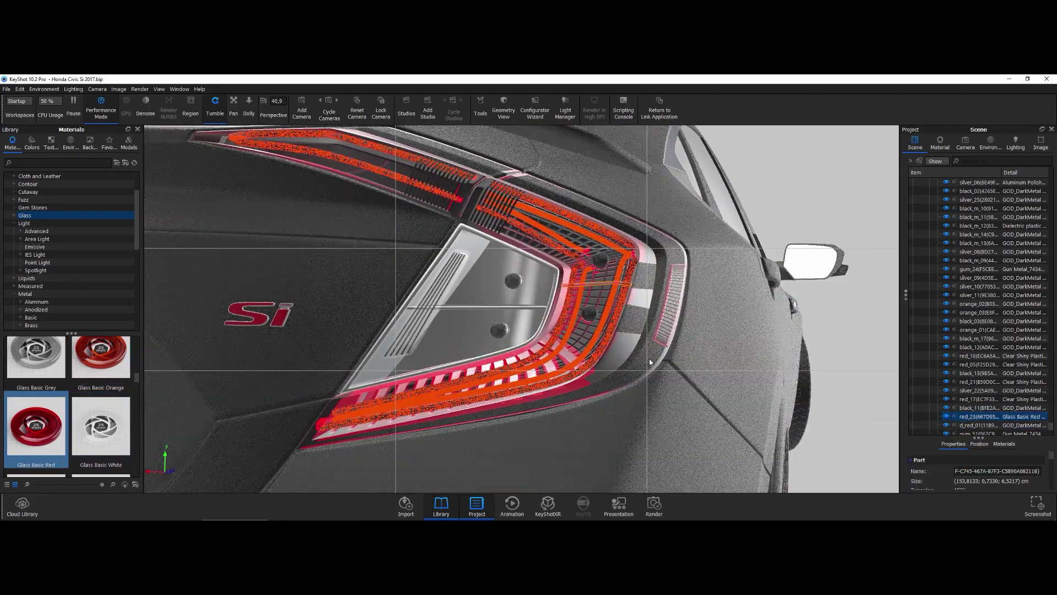
Apply Glass Basic White to the two bulbs in the taillight's inner panel and Glass Basic Red to the two outer bulbs
drag(638, 361, 511, 323)
drag(100, 426, 538, 286)
scroll(537, 286, up, 3)
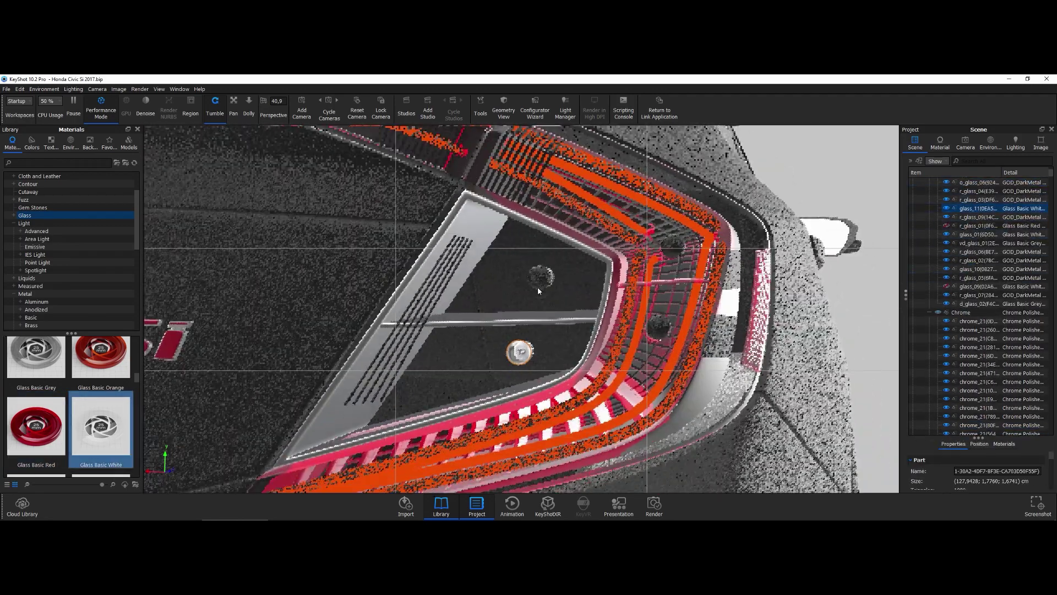
click(677, 254)
drag(36, 426, 659, 327)
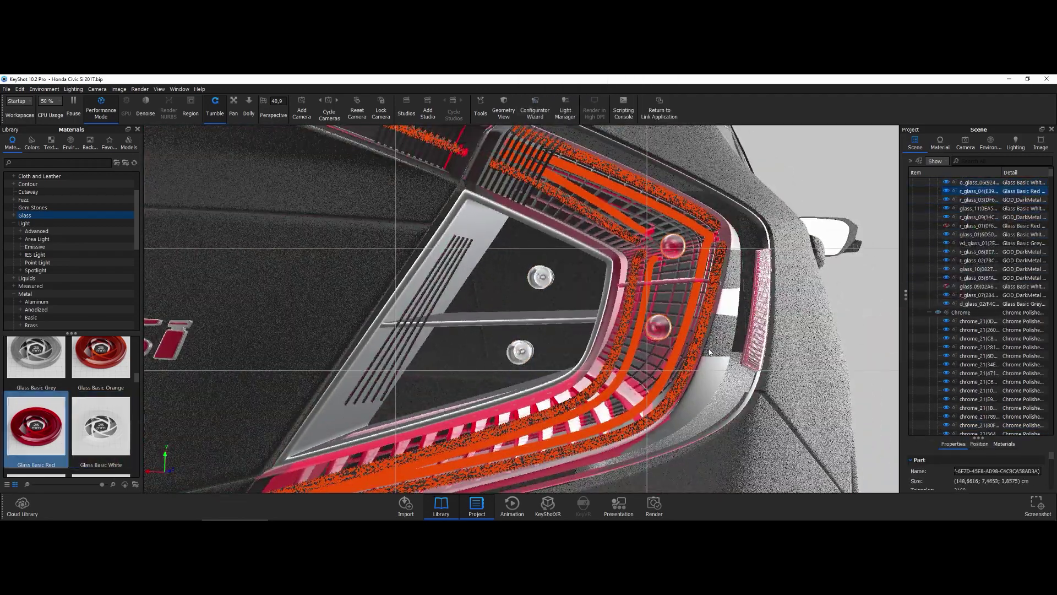
Remove the dark ribbed strips r_lights_03 running beside the taillight's light strips
scroll(611, 301, up, 3)
click(610, 301)
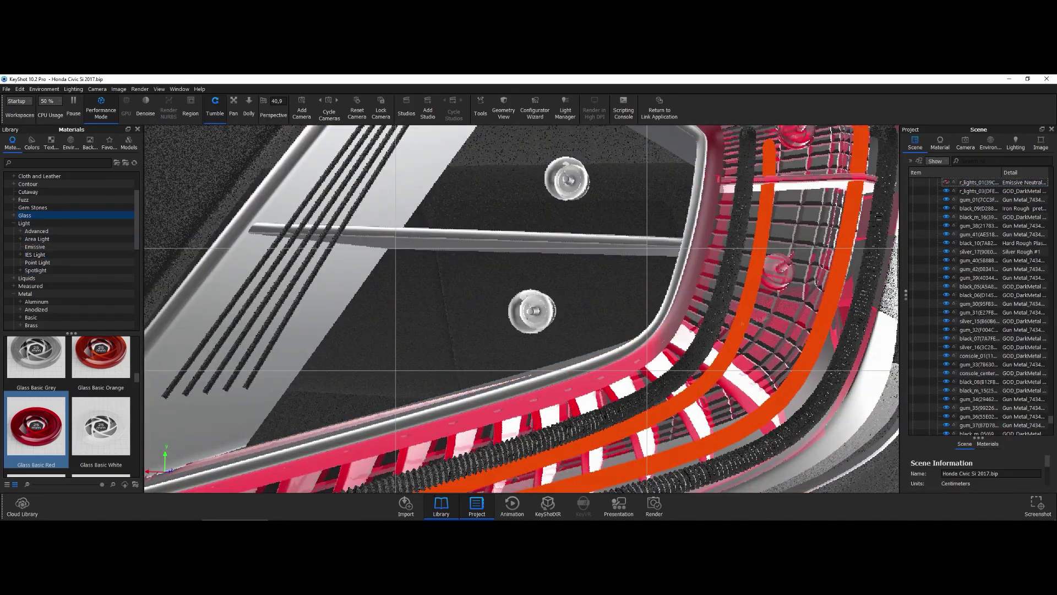
right_click(742, 324)
click(557, 306)
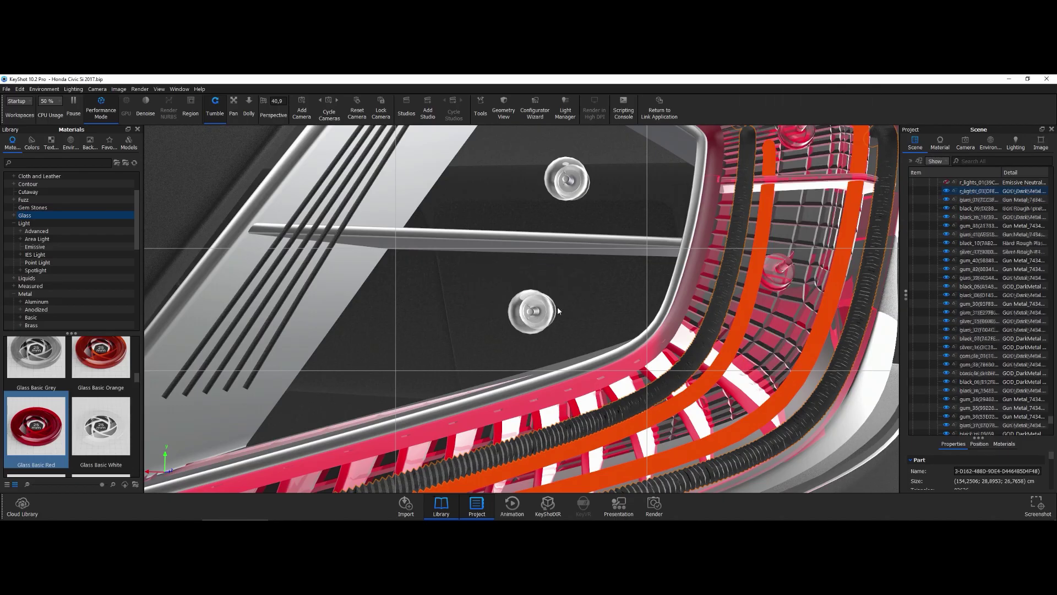
Apply Glass Basic Red to the r_glass_09 panels on the outer side of the taillight
drag(551, 309, 553, 285)
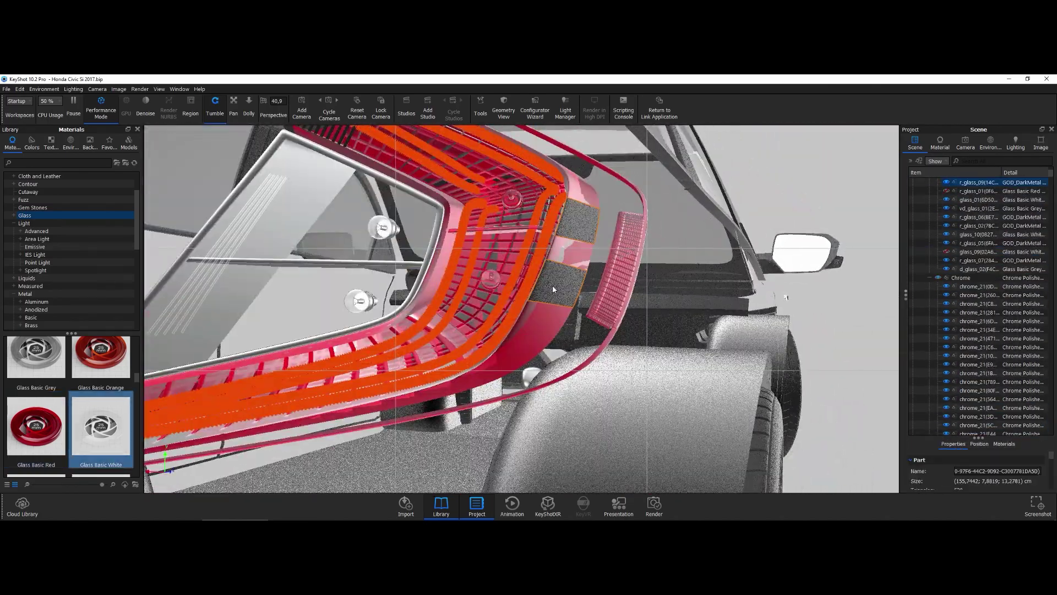
click(553, 285)
scroll(656, 331, up, 5)
click(364, 317)
click(523, 320)
scroll(524, 319, down, 5)
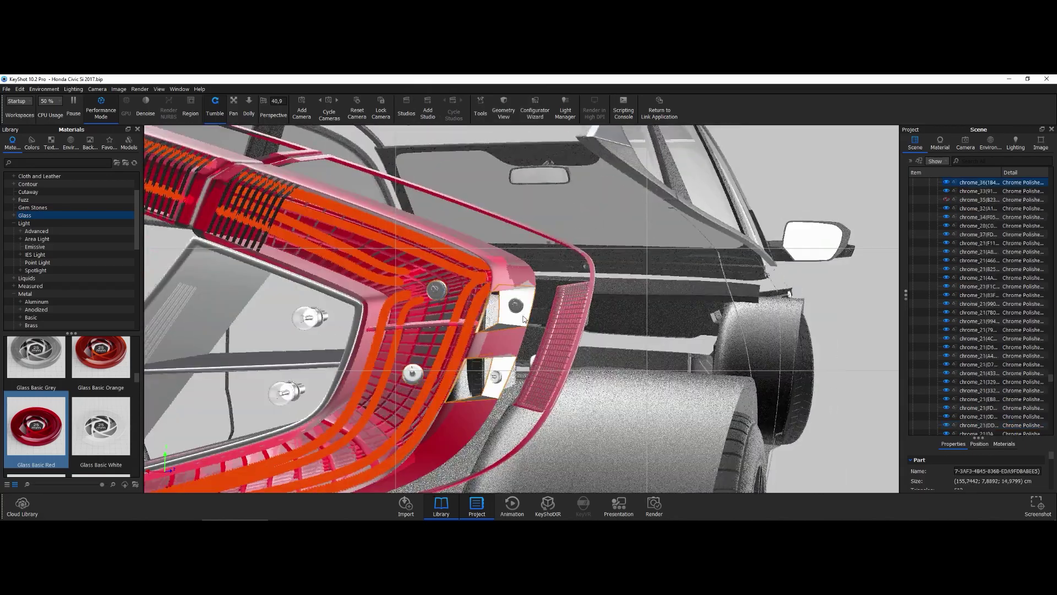
Apply Paint Textured Red to the housing of the taillight
click(512, 285)
scroll(54, 285, down, 6)
scroll(77, 366, down, 5)
mouse_move(83, 380)
mouse_down()
mouse_move(504, 270)
mouse_move(735, 396)
mouse_move(771, 385)
mouse_up()
Apply Glass Basic Red to the thin r_glass_02 slats across the taillight
drag(751, 295, 580, 362)
click(580, 362)
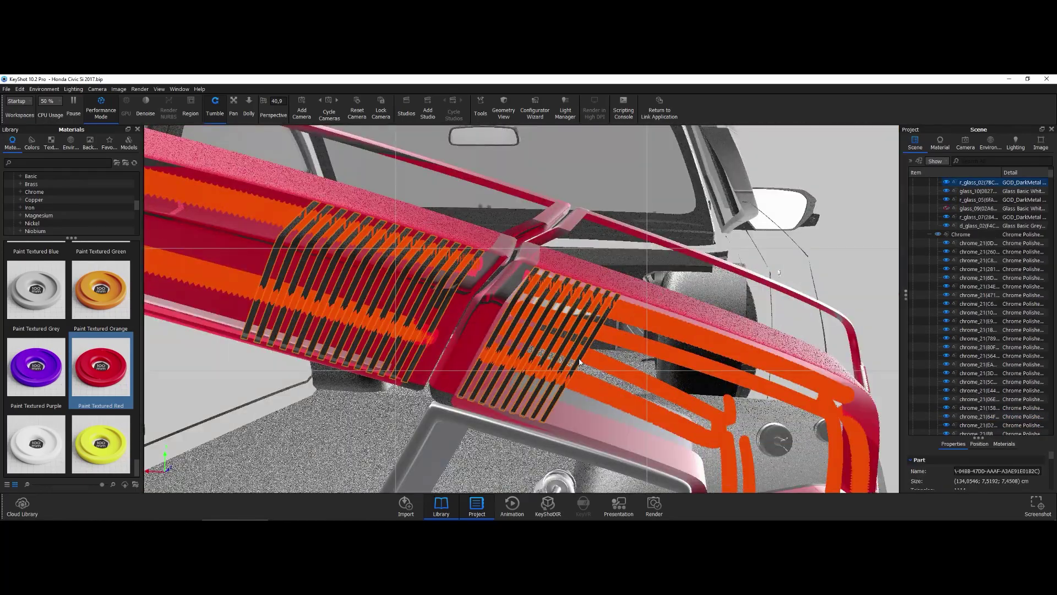
drag(69, 238, 69, 276)
click(33, 259)
drag(36, 357, 330, 287)
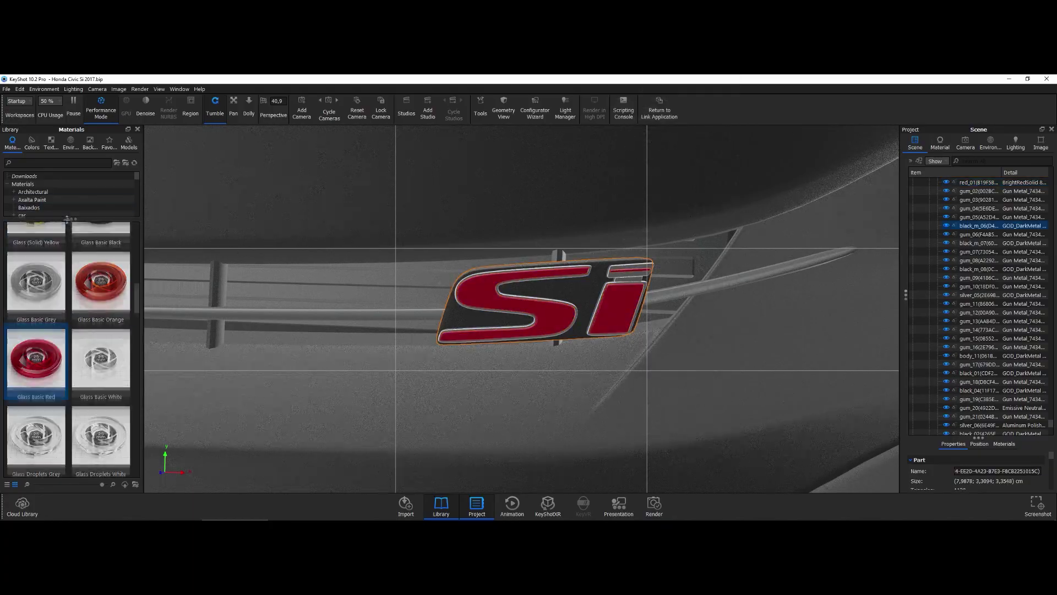
Apply the bypass material to the black base black_m_06 of the front Si badge
scroll(72, 341, down, 5)
mouse_move(101, 402)
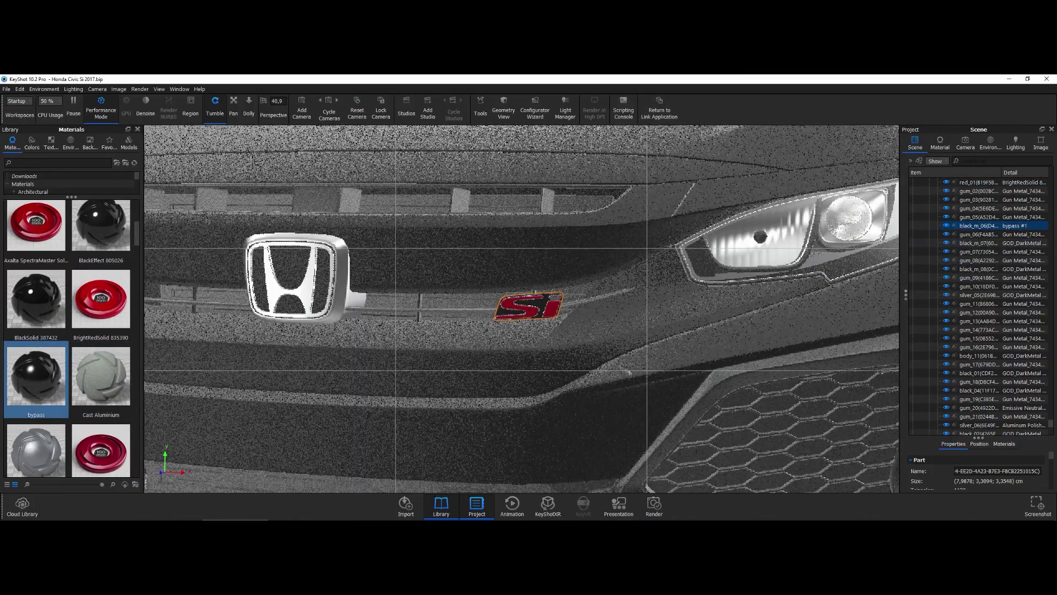
click(40, 392)
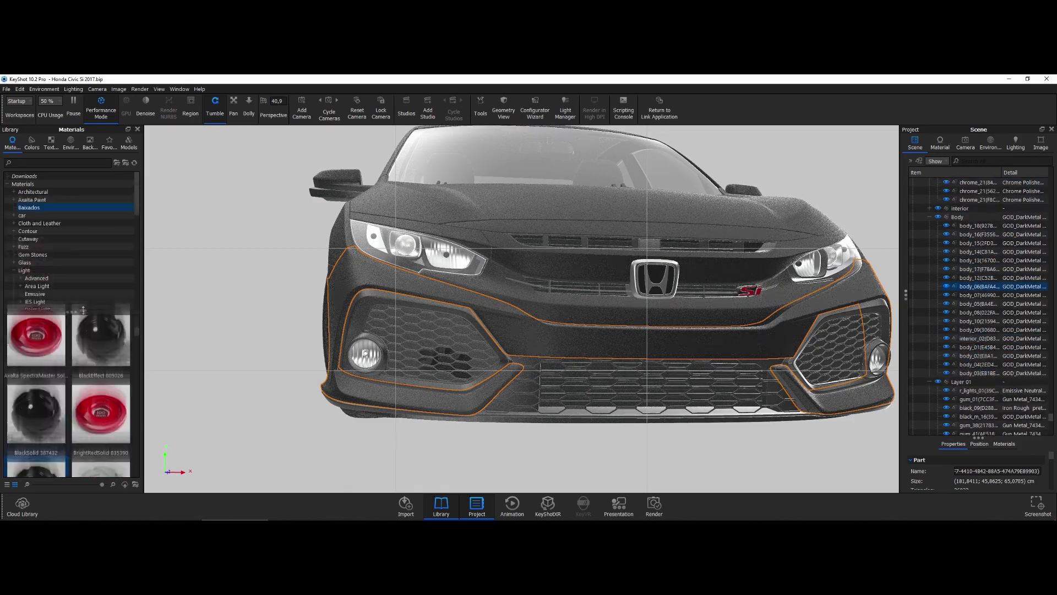
Apply the Dirty Tire material to the tire_004 wheel tire
drag(551, 441, 639, 455)
scroll(1051, 400, up, 5)
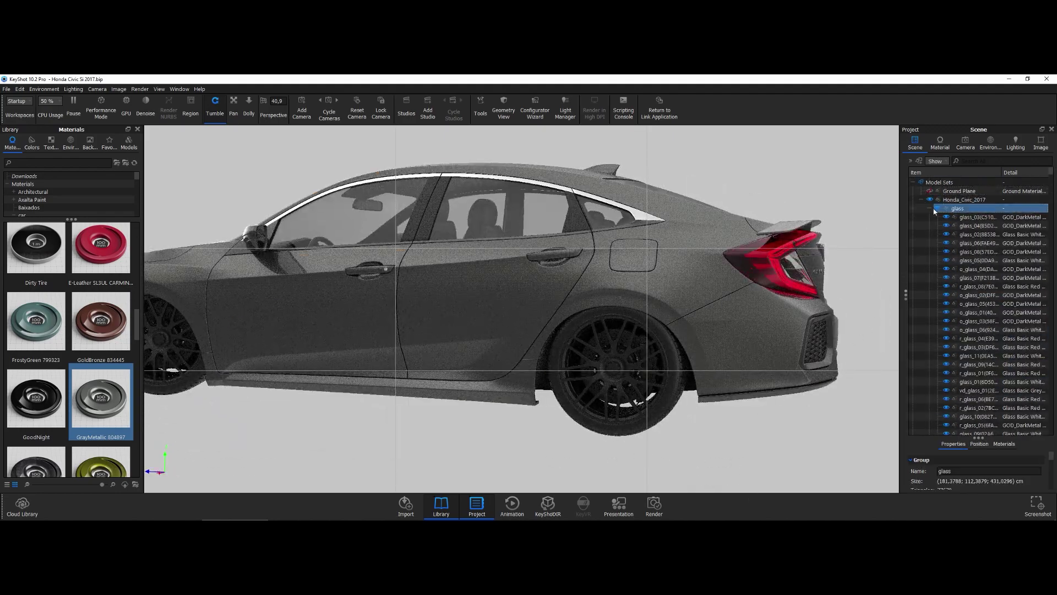
scroll(634, 385, up, 5)
click(633, 387)
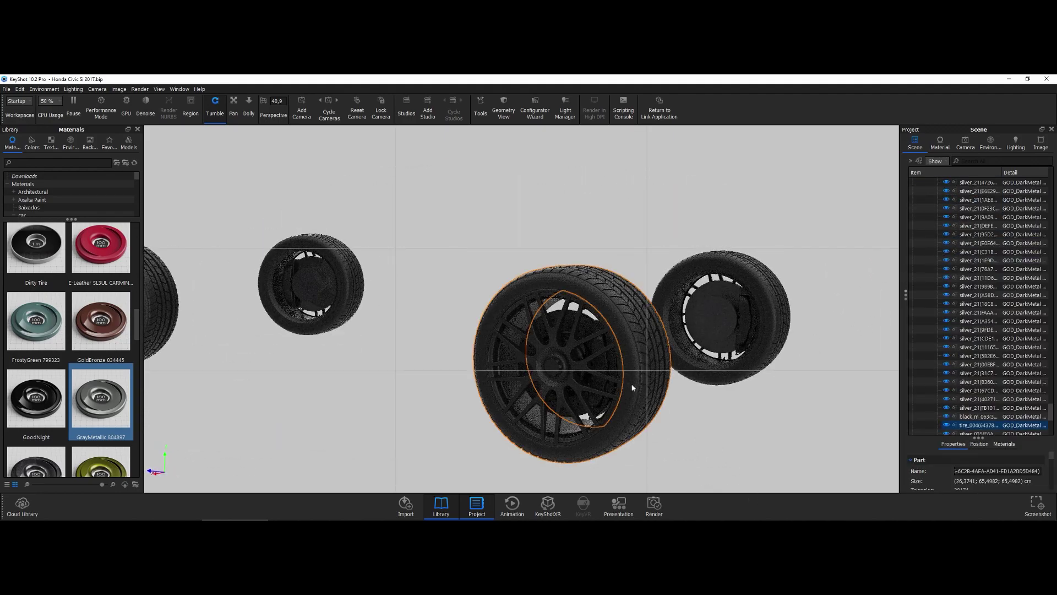
drag(35, 248, 576, 340)
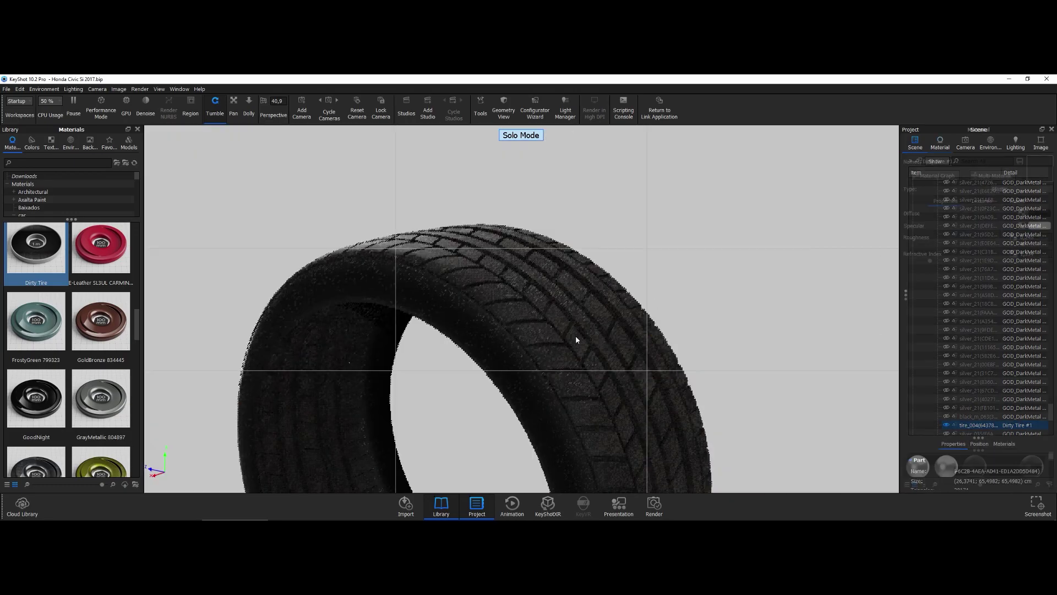
Adjust the black stop of the cylindrical color gradient in the Dirty Tire material graph and start repositioning the galvanized.jpg texture
double_click(576, 340)
click(113, 242)
drag(275, 140, 118, 144)
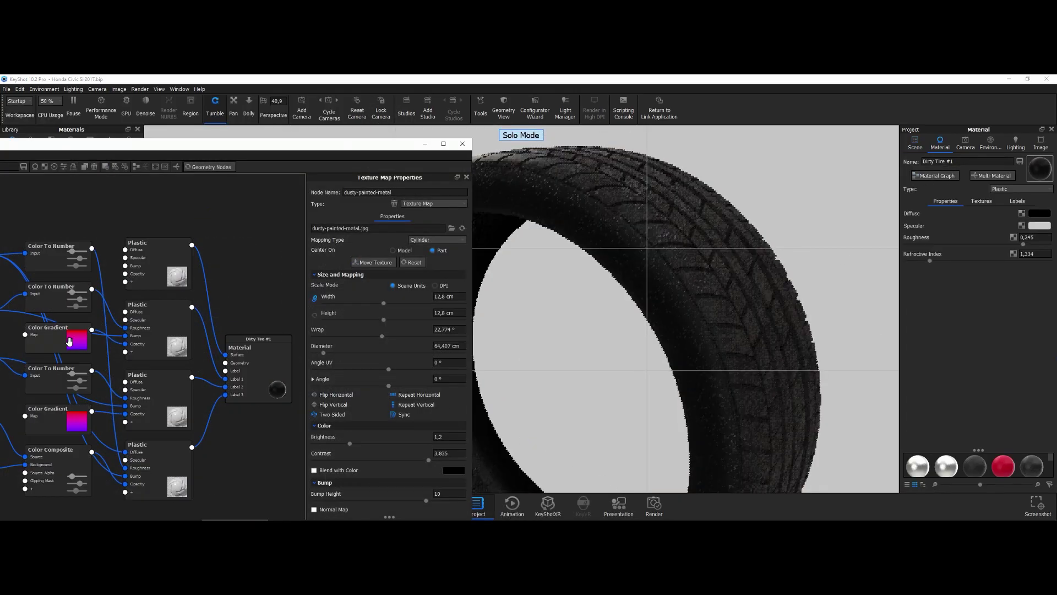
click(69, 341)
click(69, 421)
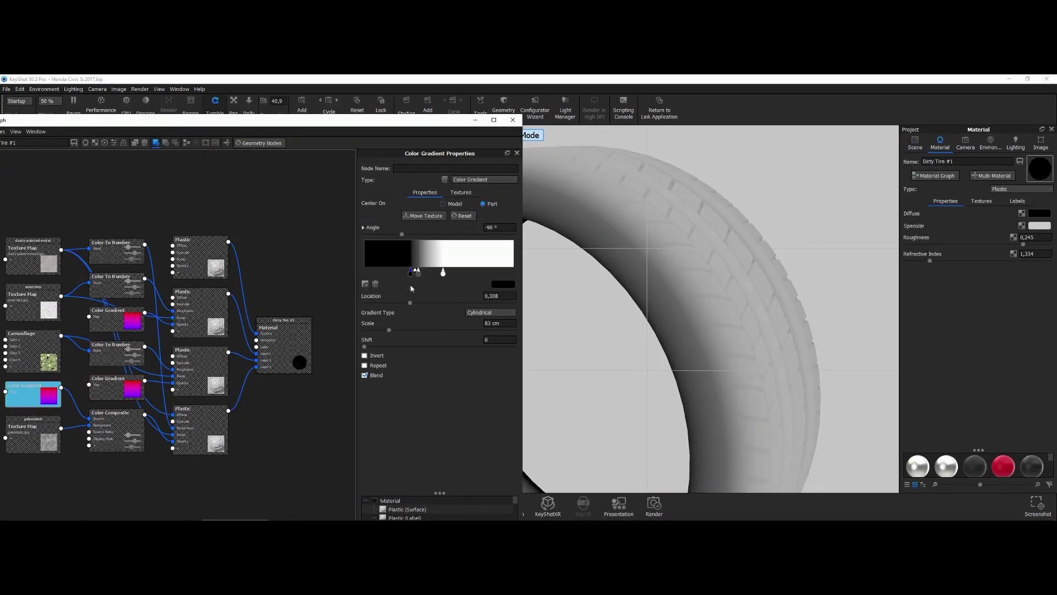
drag(410, 272, 438, 272)
click(25, 435)
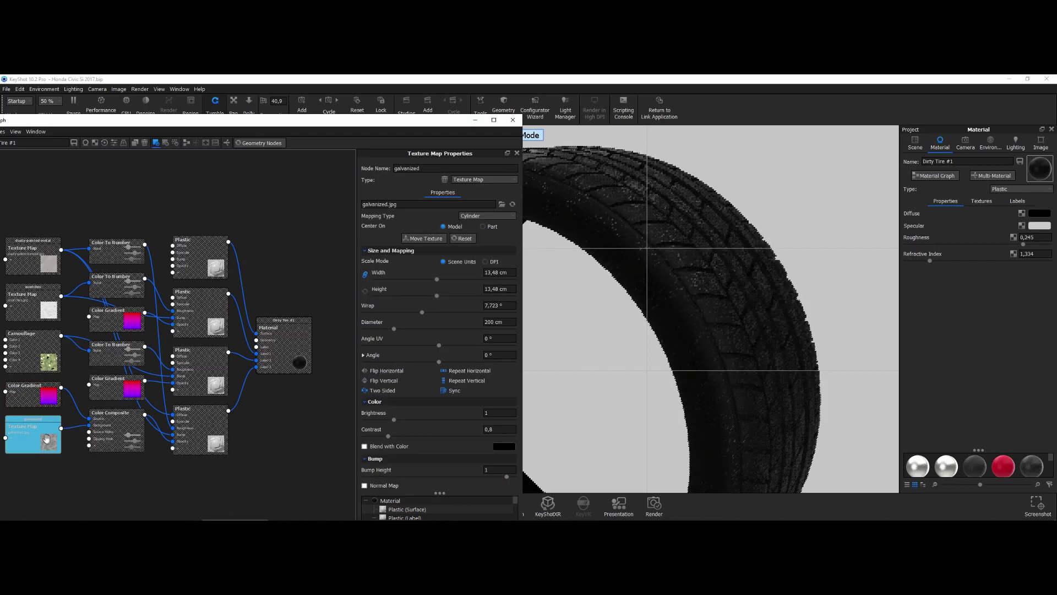
click(424, 238)
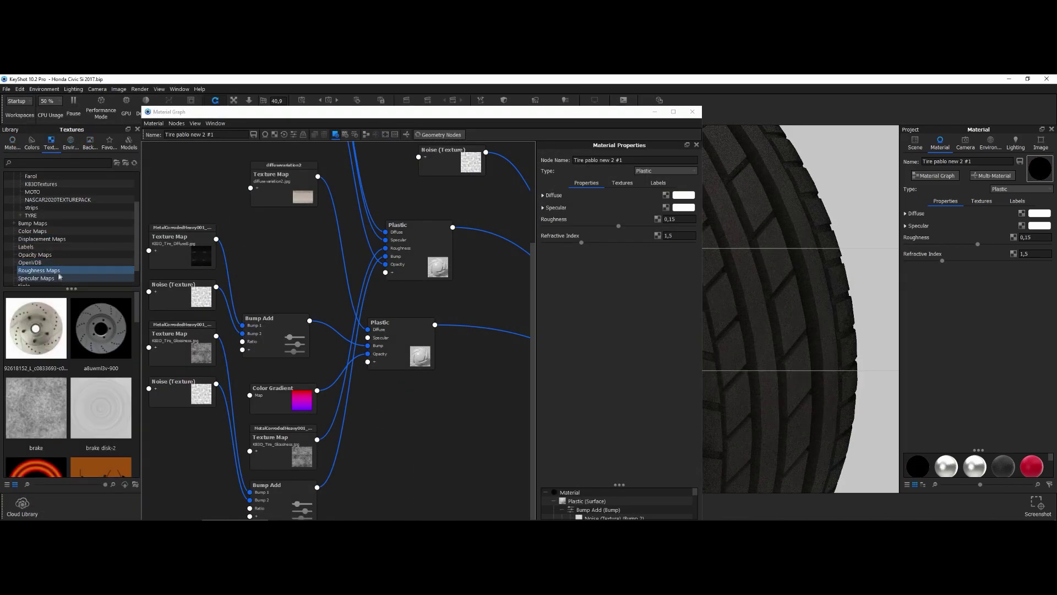
Try the asphalt_spec specular map with cylinder mapping in the Tire pablo new 2 material graph
click(38, 278)
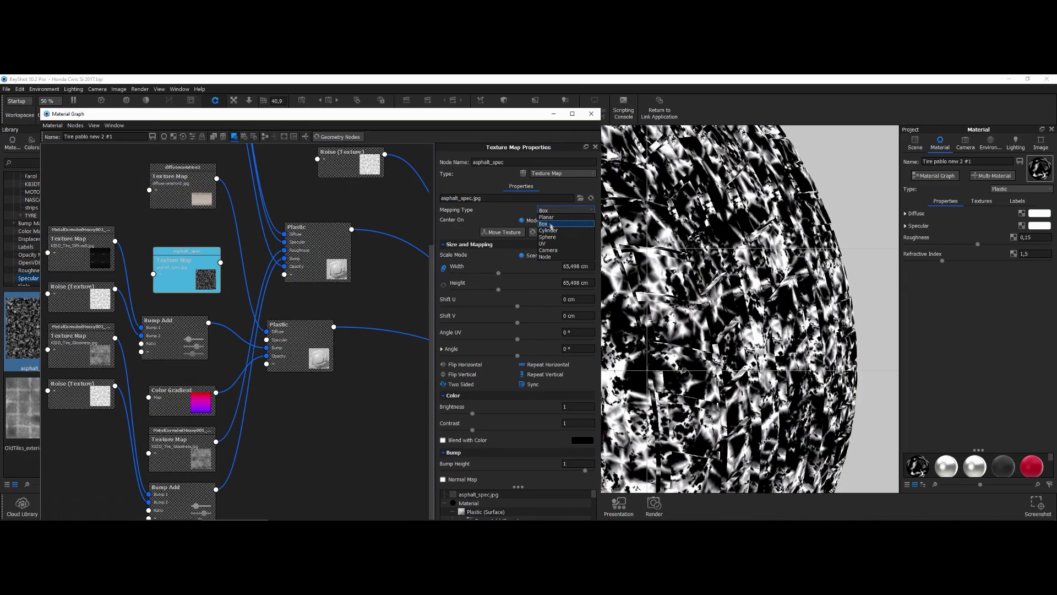
click(516, 233)
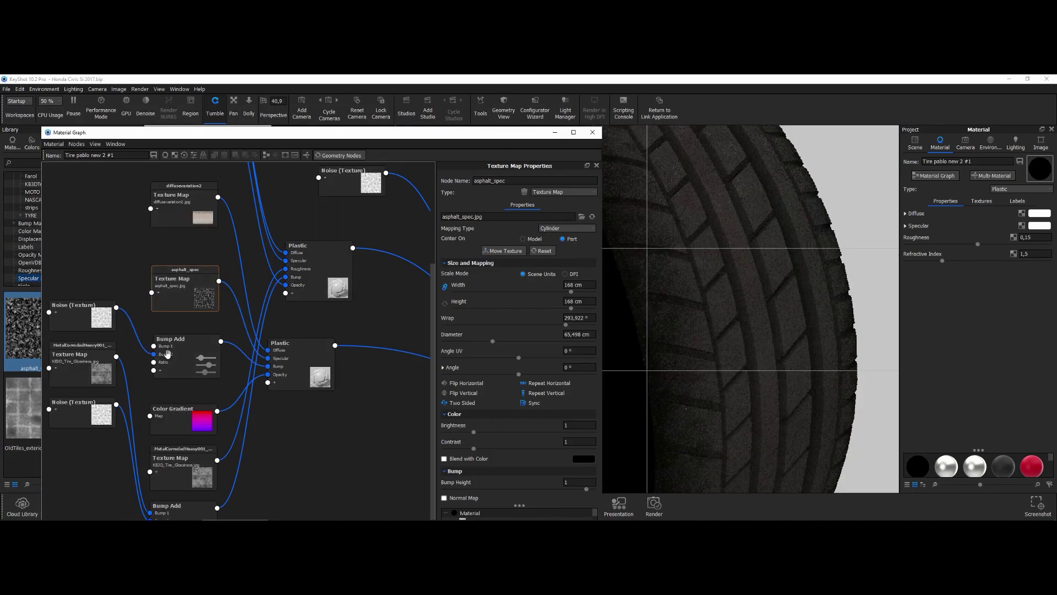
scroll(195, 463, down, 3)
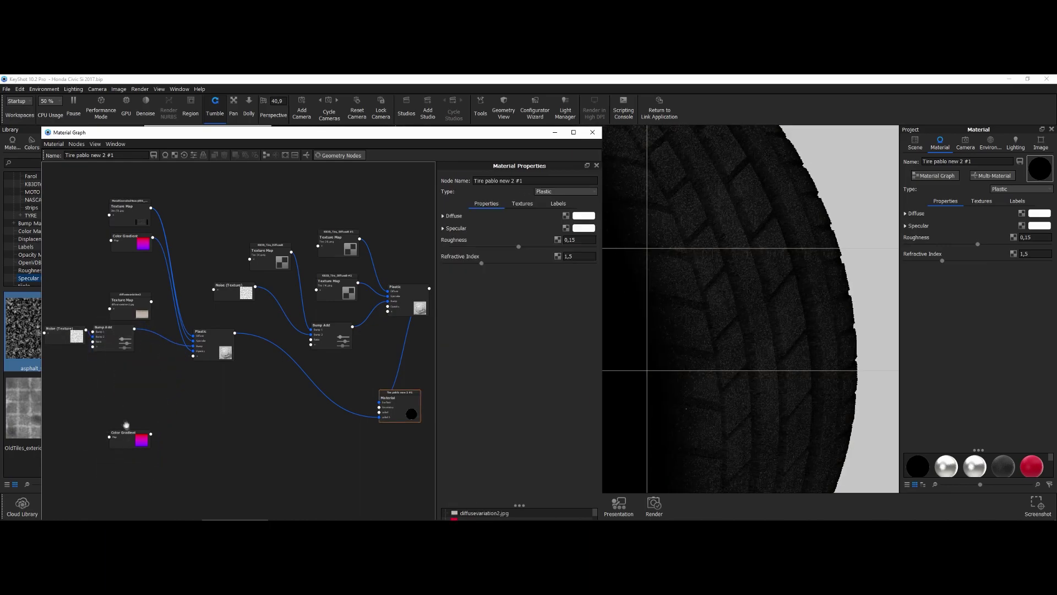
Load Pneu (10).png into the tire's sidewall texture maps with planar mapping at 63 cm and connect a copy to the surface bump
double_click(343, 243)
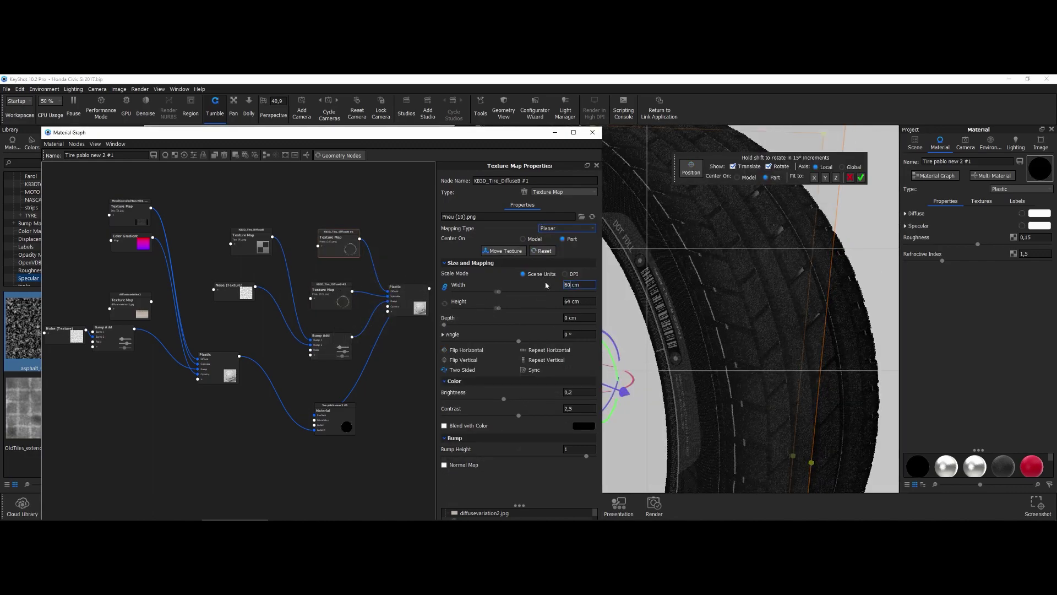
drag(339, 302, 334, 300)
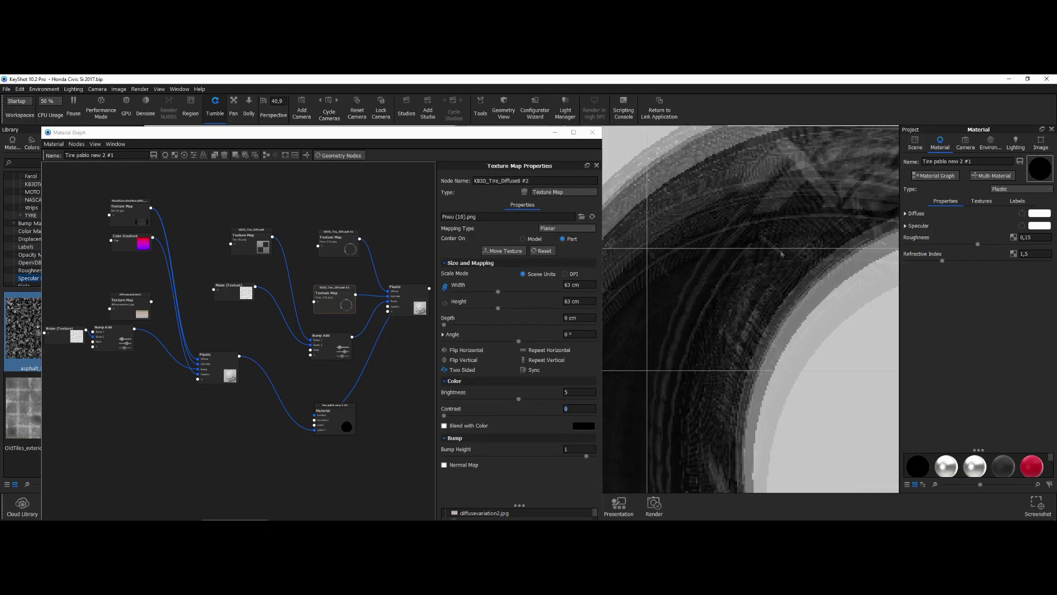
drag(276, 281, 332, 257)
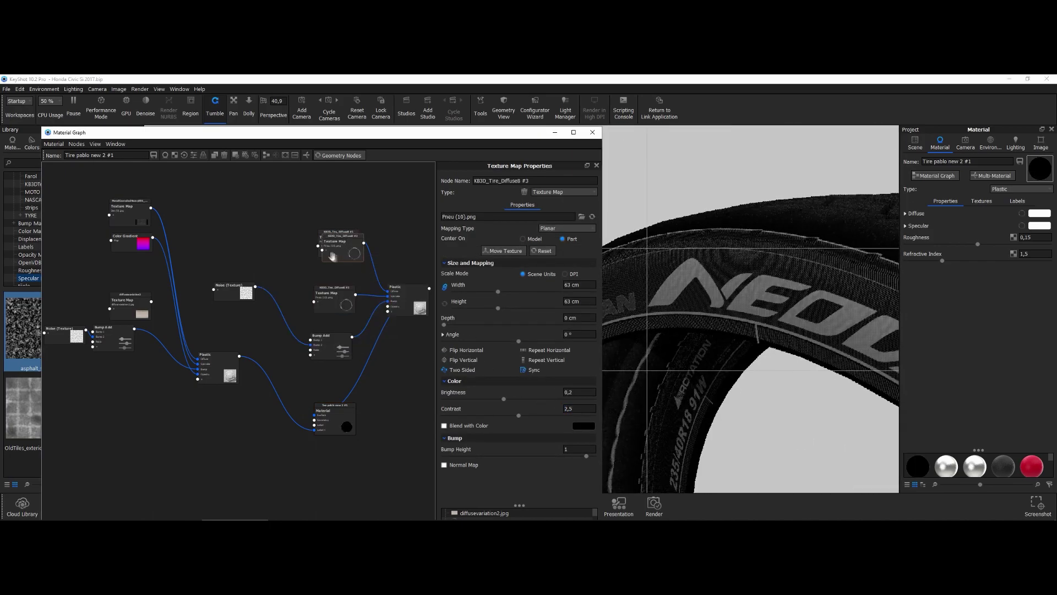
drag(242, 290, 243, 299)
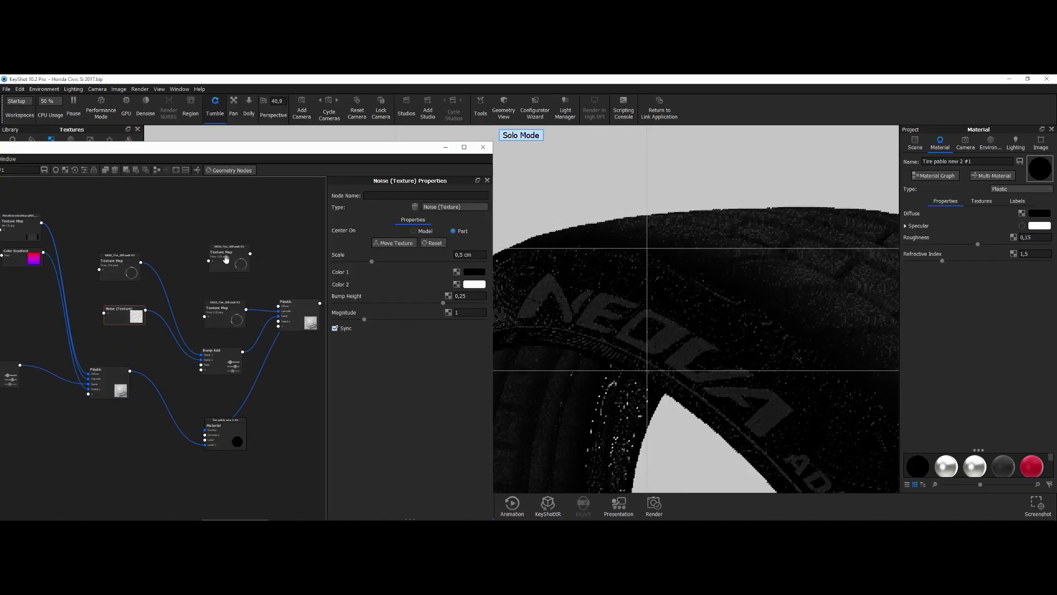
Set the Dirt (9).jpg label texture to brightness 5 and width 38 cm, and the Pneu (10).png bump map to brightness 1 and contrast 0
drag(752, 376, 602, 342)
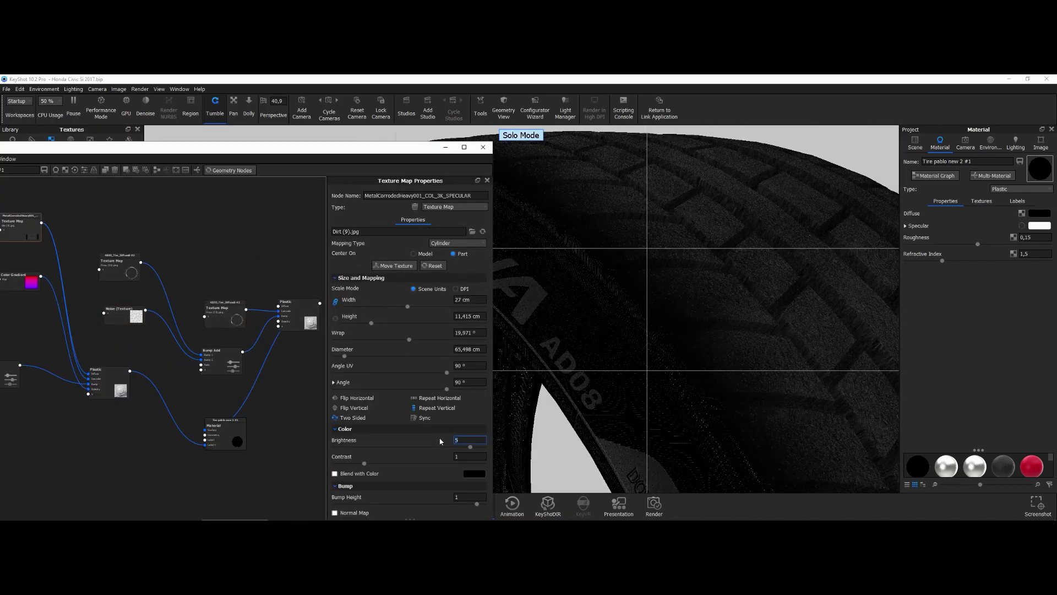
key(Return)
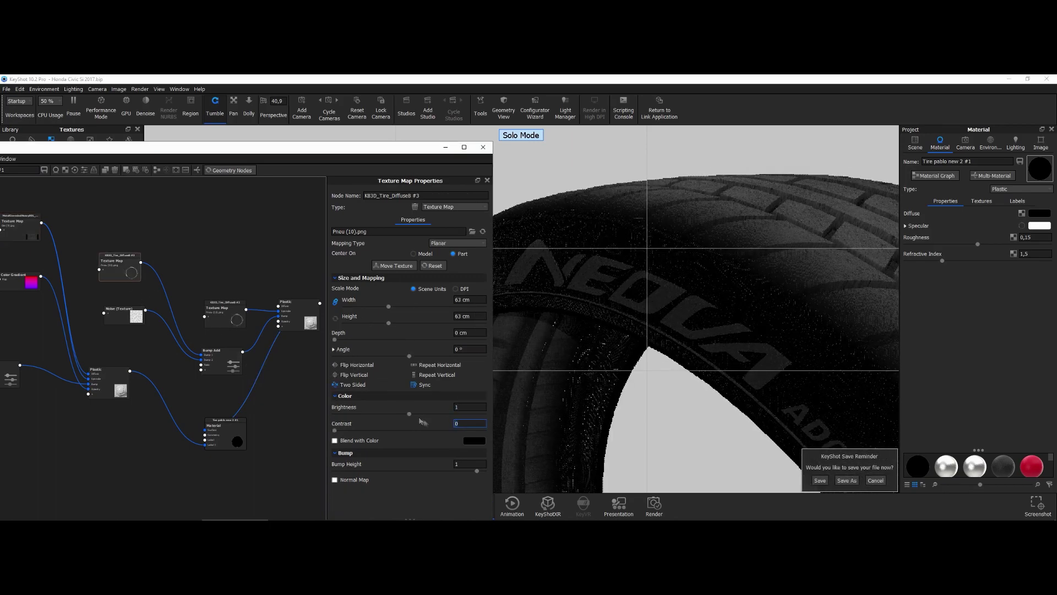
drag(556, 418, 732, 361)
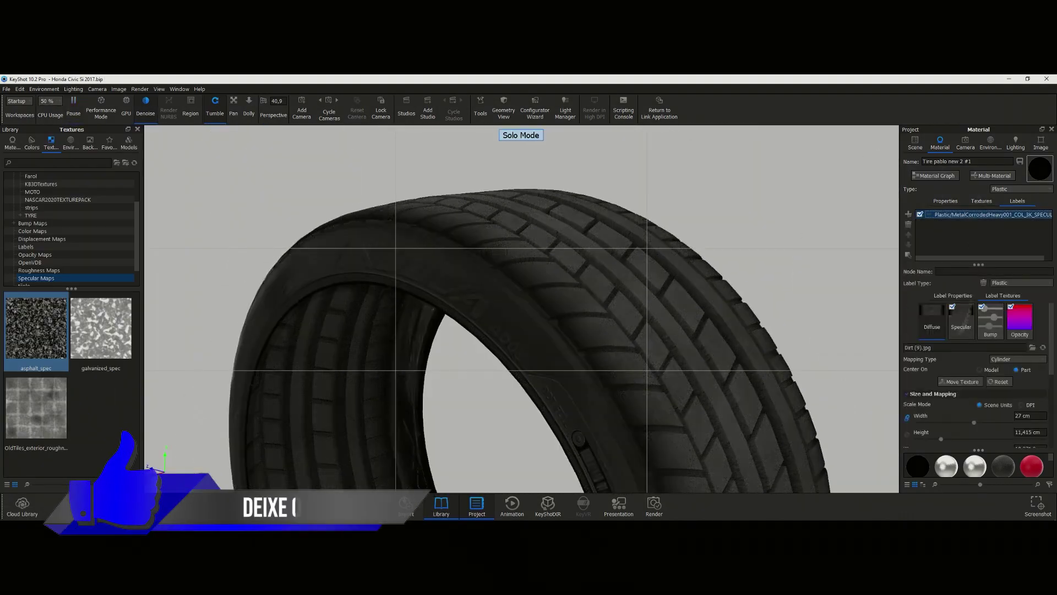
drag(974, 422, 997, 430)
scroll(992, 421, down, 3)
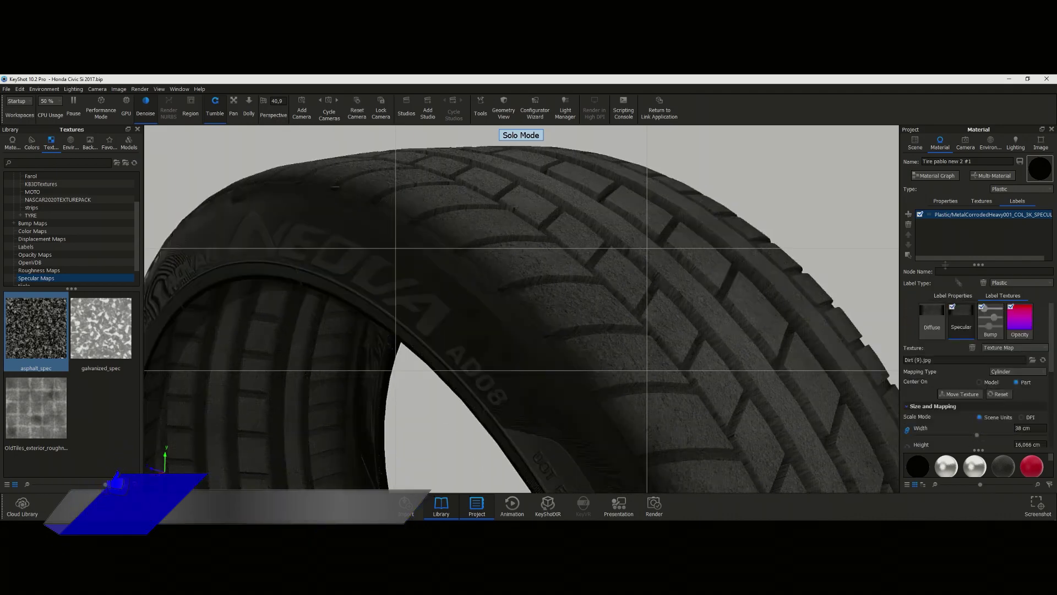
Try the GroundDirtRocky002 texture set in the tire's material graph and delete its texture map nodes
click(1032, 360)
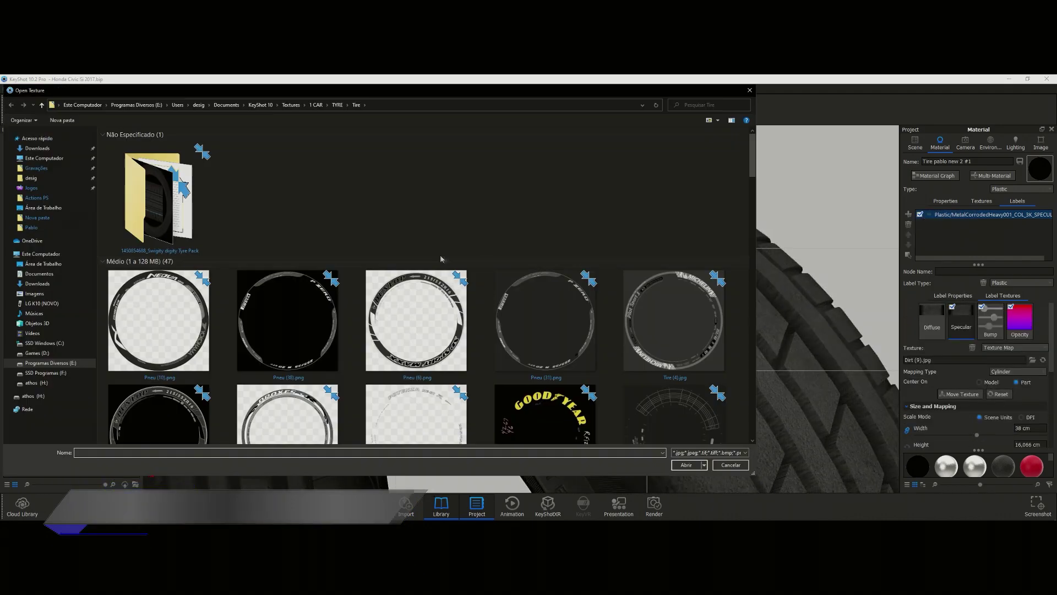
double_click(547, 380)
ctrl+scroll(571, 358, up, 3)
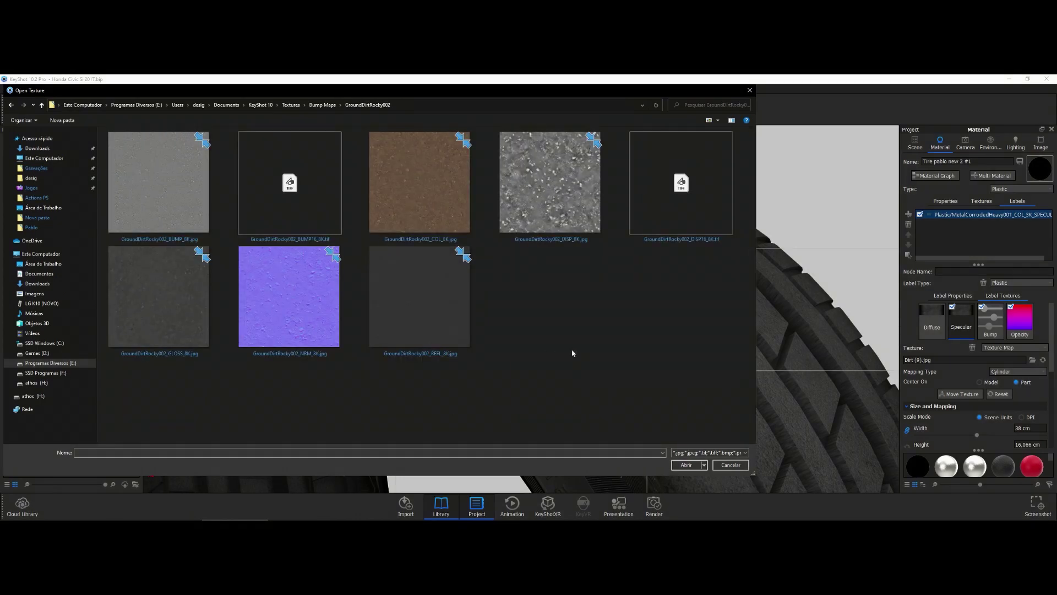
click(687, 465)
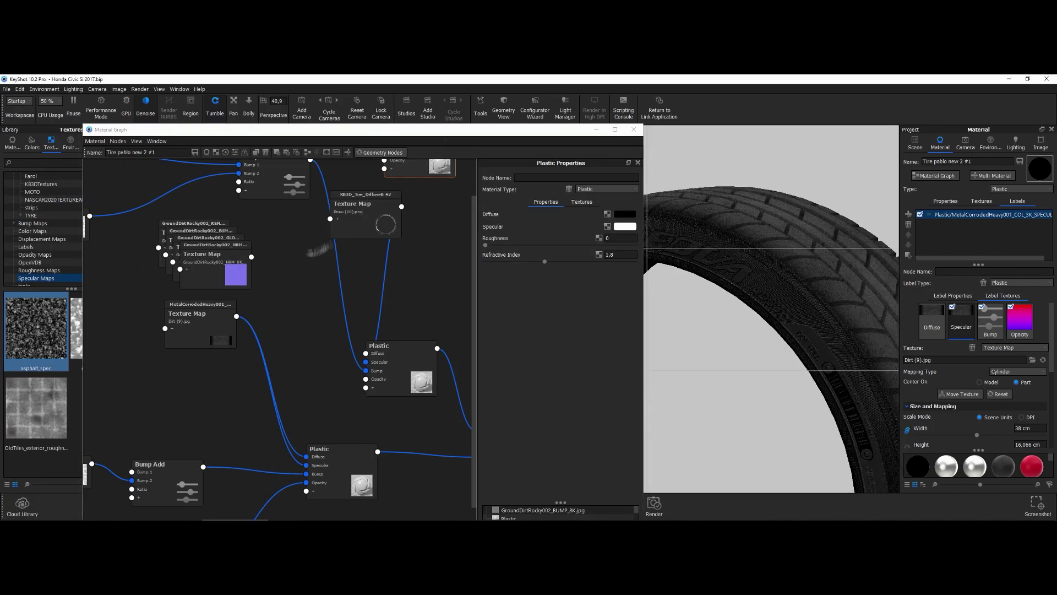
click(214, 263)
key(Delete)
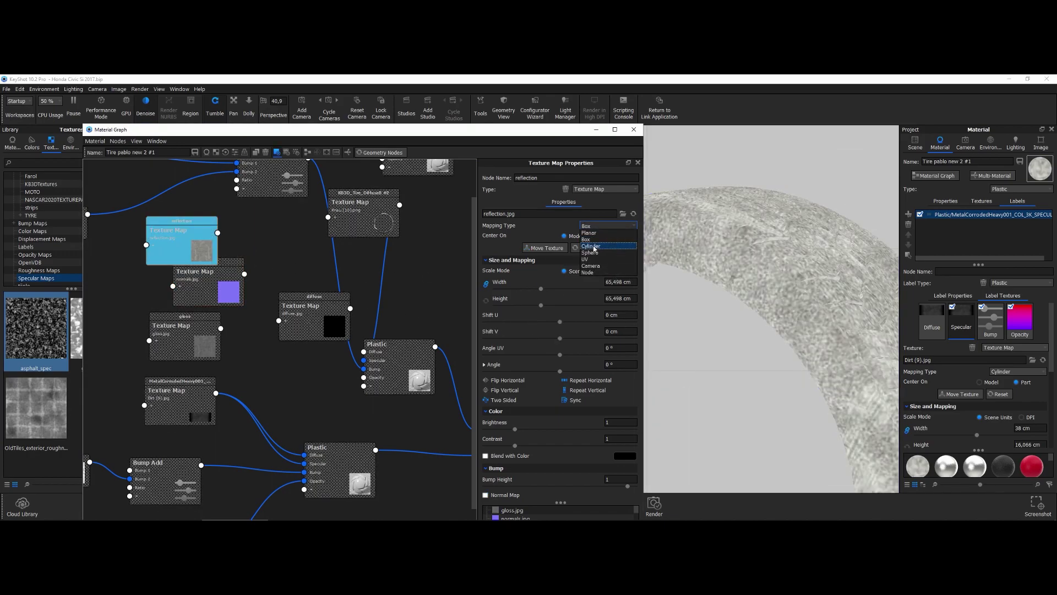
Try a new Plastic label on the tire material, fed by the reflection, normals and gloss texture maps
key(ctrl+z)
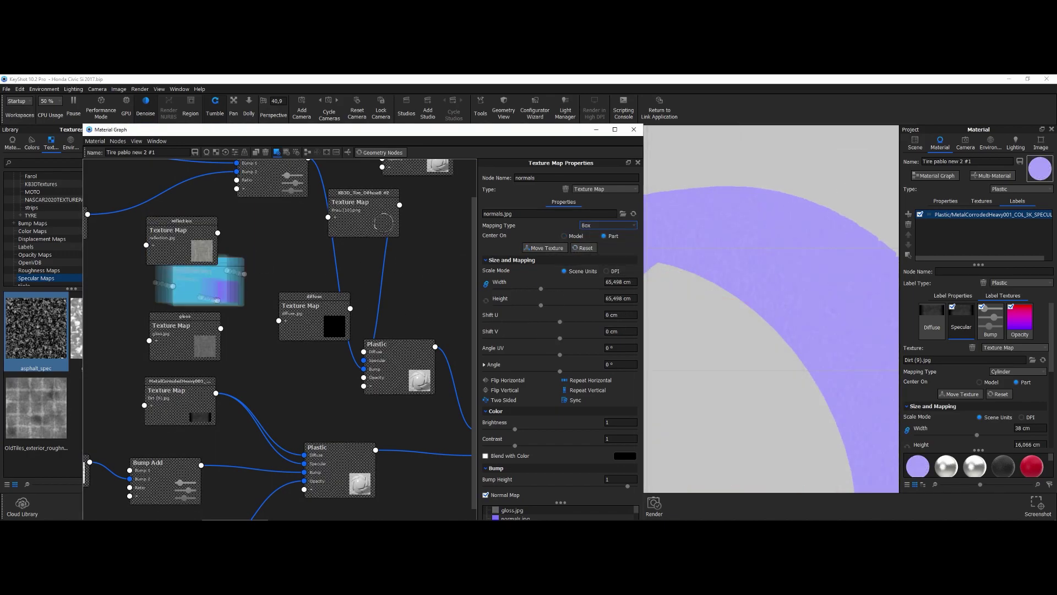
key(ctrl+z)
key(ctrl+z)
key(ctrl+z)
key(ctrl+z)
key(ctrl+z)
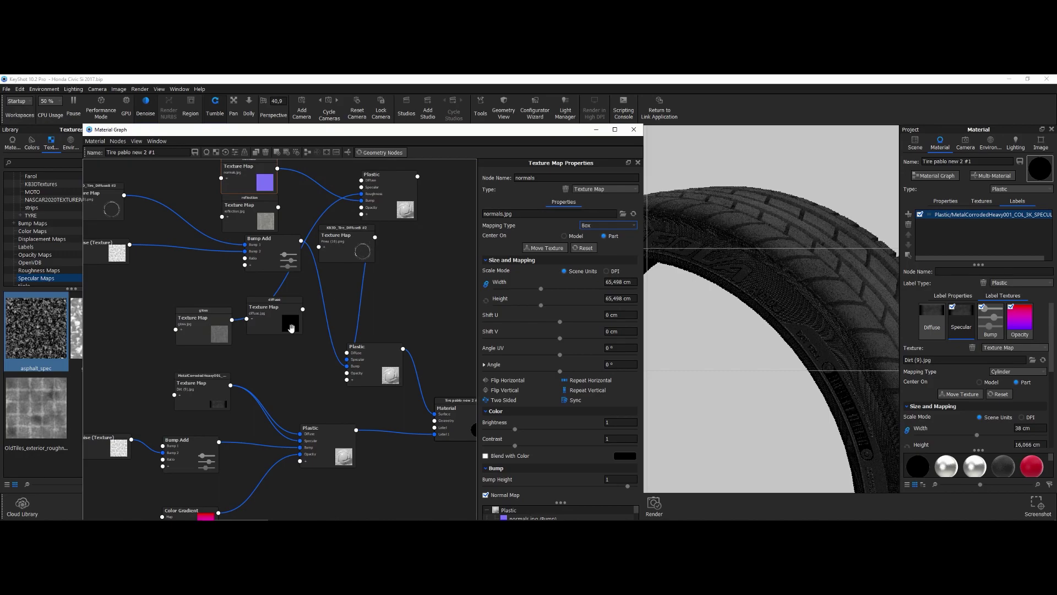
key(ctrl+z)
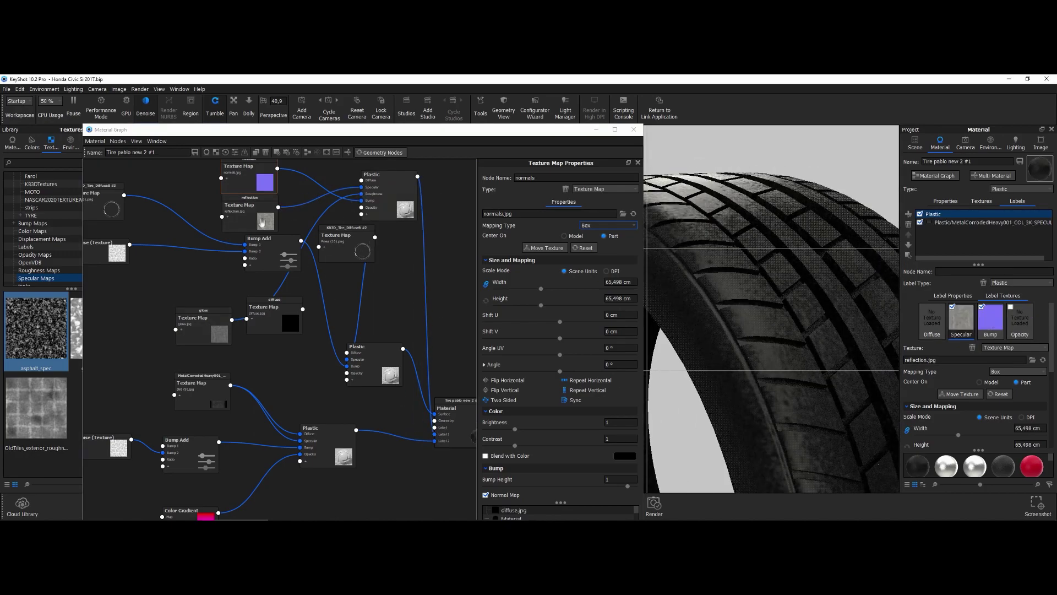
Connect the diffuse texture map to the new Plastic label and move that label below the Dirt (9).jpg label
key(ctrl+z)
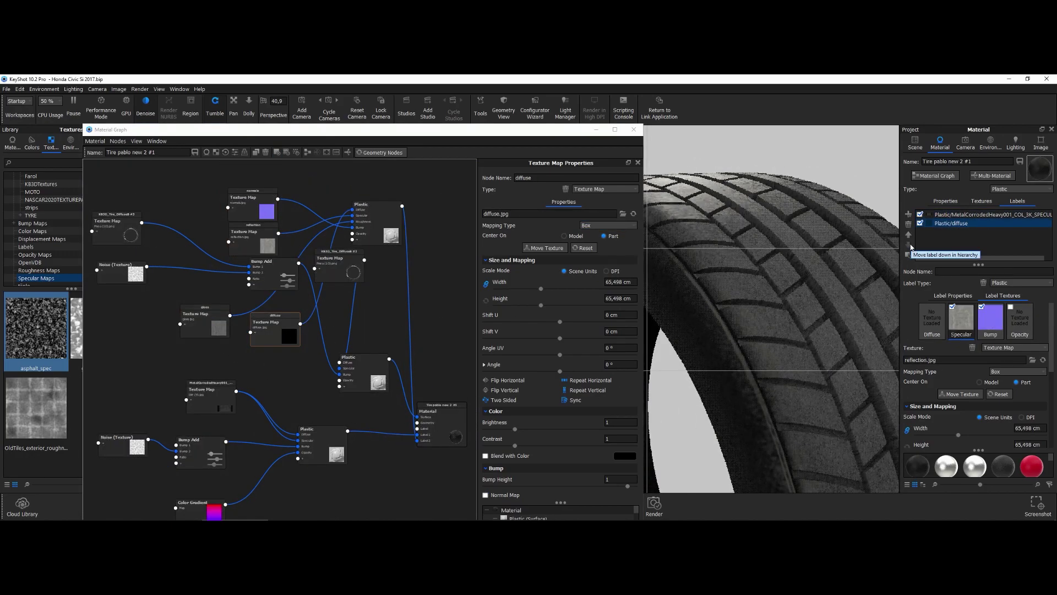
key(ctrl+z)
key(ctrl+z)
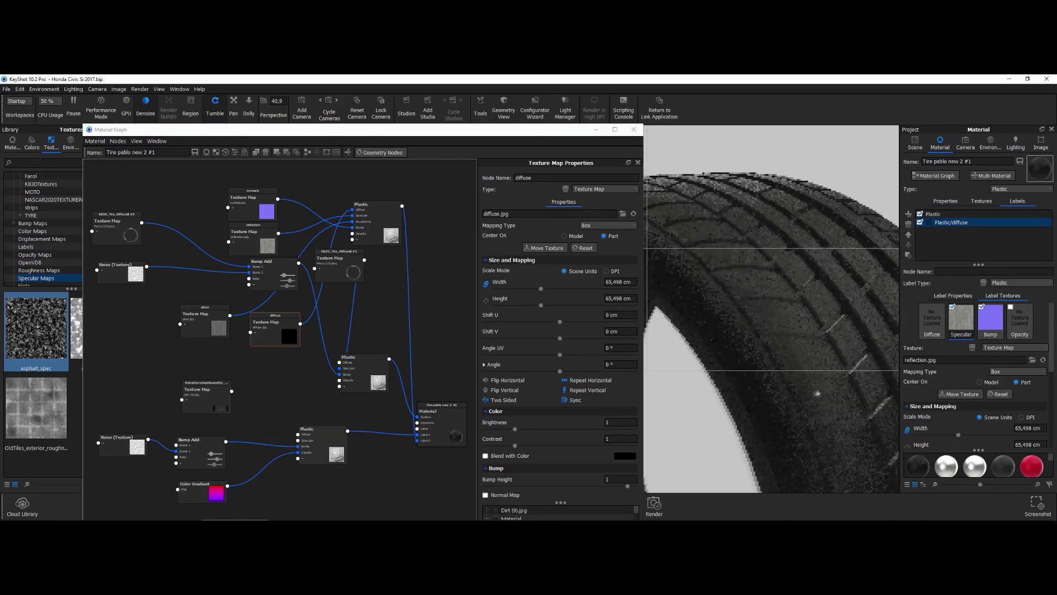
Duplicate the Dirt (9).jpg texture map and connect the two copies separately to the label's diffuse and specular inputs
key(ctrl+z)
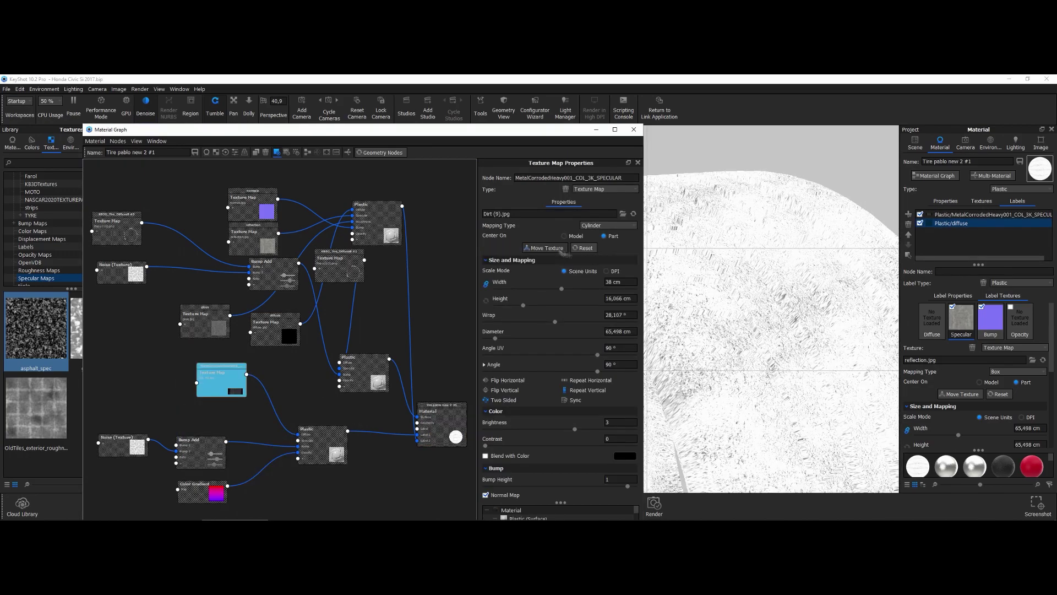
key(ctrl+y)
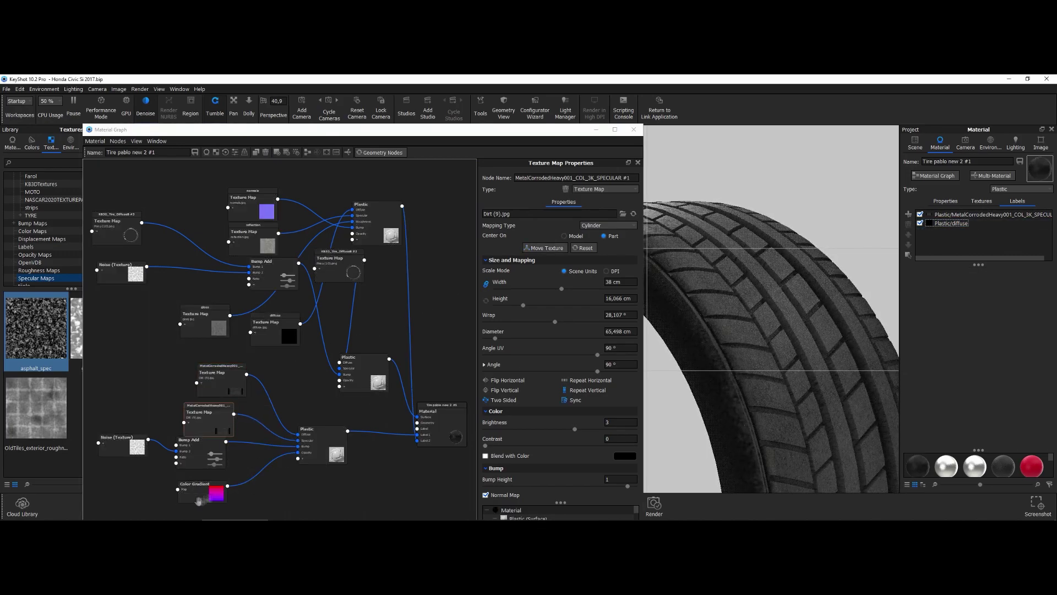
key(ctrl+y)
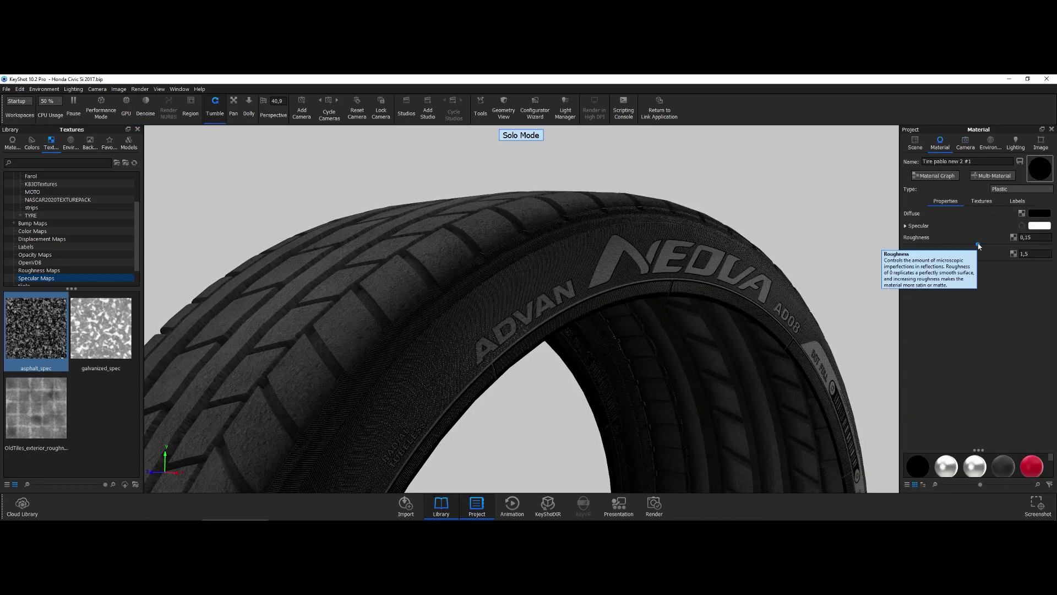
Set the roughness of the tire's base plastic to 1
text(1)
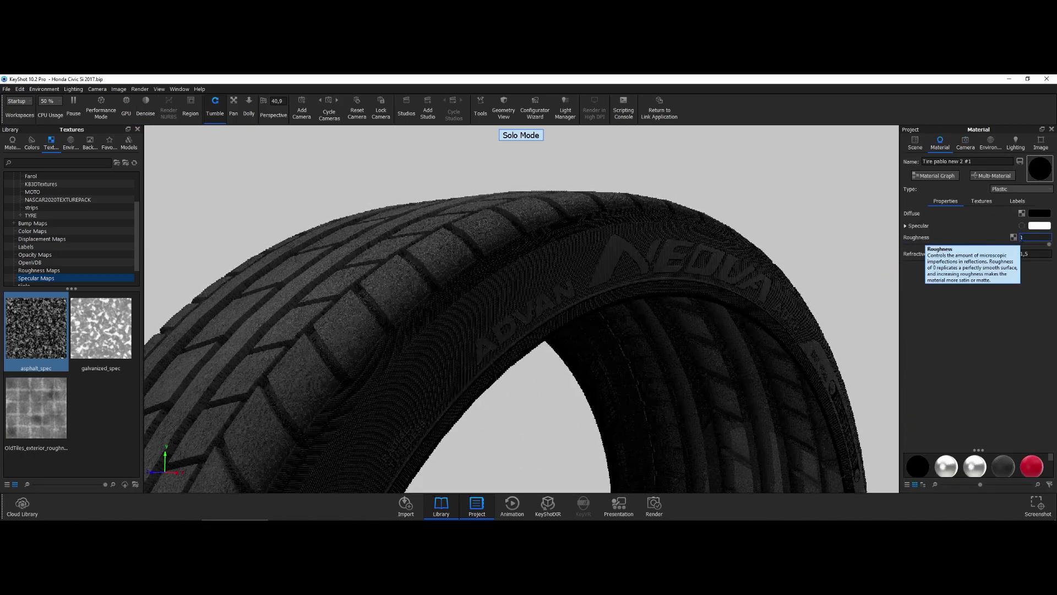
drag(826, 264, 798, 273)
Set the brightness of the Dirt (9).jpg label texture to 3.5 and of the Pneu (10).png specular texture to 10
click(1018, 201)
click(946, 223)
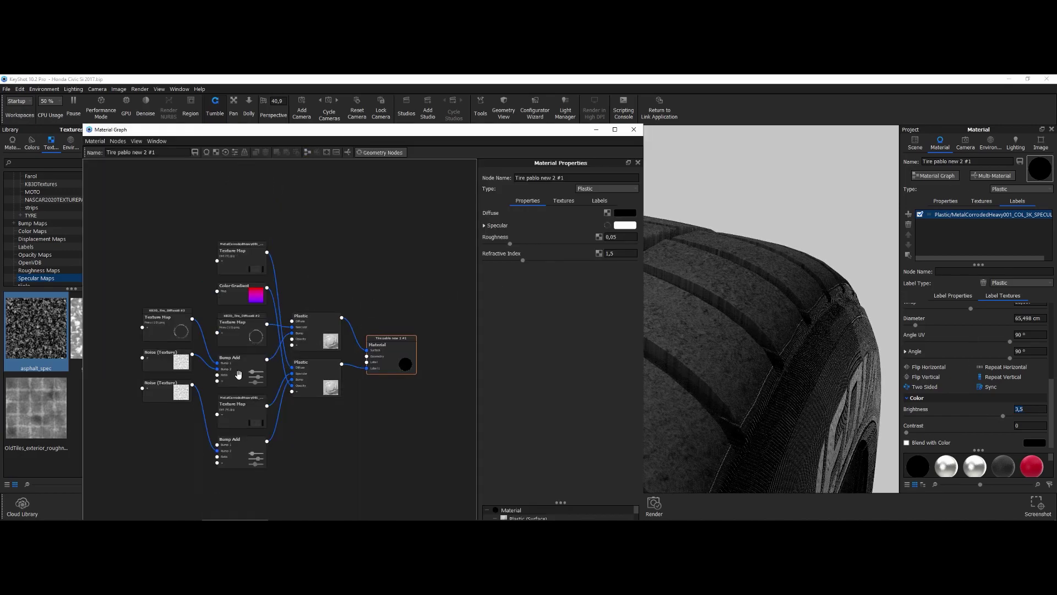
click(225, 253)
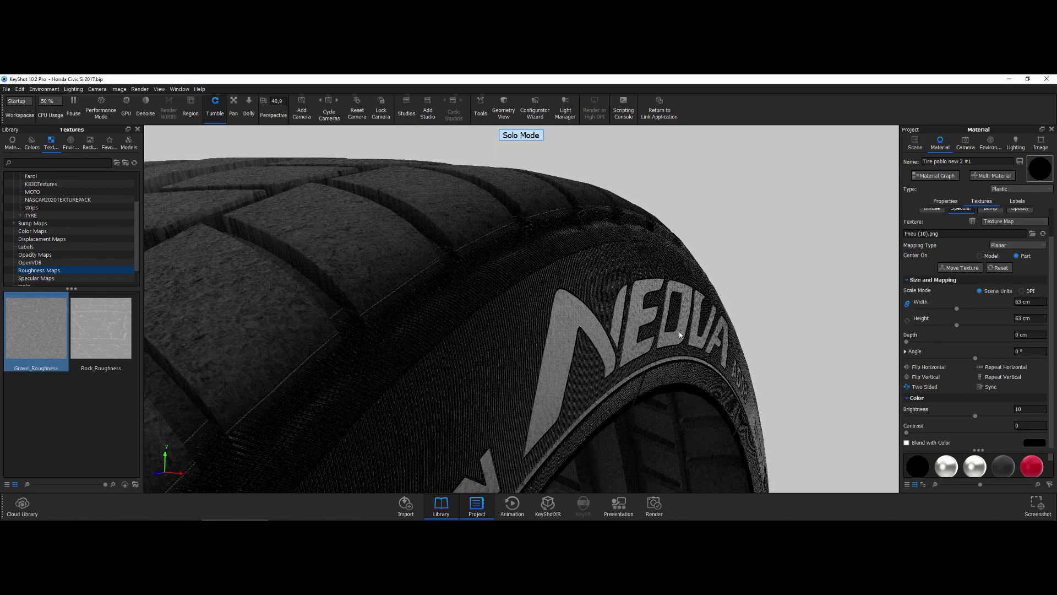
Give the tire_003 tire its own separate copy of the Tire pablo new 2 material
scroll(1003, 336, up, 1)
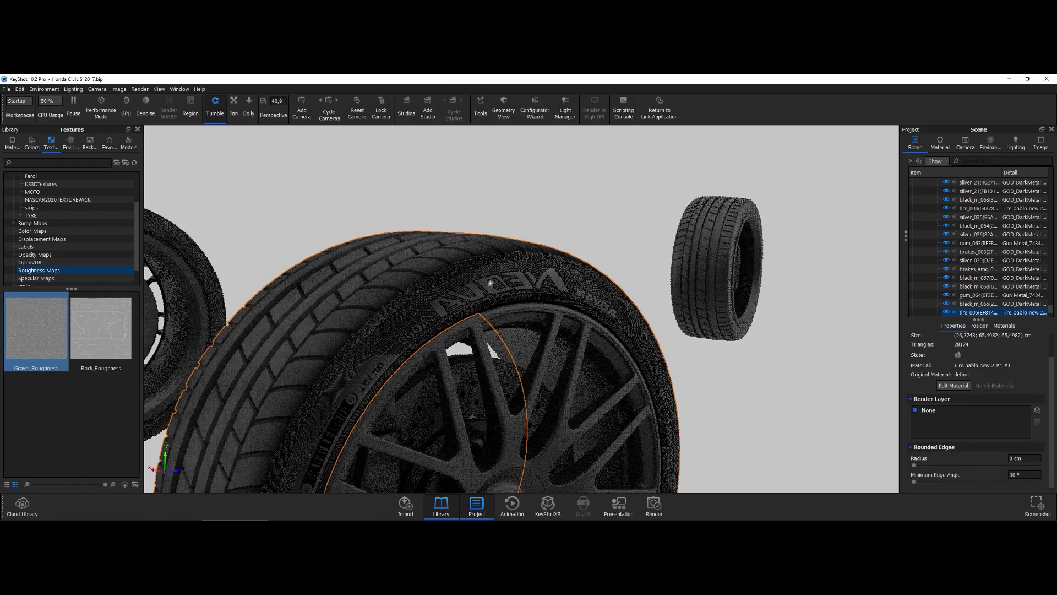
right_click(716, 264)
click(760, 320)
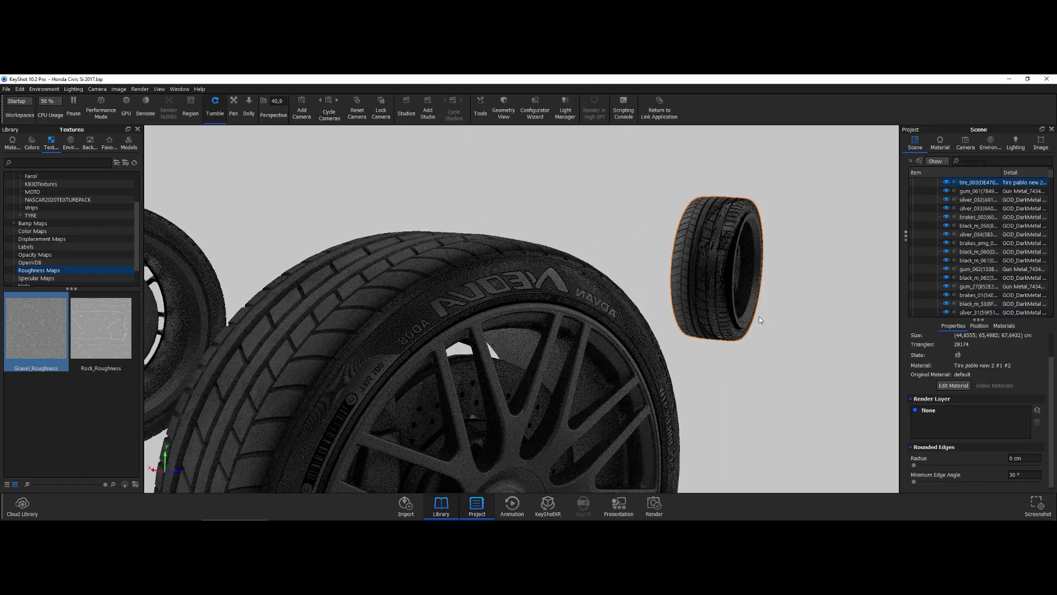
Give another tire its own copy of the Tire pablo new 2 material and reposition its cylindrical color gradient on the part
right_click(478, 374)
click(529, 147)
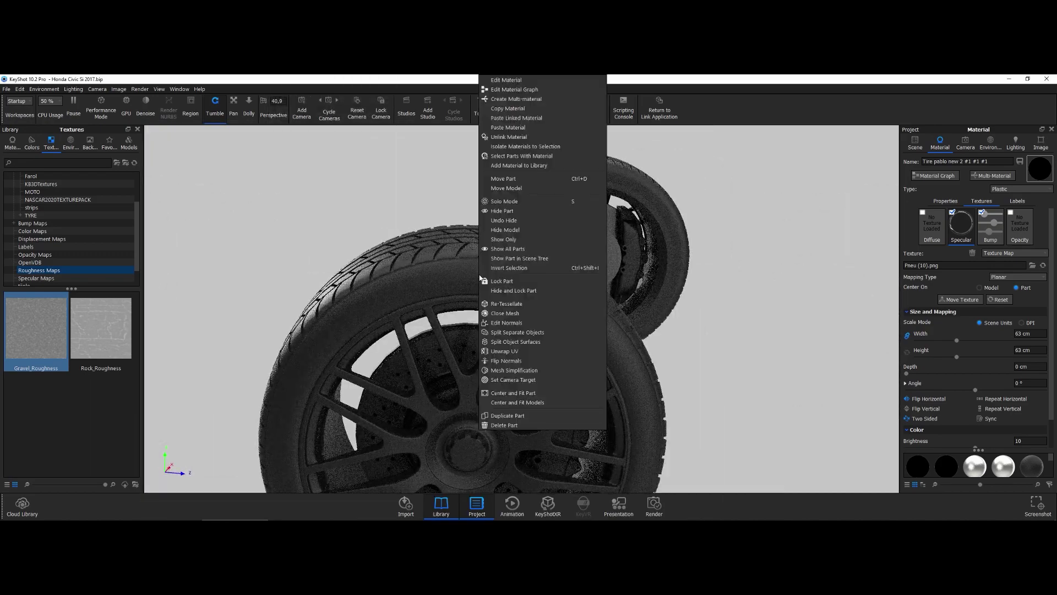
click(573, 304)
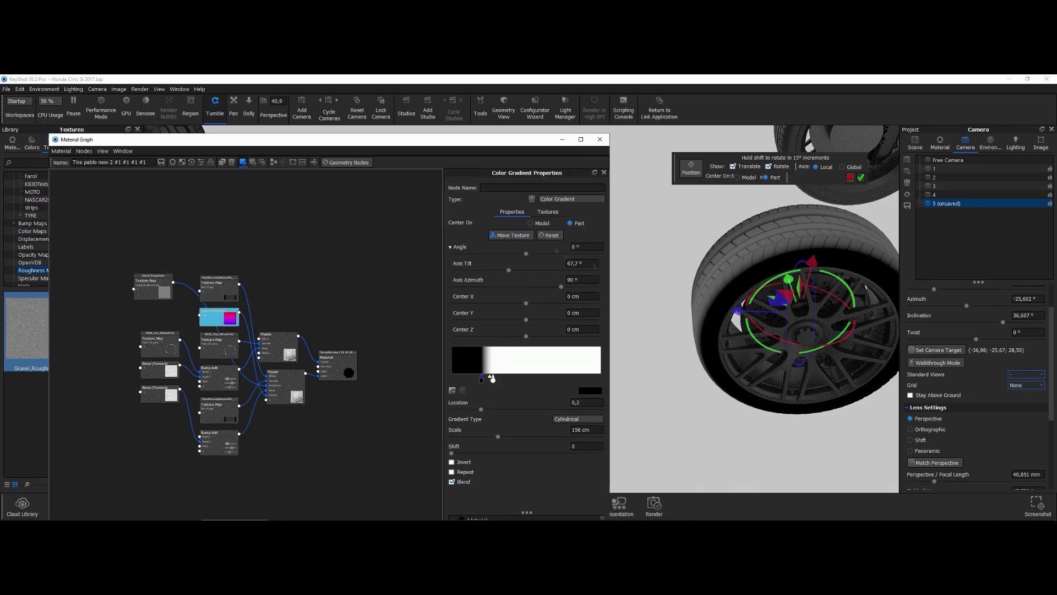
click(227, 298)
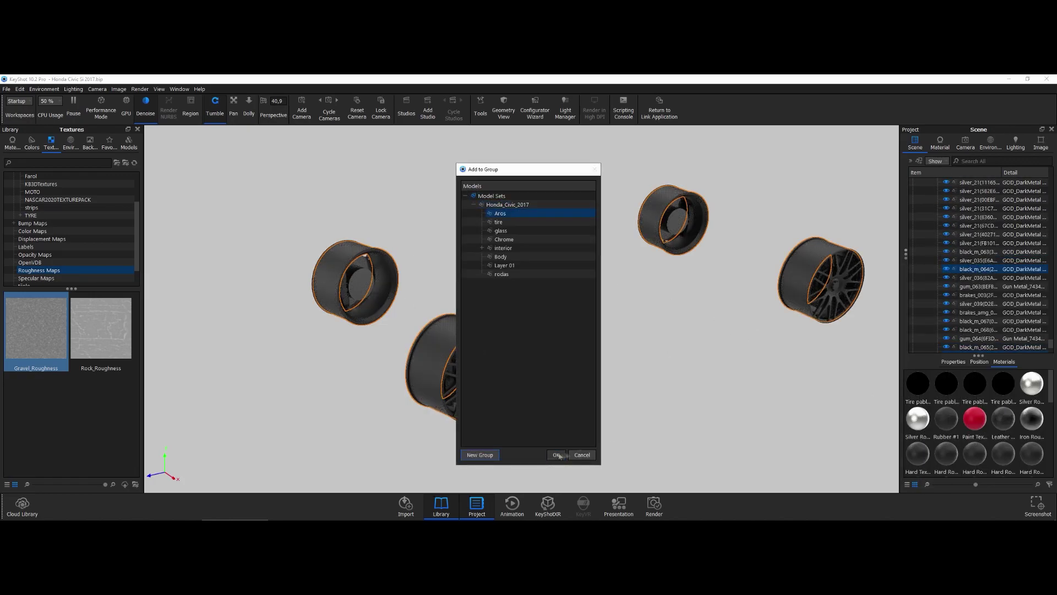
Put the selected rims into the Aros group and apply the Rim material to the whole group
click(557, 455)
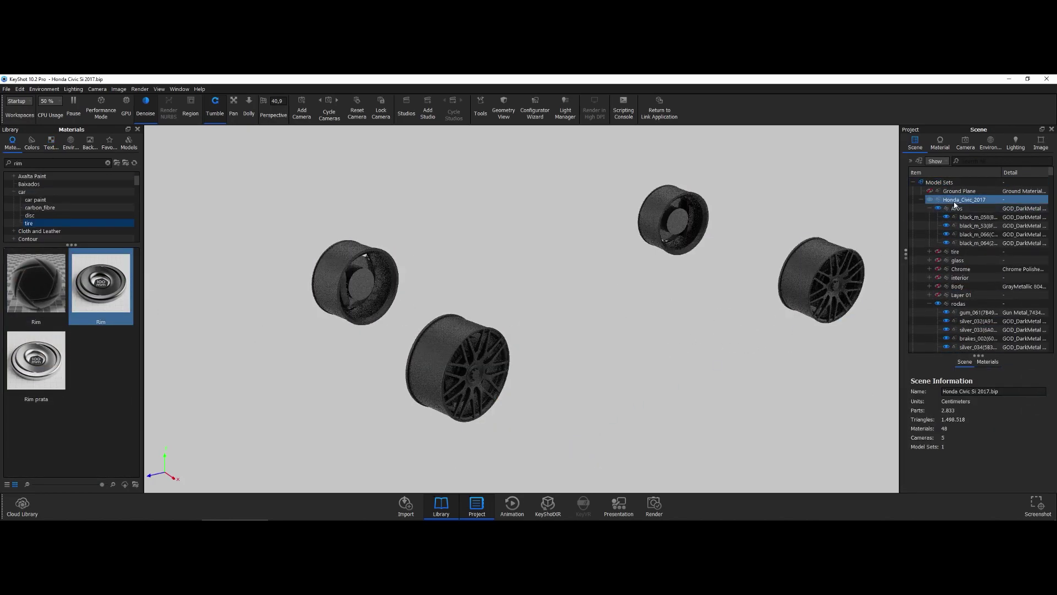
drag(100, 284, 960, 210)
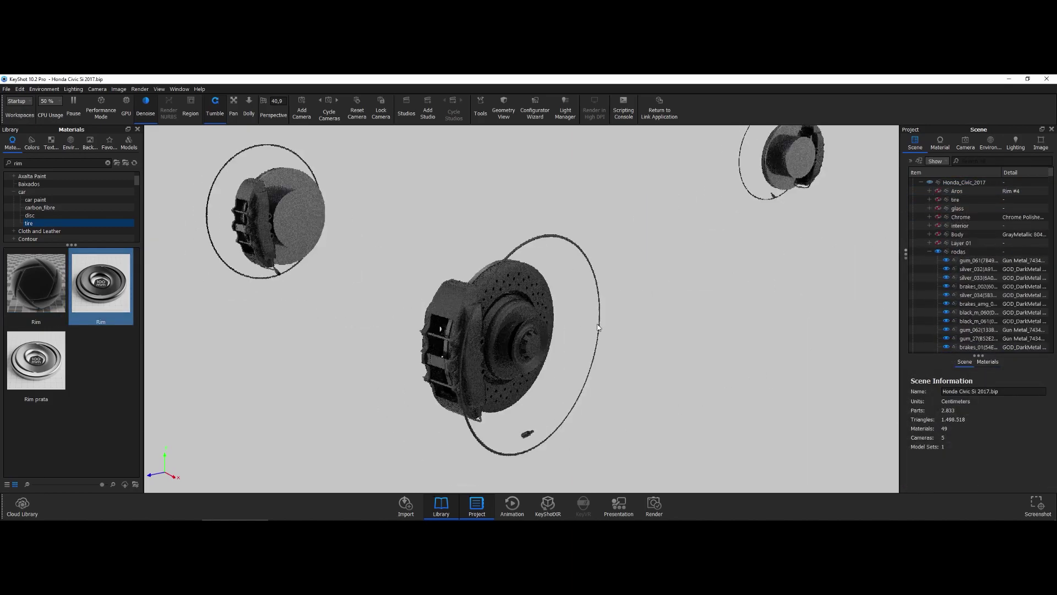
Select the outer rim rings and small center parts of the wheels in the geometry view and move them into the Aros group
click(504, 107)
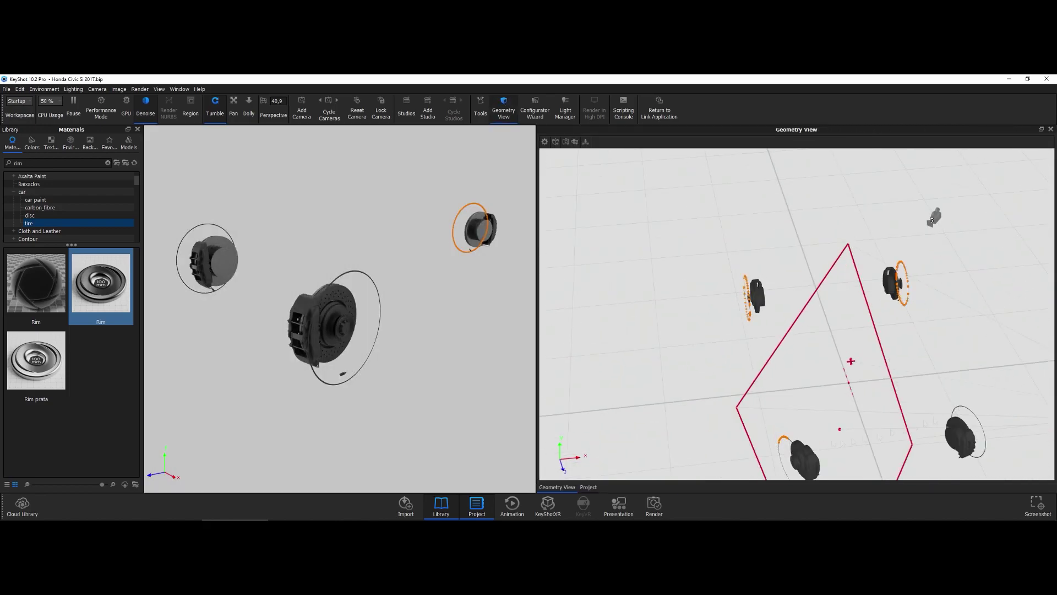
click(714, 275)
scroll(685, 264, up, 5)
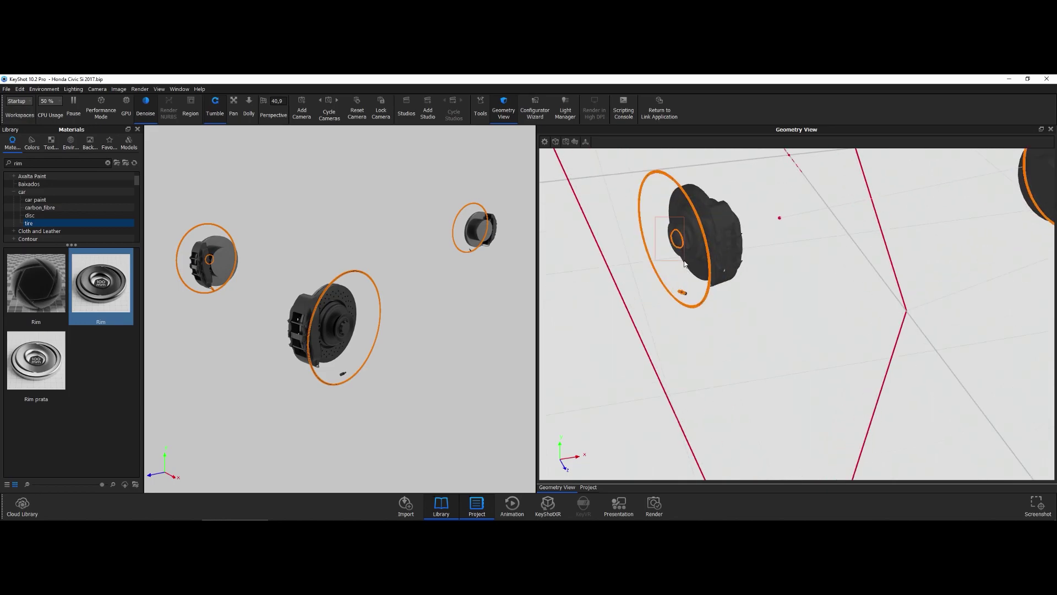
drag(682, 261, 634, 352)
key(o)
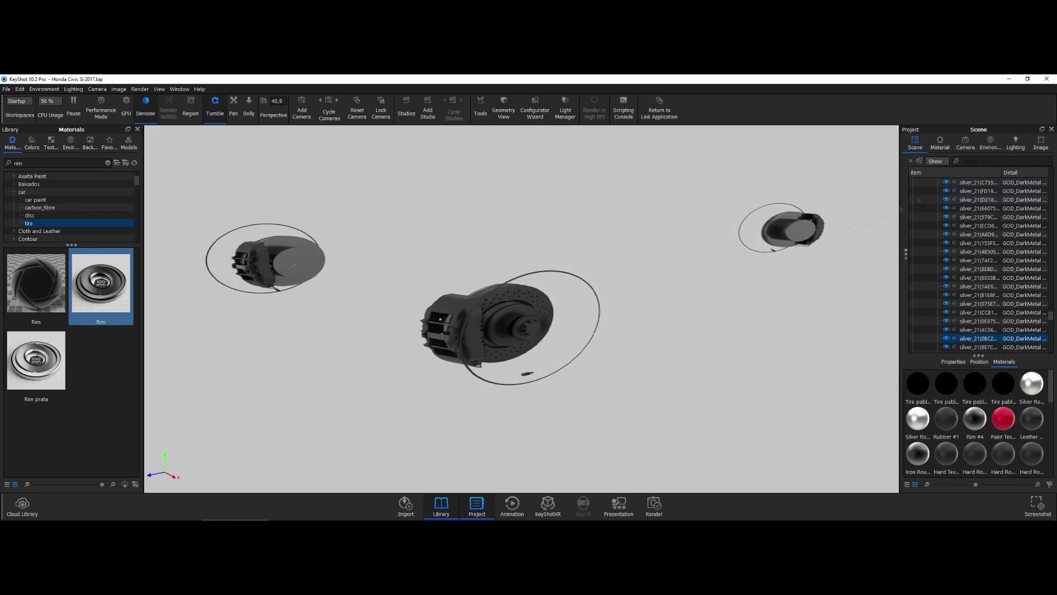
drag(760, 278, 580, 318)
double_click(539, 351)
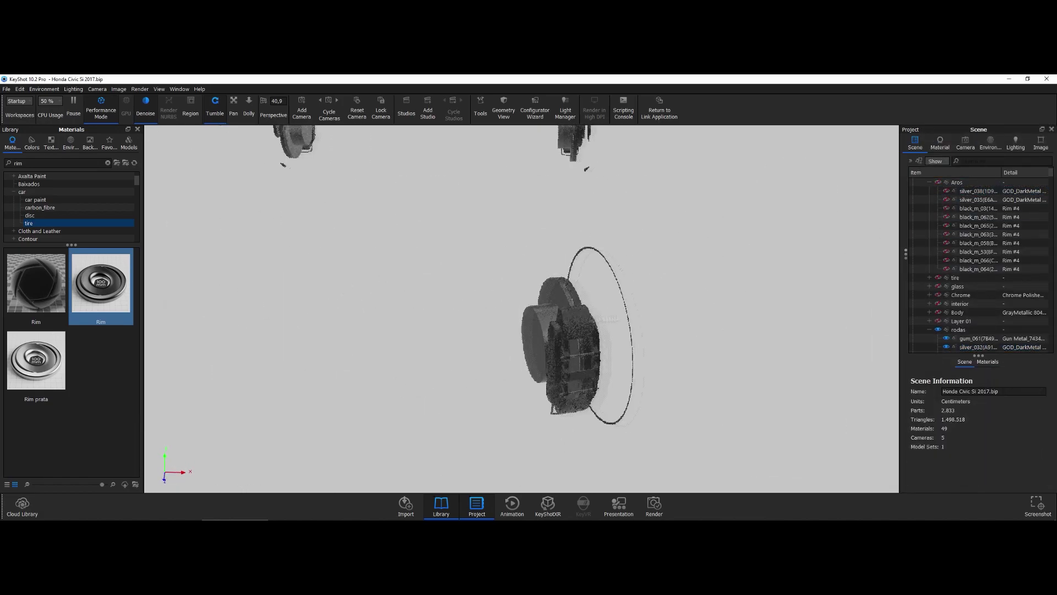
Apply the Carbon Ceramic material to the brake disc and position its T_CarbonCeramic_N_texture.png texture map on the part
click(945, 190)
drag(551, 309, 518, 331)
click(517, 332)
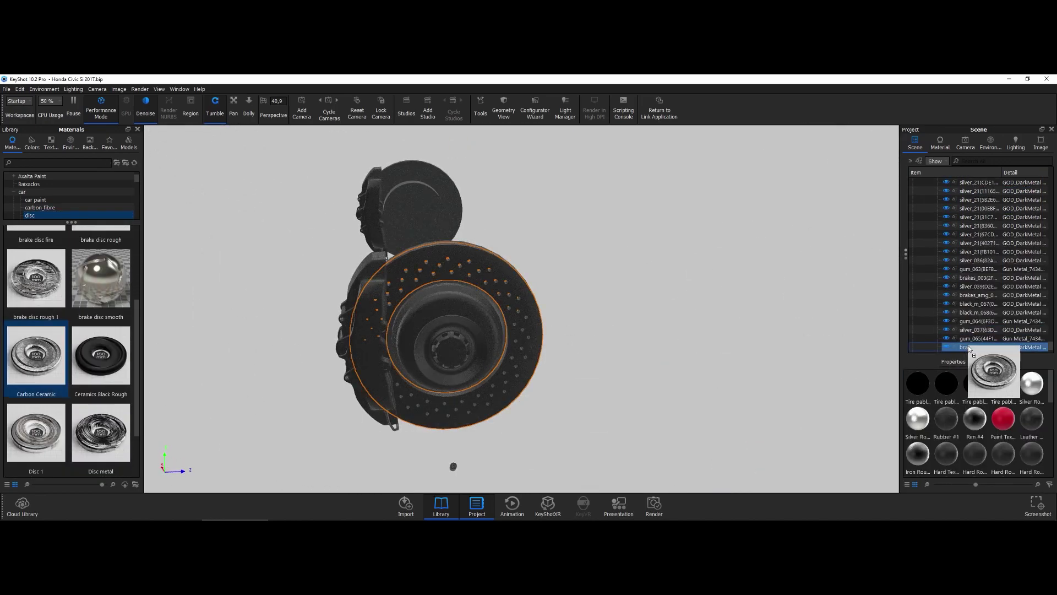
drag(969, 348, 971, 347)
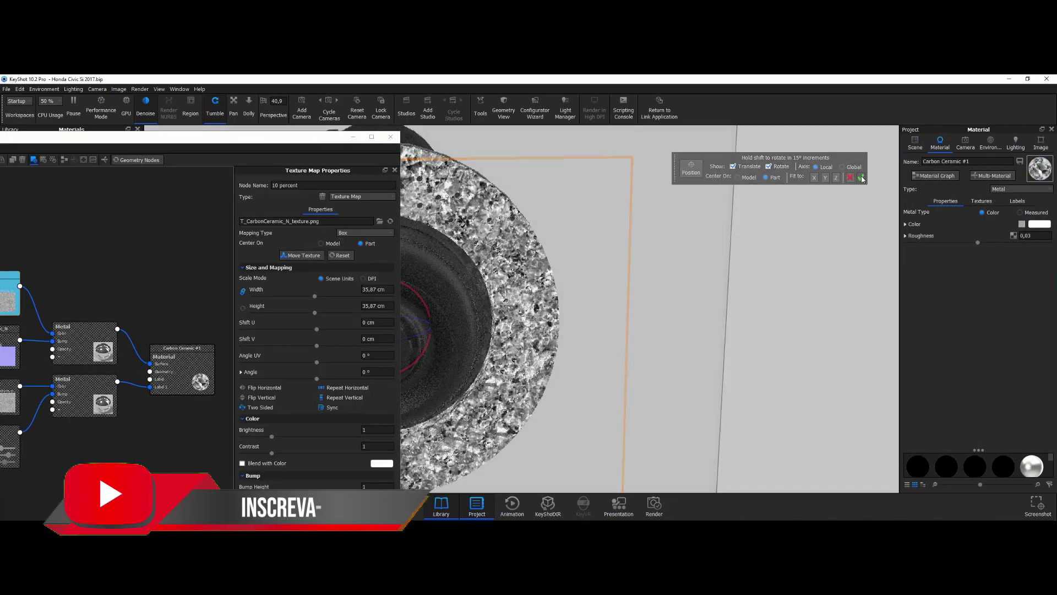
drag(276, 147, 217, 132)
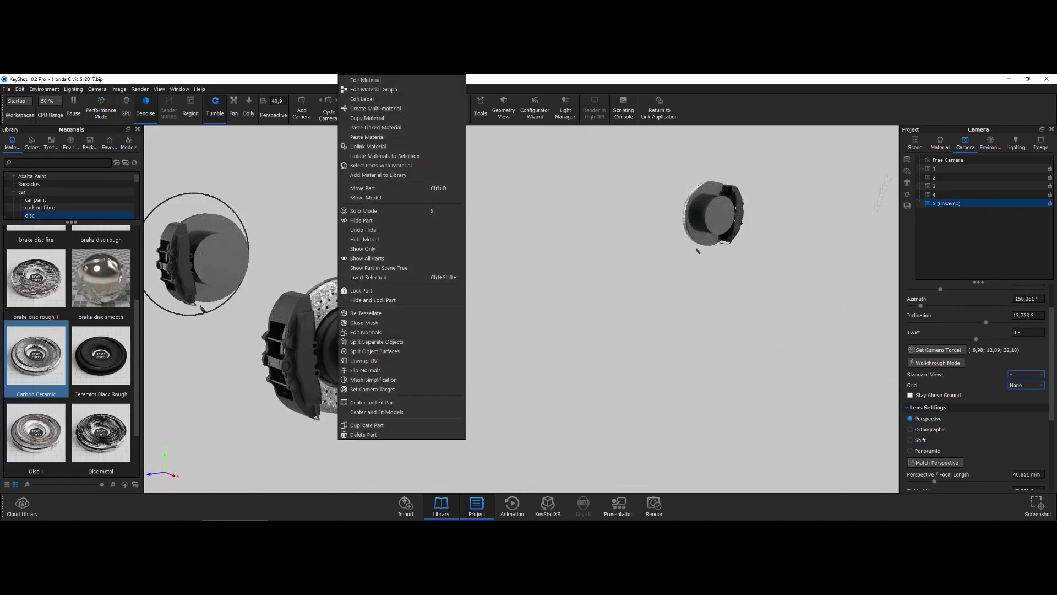
Search the scene for "brakes" and move all matching parts into a new group of their own
click(334, 292)
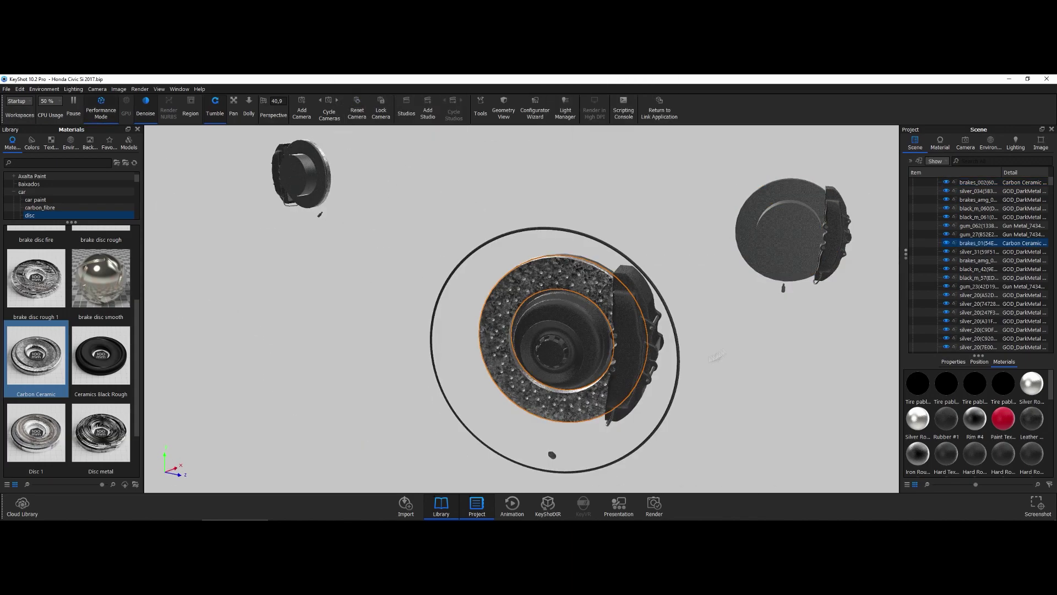
click(980, 161)
text(bra)
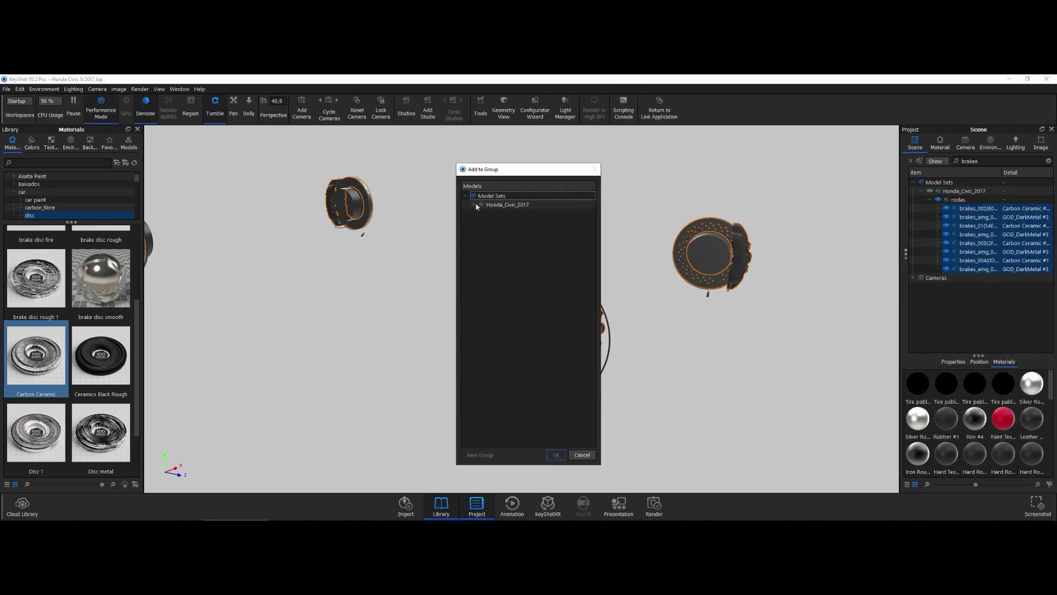
click(484, 439)
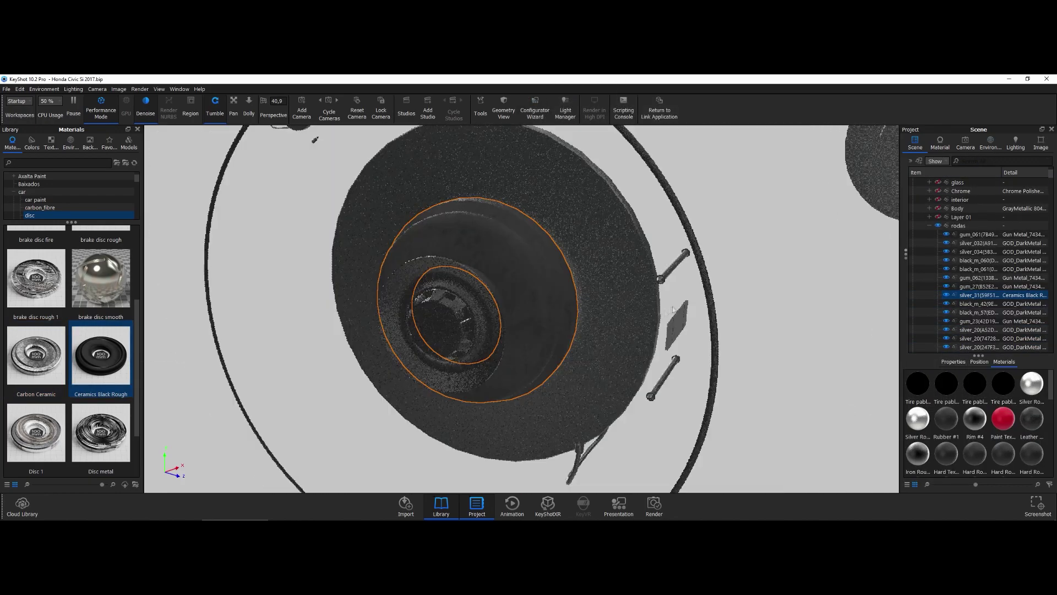
Apply GOD_DarkMetal from the Baixados materials to the wheel hub parts and Frosted stainless steel to the bent brake pipe
click(29, 184)
scroll(95, 429, down, 5)
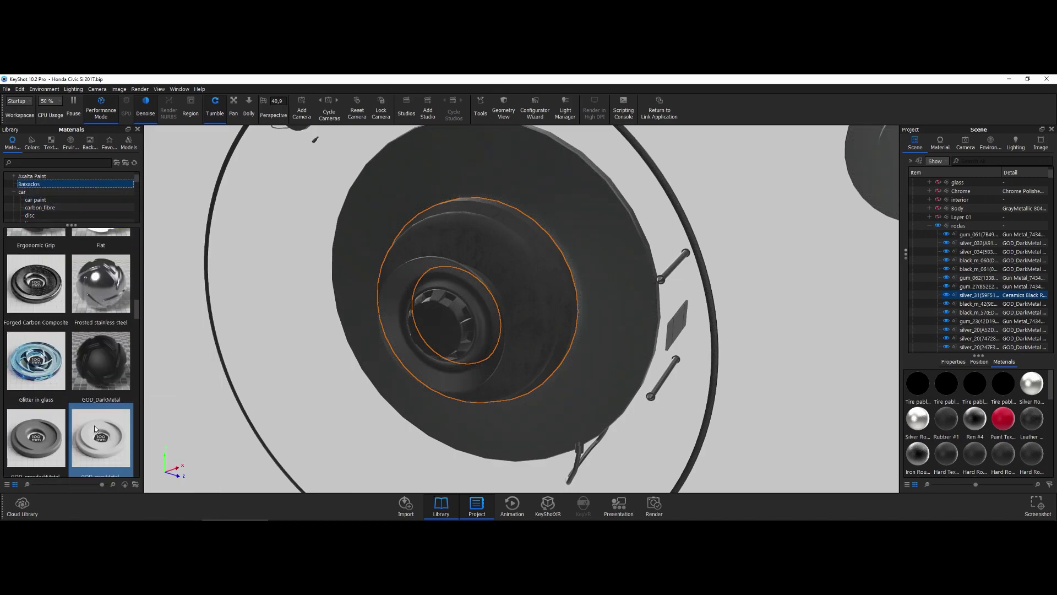
right_click(538, 294)
click(446, 343)
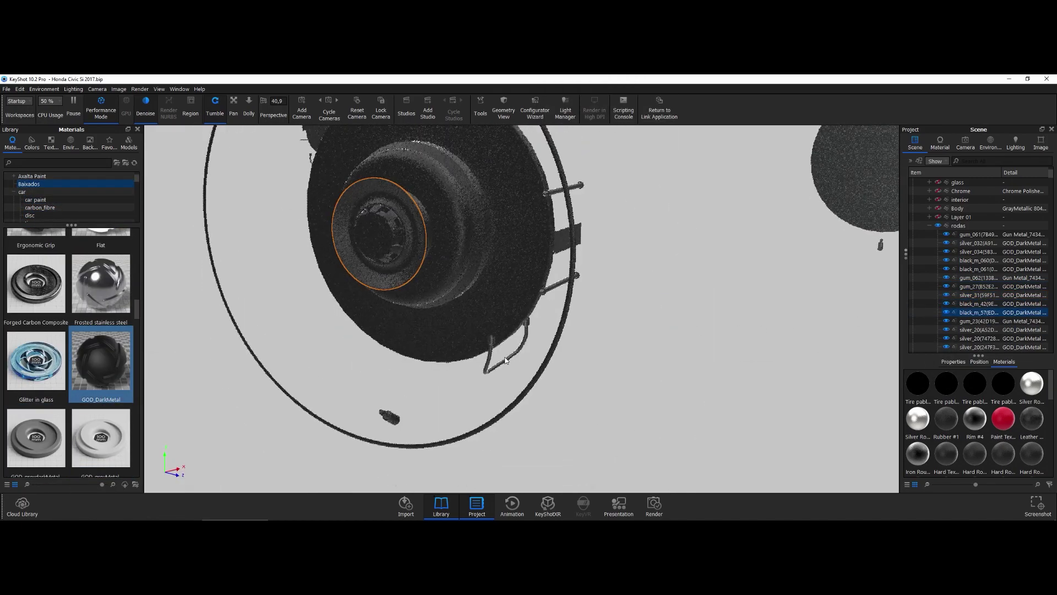
drag(101, 284, 507, 359)
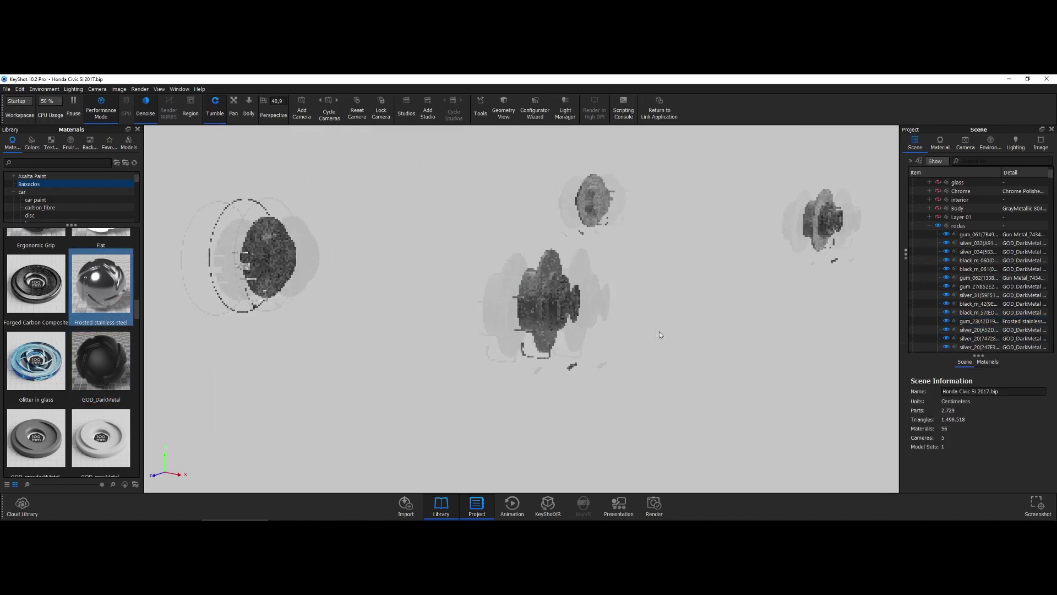
click(575, 305)
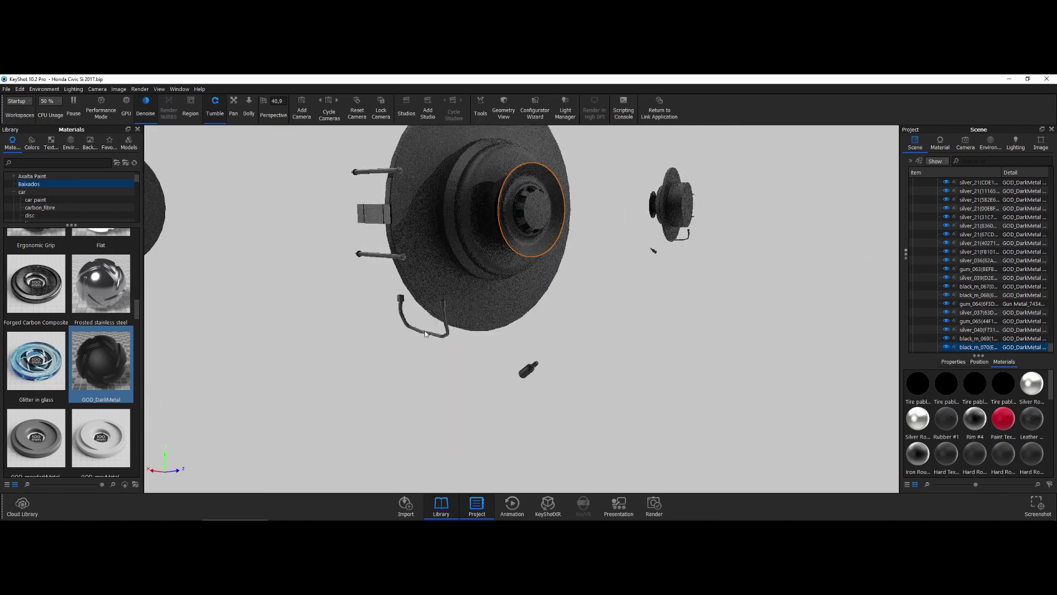
click(967, 347)
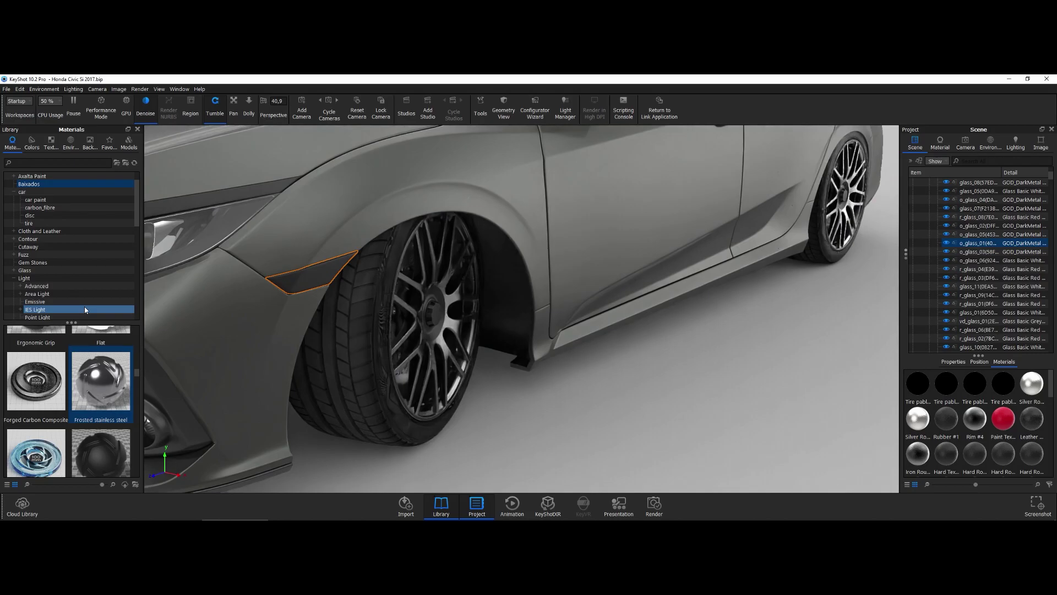
Apply Glass Basic Orange to the front fender's side marker lens and Lamborghini Orange to the reflector behind it
click(32, 279)
drag(36, 358, 309, 276)
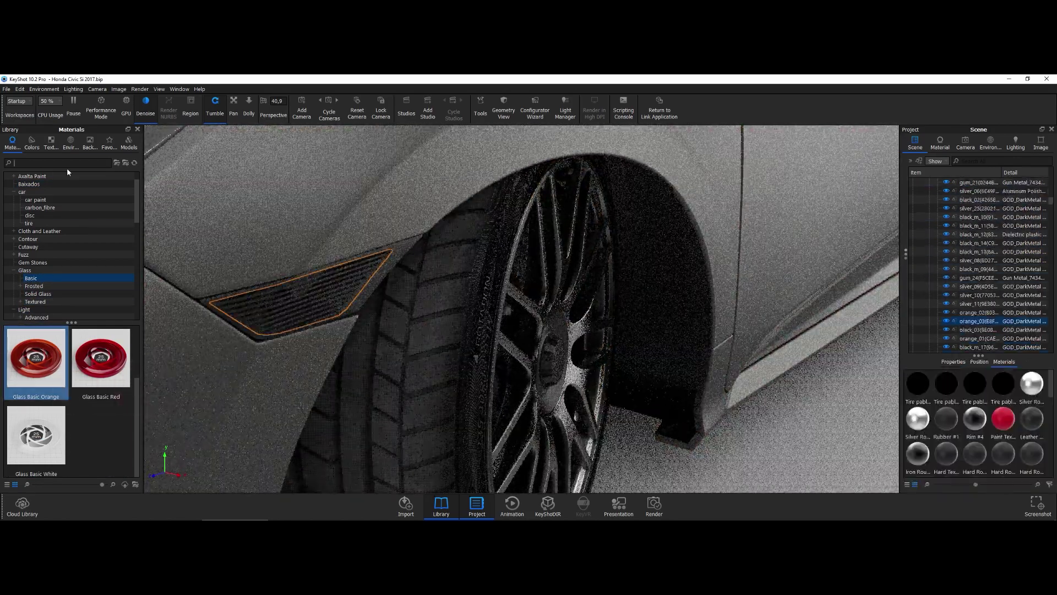
text(oran)
scroll(72, 419, down, 1)
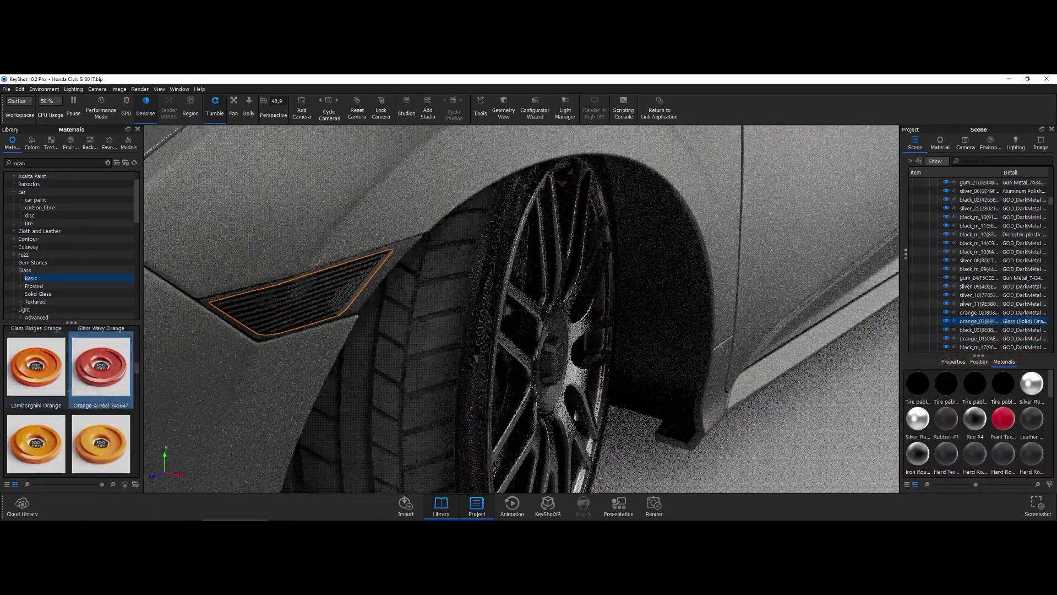
drag(35, 366, 345, 298)
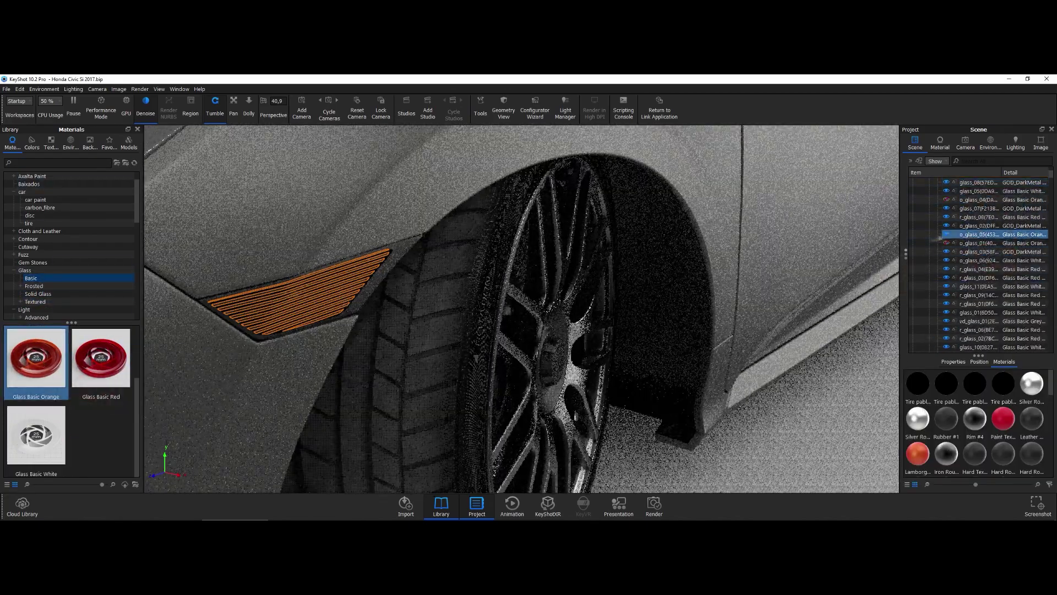
click(305, 311)
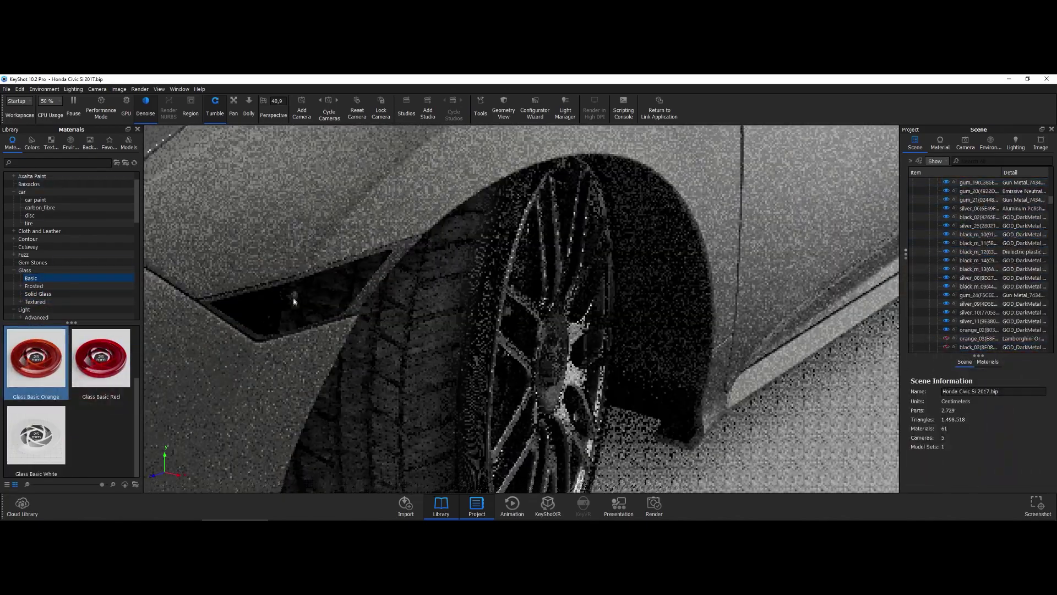
Apply Aluminum Polished to the exposed inner part behind the side marker light
scroll(424, 322, up, 5)
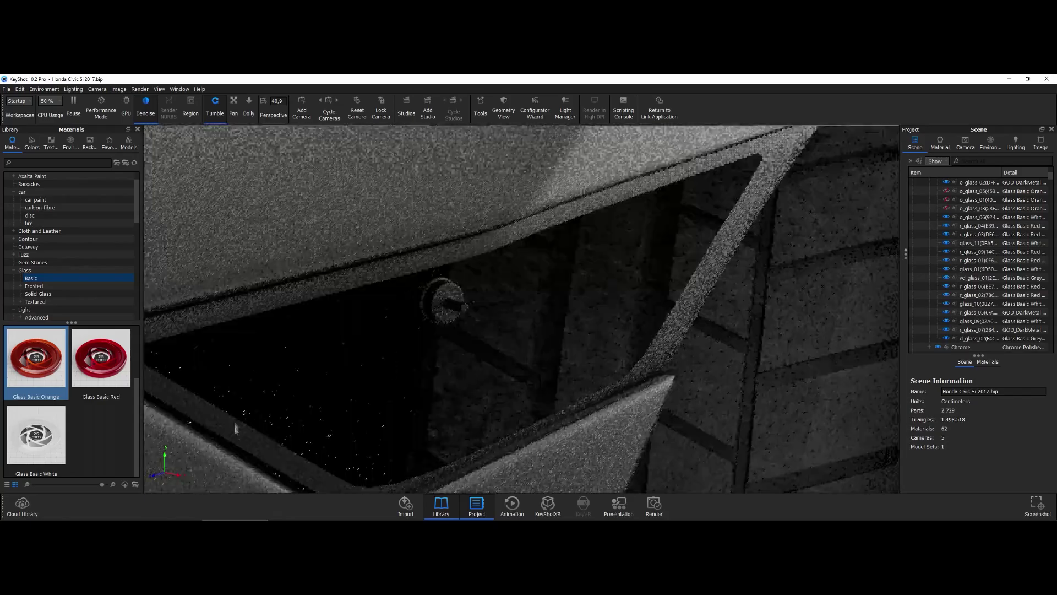
click(386, 265)
drag(551, 220, 551, 220)
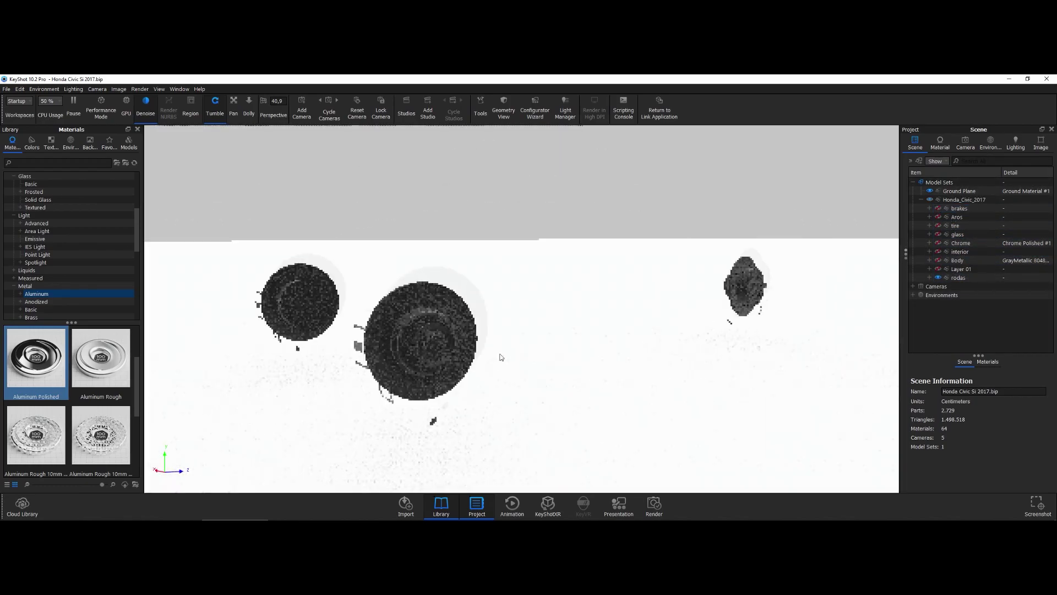
Apply Aluminum Rough to the wheel hub parts and the Rim #4 material to the center rings of the wheels
click(929, 278)
scroll(457, 350, up, 3)
right_click(461, 345)
key(Escape)
drag(101, 358, 677, 229)
right_click(408, 309)
click(440, 330)
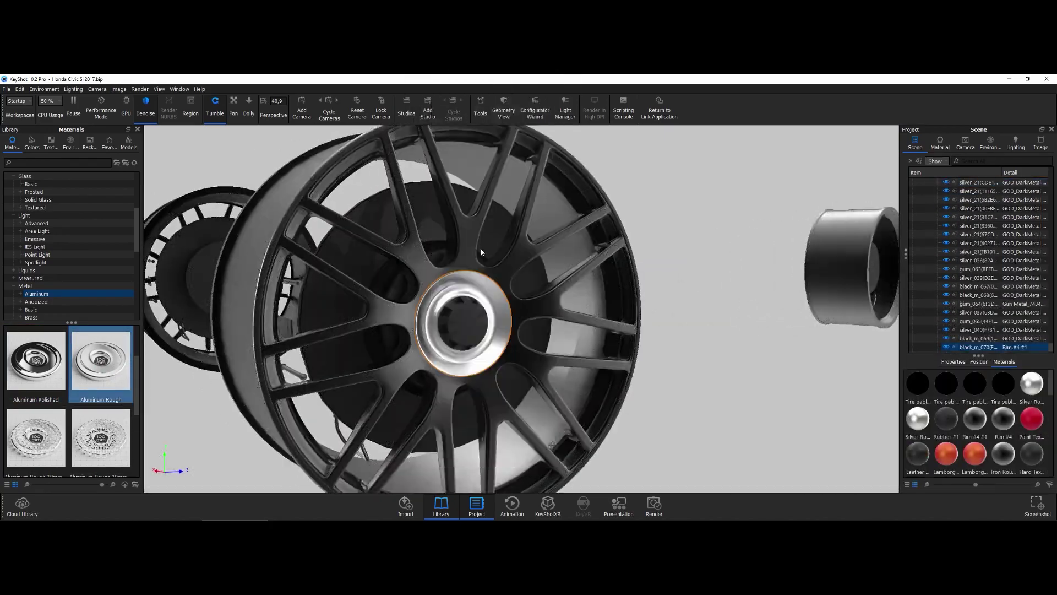
right_click(585, 358)
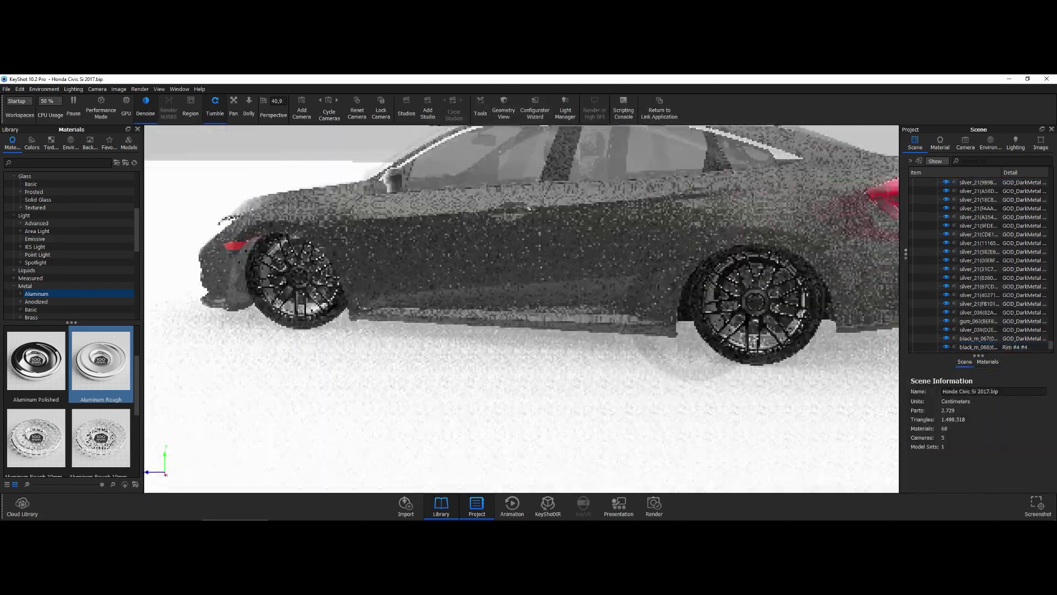
Switch the Default image style from Basic to Photographic
click(941, 172)
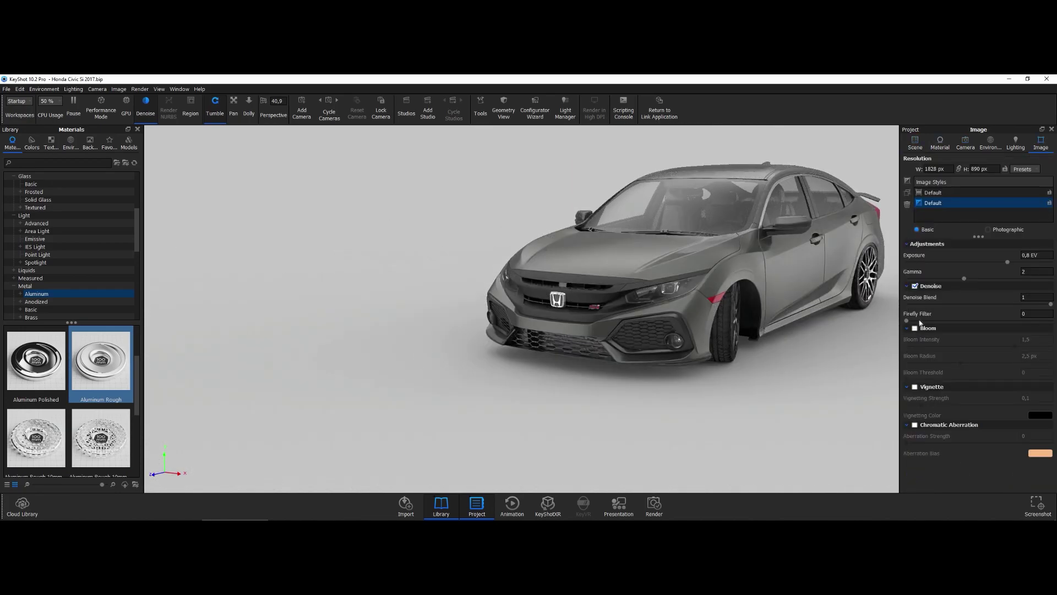
click(987, 230)
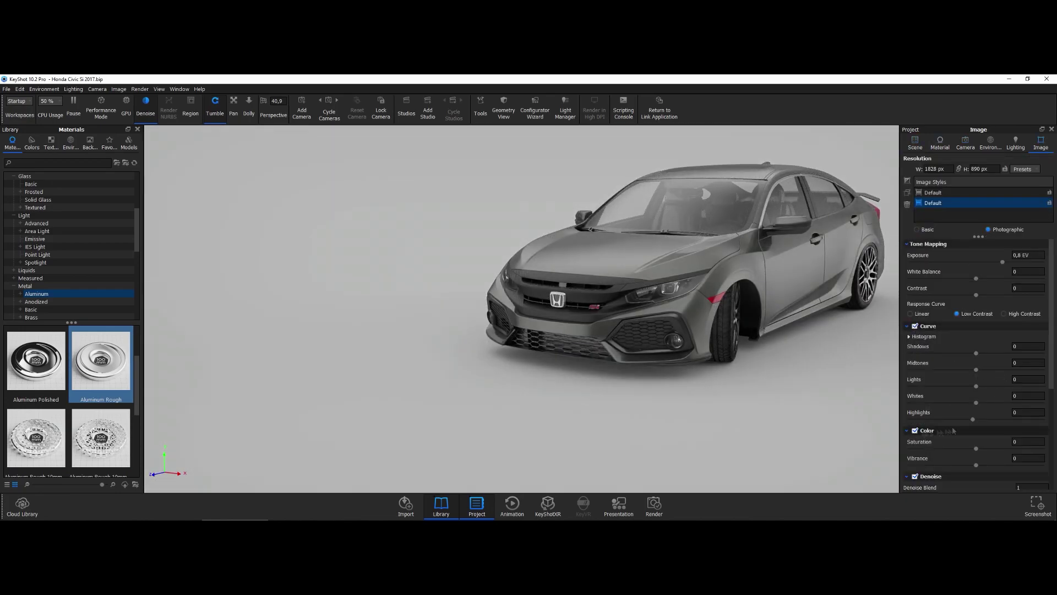
Light the scene with the abandoned_parking_16k environment at brightness 0.7, contrast 1.5, height -0.094 and rotation 292°
click(991, 144)
click(70, 143)
scroll(109, 405, down, 5)
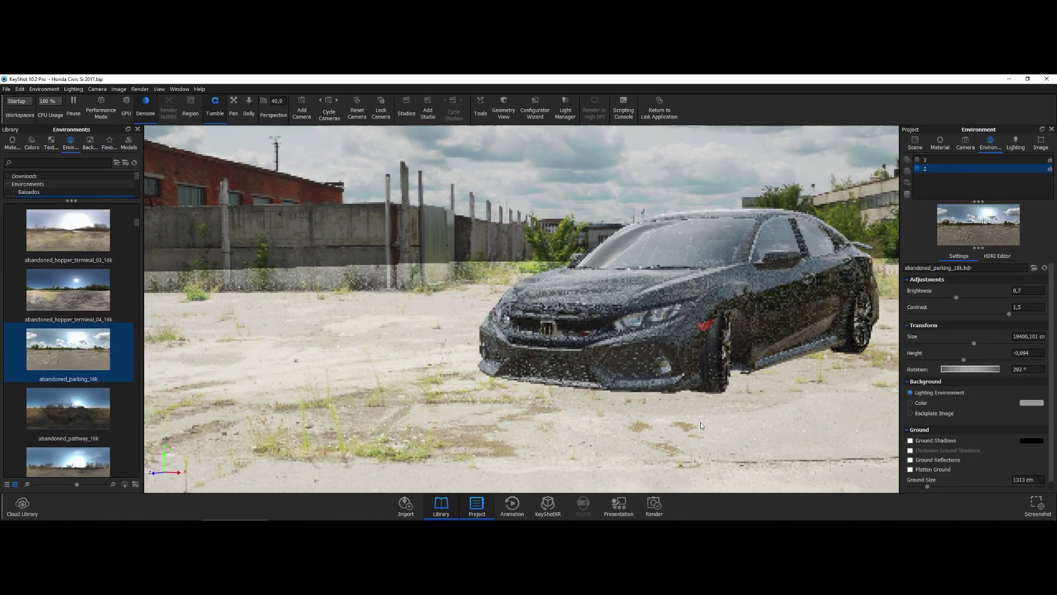
Frame the car's front three-quarter view with camera 2 and a Thirds composition grid
click(966, 143)
drag(679, 331, 698, 347)
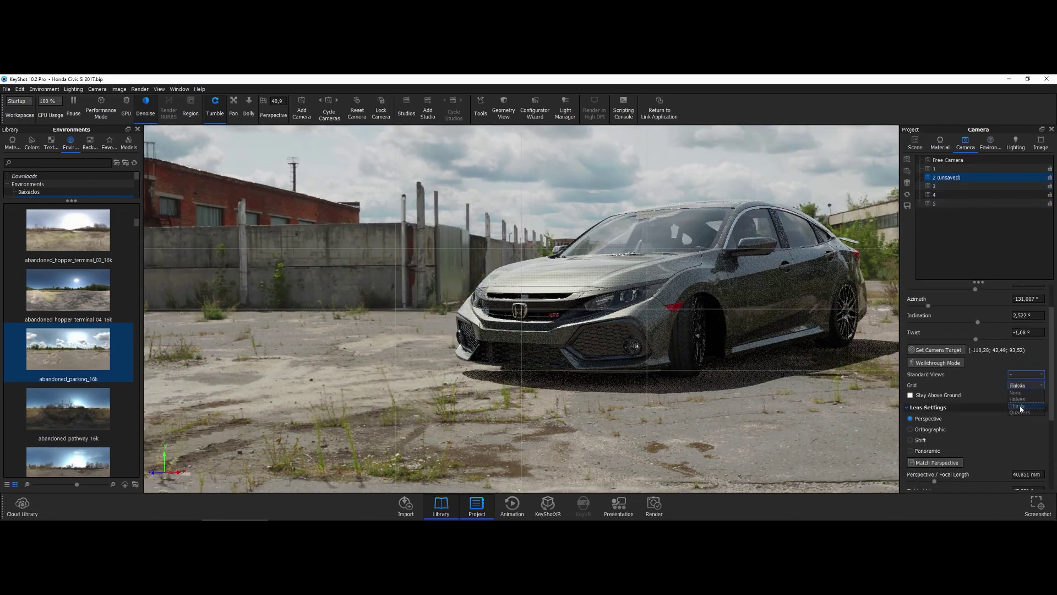
mouse_move(699, 350)
mouse_down()
mouse_move(701, 364)
mouse_move(707, 357)
mouse_up()
Open the move tool for the whole Honda_Civic_2017 model and accept its placement in the parking lot
right_click(706, 359)
click(732, 386)
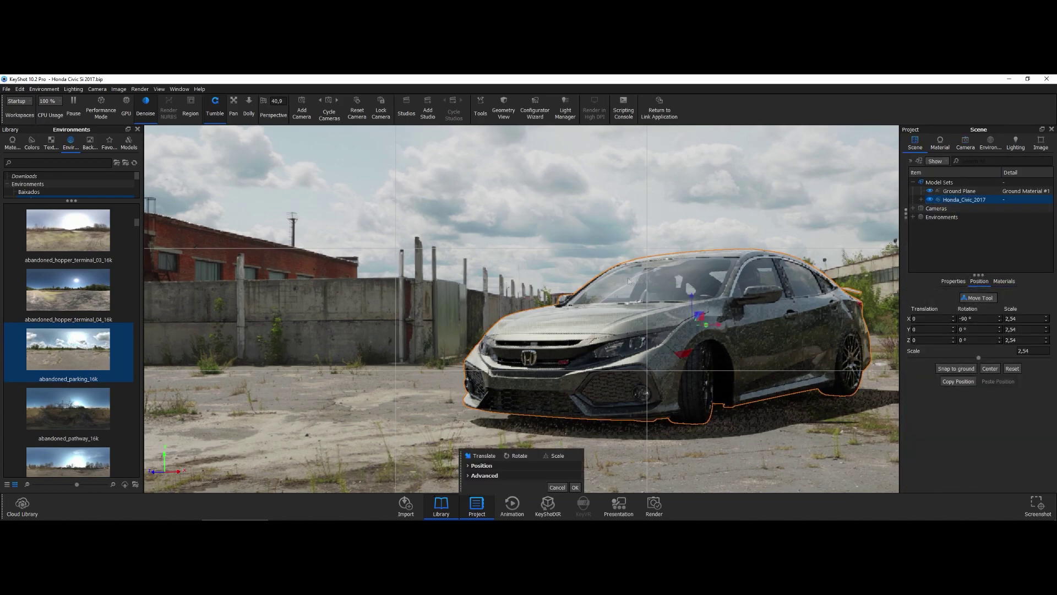
click(575, 485)
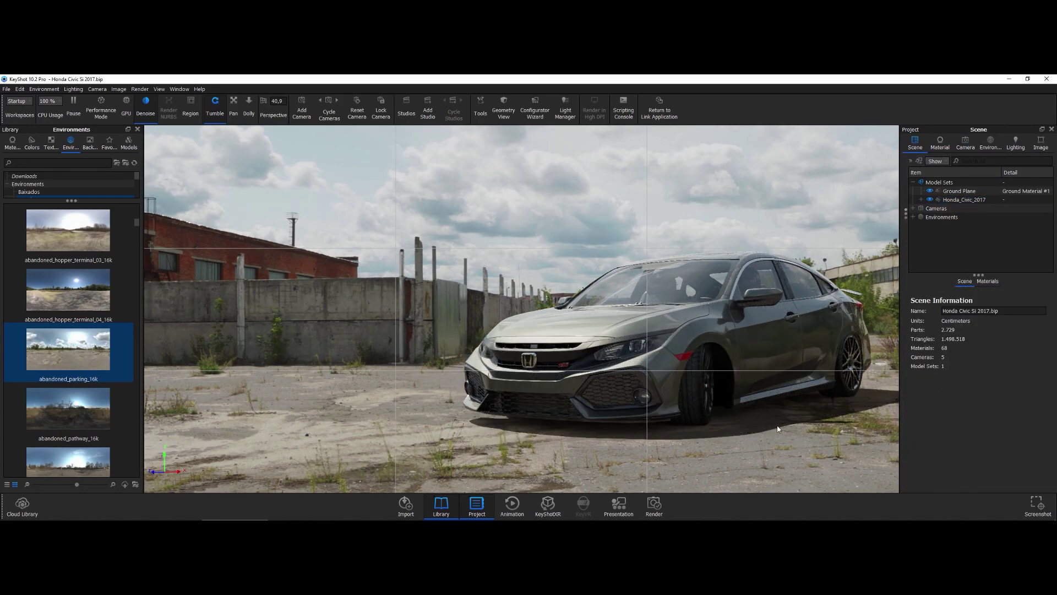
Grade the image at 0.8 EV exposure with shadows -0.406, midtones -0.25, lights -0.394, whites 0.032, highlights 1.1 and saturation 0.1
key(i)
drag(976, 369, 979, 402)
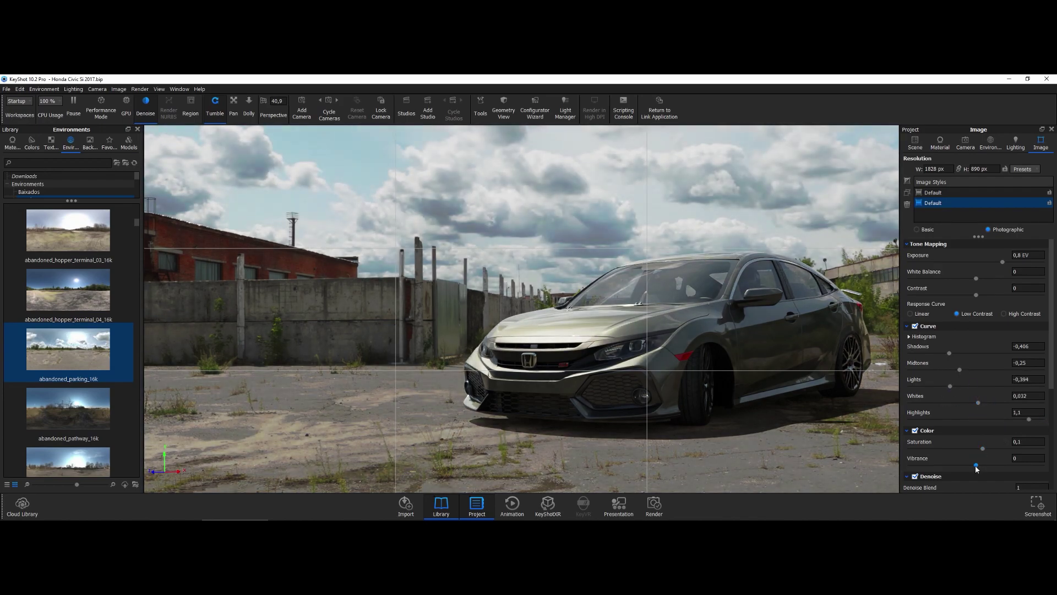
Turn off the composition grid, switch to camera 1 and rotate the abandoned_parking_16k environment to 342.5°
key(c)
click(1026, 386)
click(935, 171)
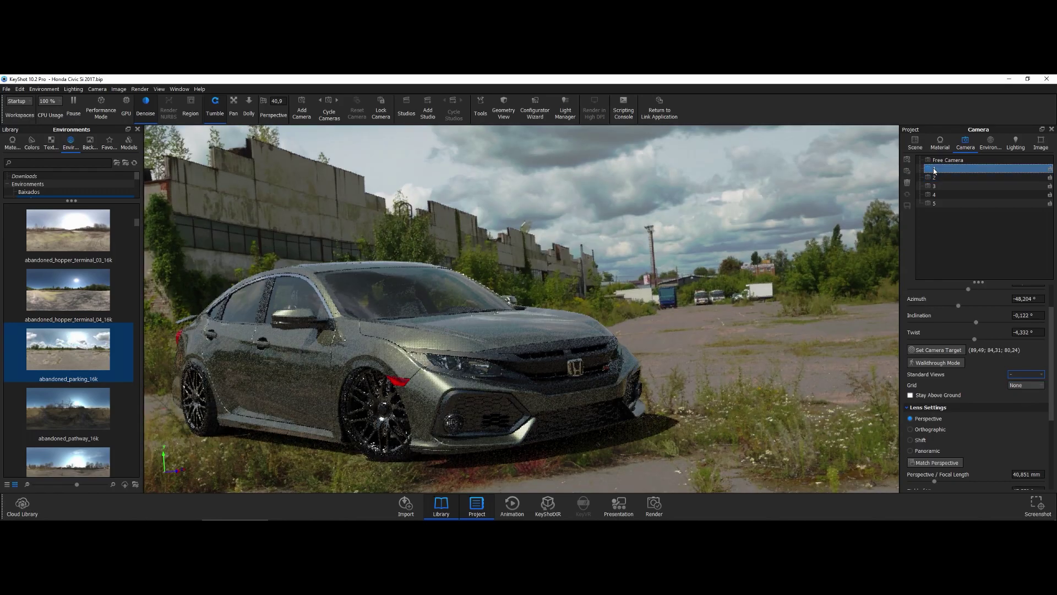
key(e)
drag(970, 369, 993, 373)
Recolour the glass of the red side marker beside the front wheel arch to a pale greyish tone
scroll(669, 387, up, 10)
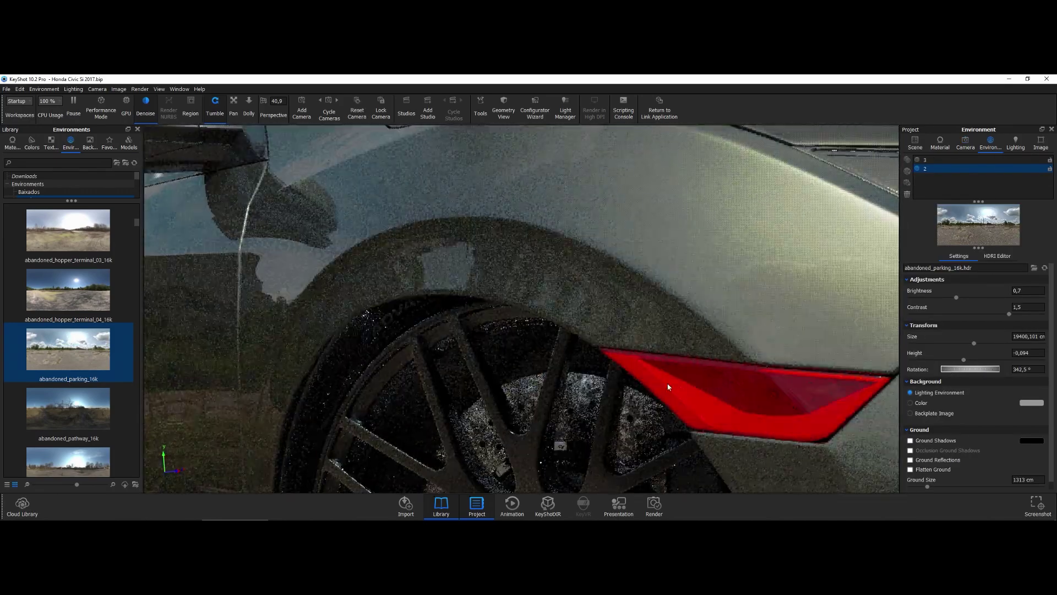
double_click(668, 387)
click(980, 201)
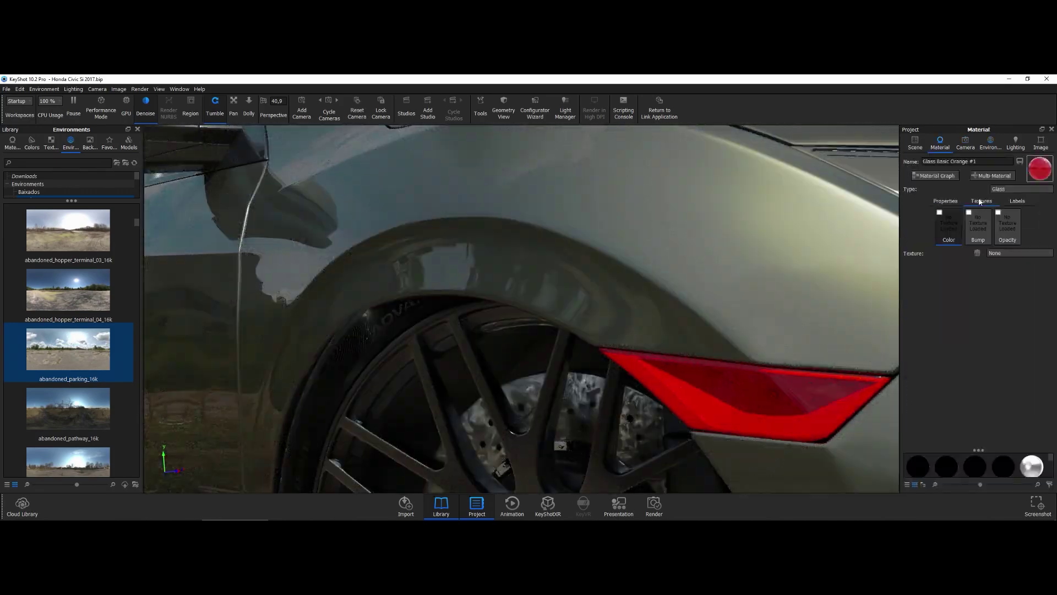
click(950, 369)
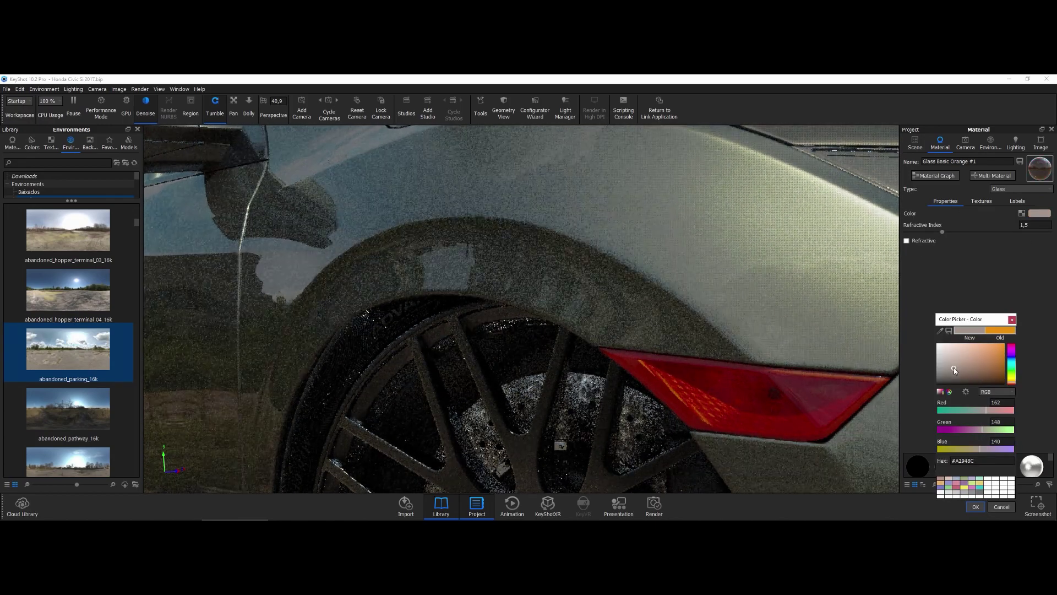
click(975, 507)
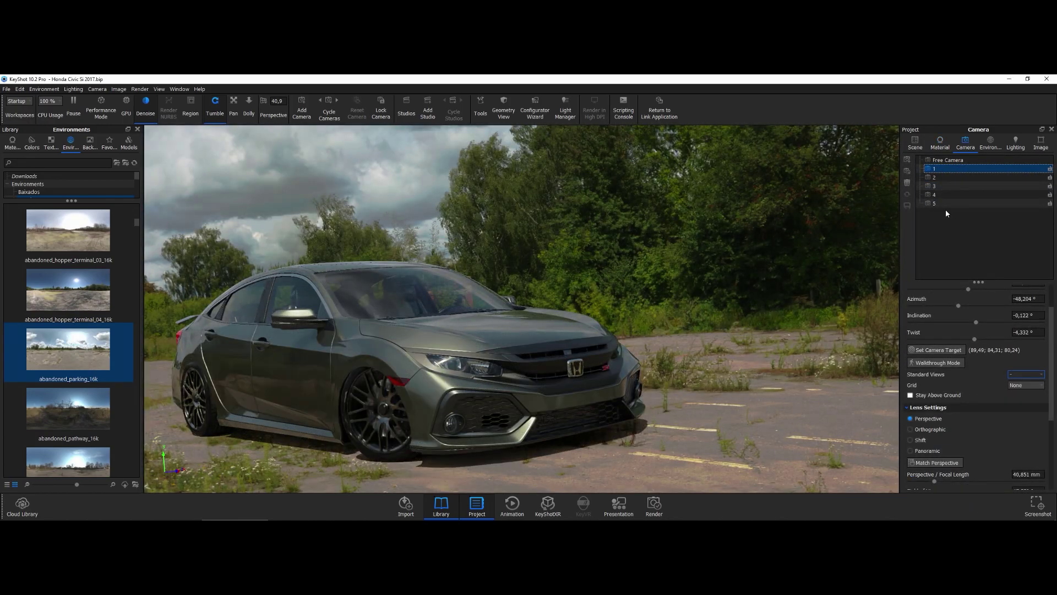
Apply the yellow_field_16k environment and reframe camera 1 with a Thirds grid, azimuth -59.76°, inclination -6° and twist 1.08°
scroll(68, 452, down, 20)
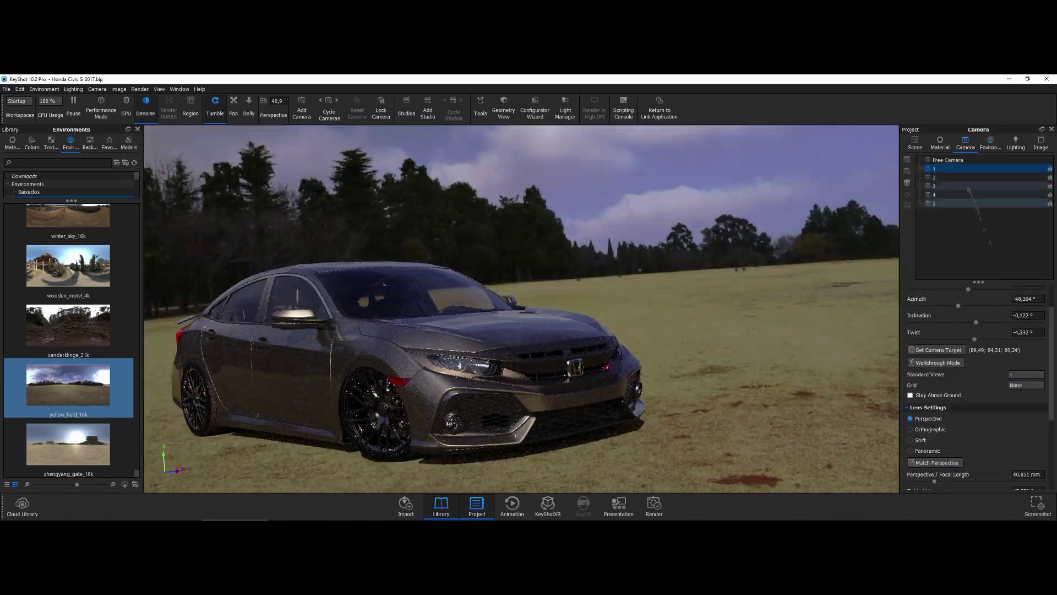
drag(975, 334, 976, 338)
drag(612, 331, 694, 415)
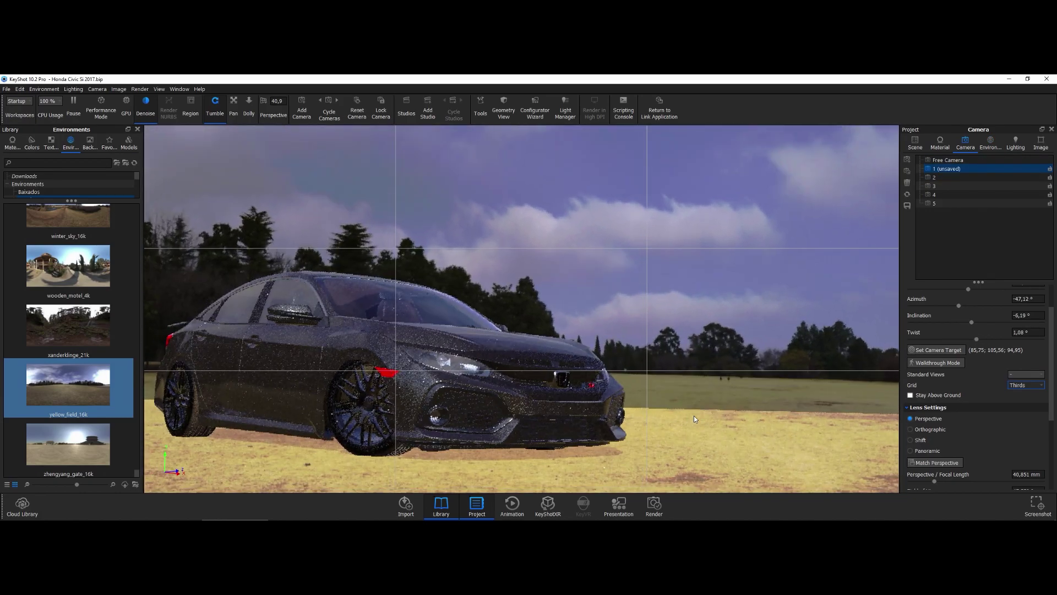
drag(957, 308, 974, 318)
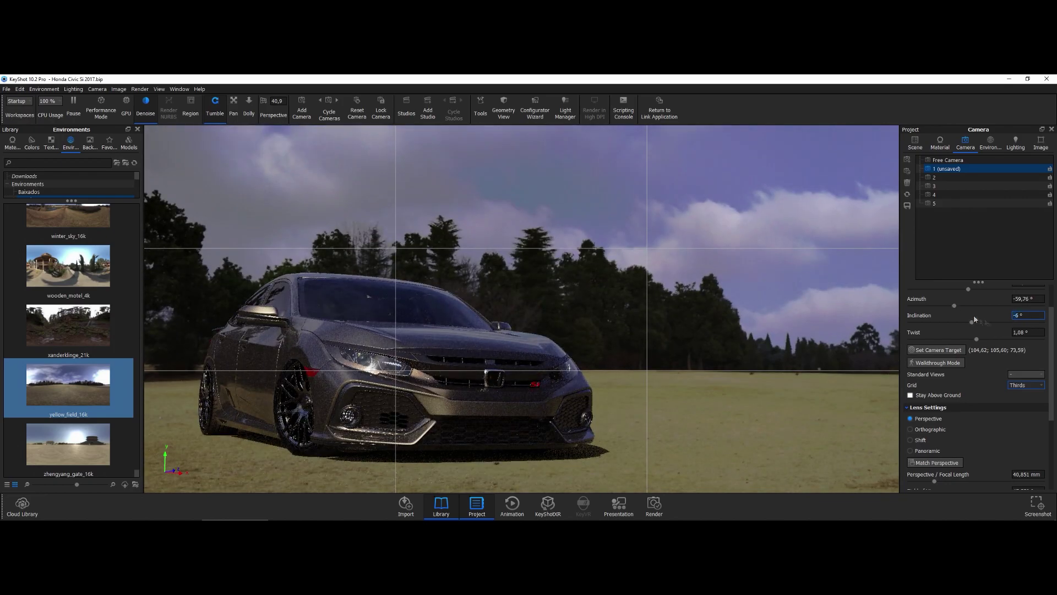
Grade the image with exposure 1.35 EV, white balance 0.08, contrast 0.15, shadows -0.2, midtones -0.5, lights -0.55, highlights 1.25 and saturation 0.3
click(1041, 142)
drag(976, 262, 1021, 263)
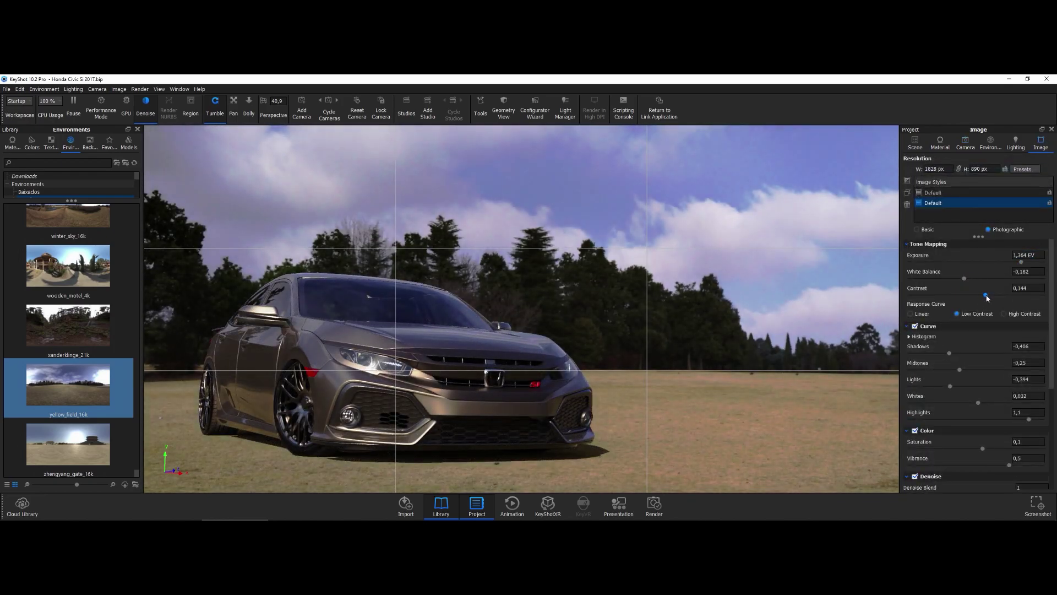
drag(957, 369, 943, 385)
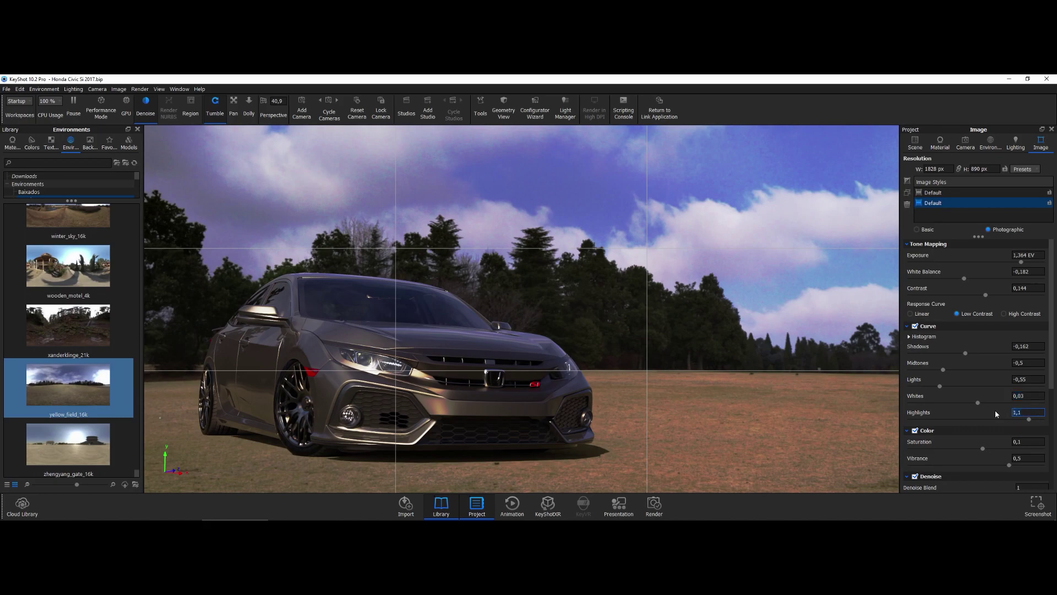
click(995, 448)
drag(964, 274, 988, 279)
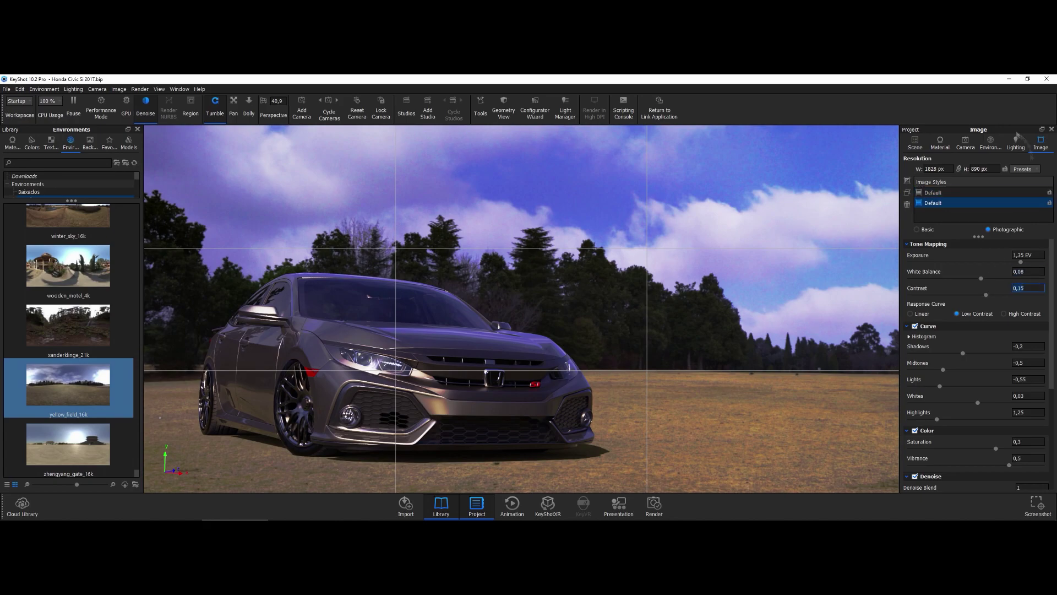
Switch to camera 2 and set the image saturation to 0.7 and the contrast to 0
click(965, 143)
click(936, 177)
click(1041, 143)
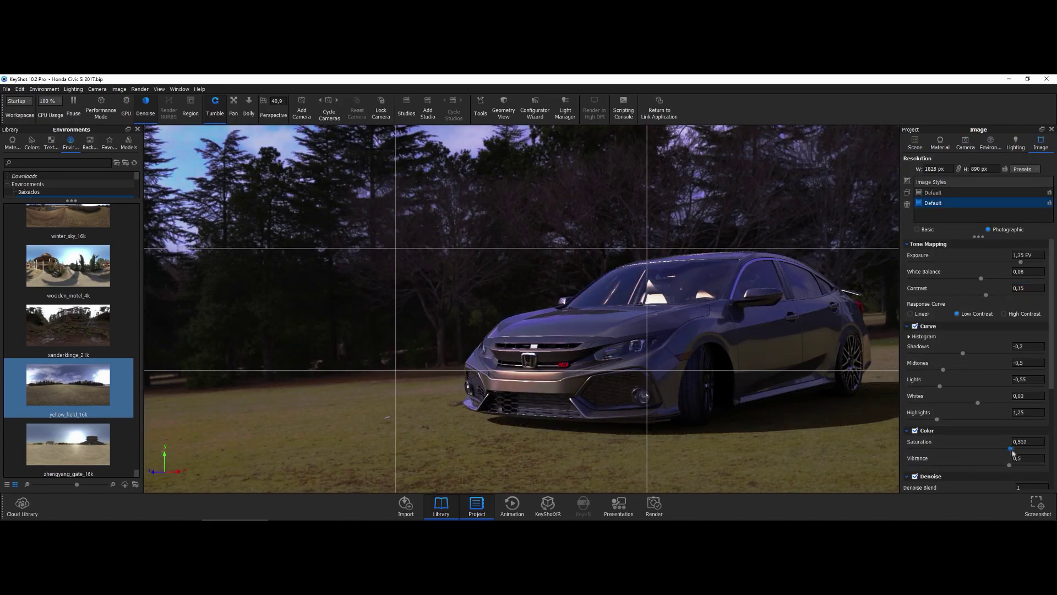
scroll(980, 454, down, 1)
scroll(996, 290, down, 1)
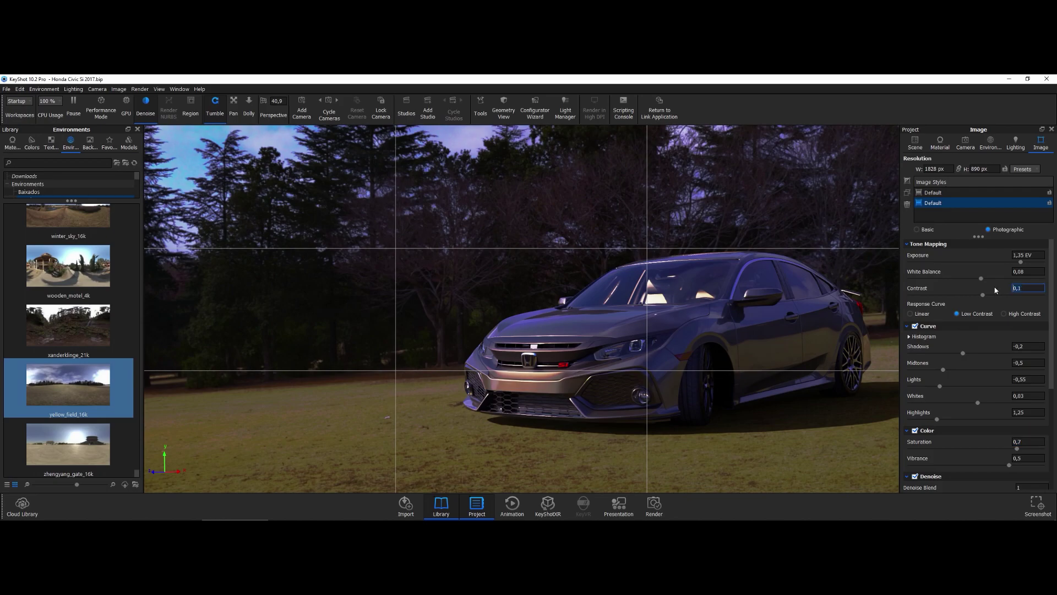
Find a red finish in the car paint library and apply the RedPearl paint to the car body
click(12, 142)
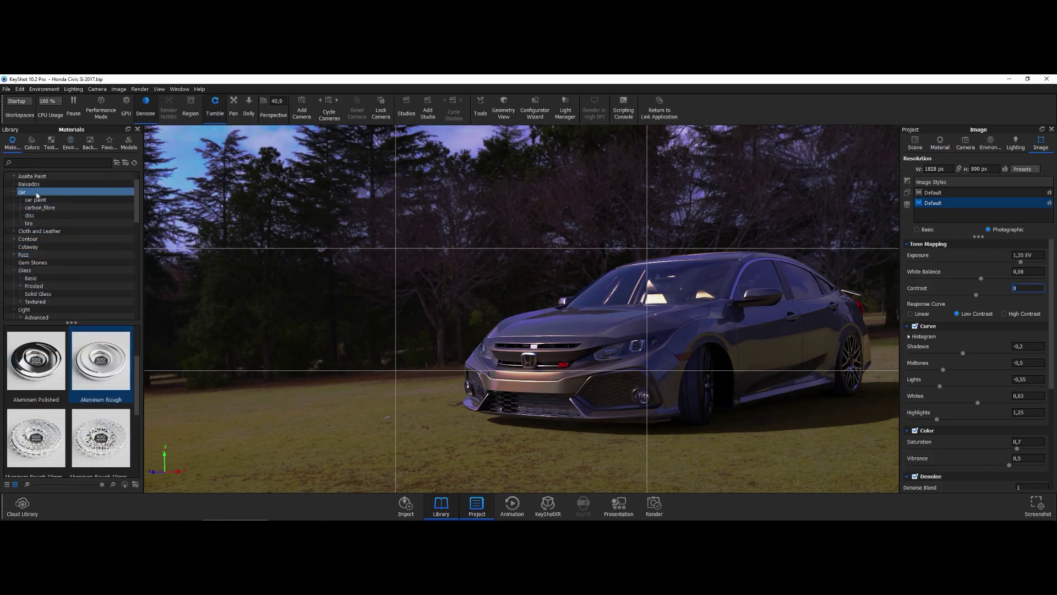
drag(35, 339, 663, 368)
scroll(113, 352, down, 3)
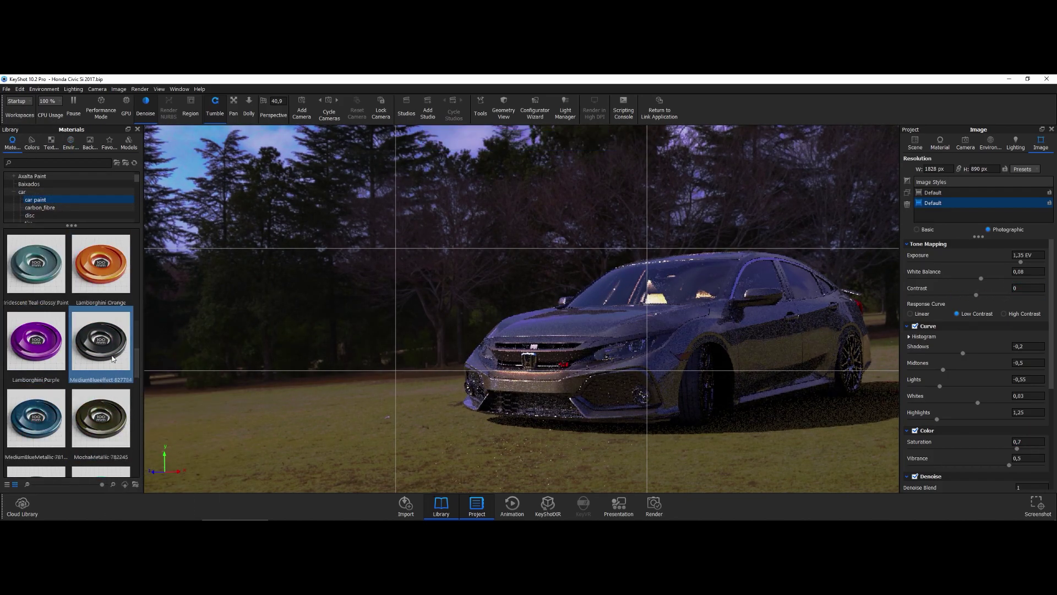
scroll(100, 353, down, 3)
drag(101, 340, 578, 343)
Apply the black bypass material from the Baixados library to the grille, front bumper trim, fog light surrounds and rear bumper mesh
click(965, 143)
scroll(600, 422, up, 5)
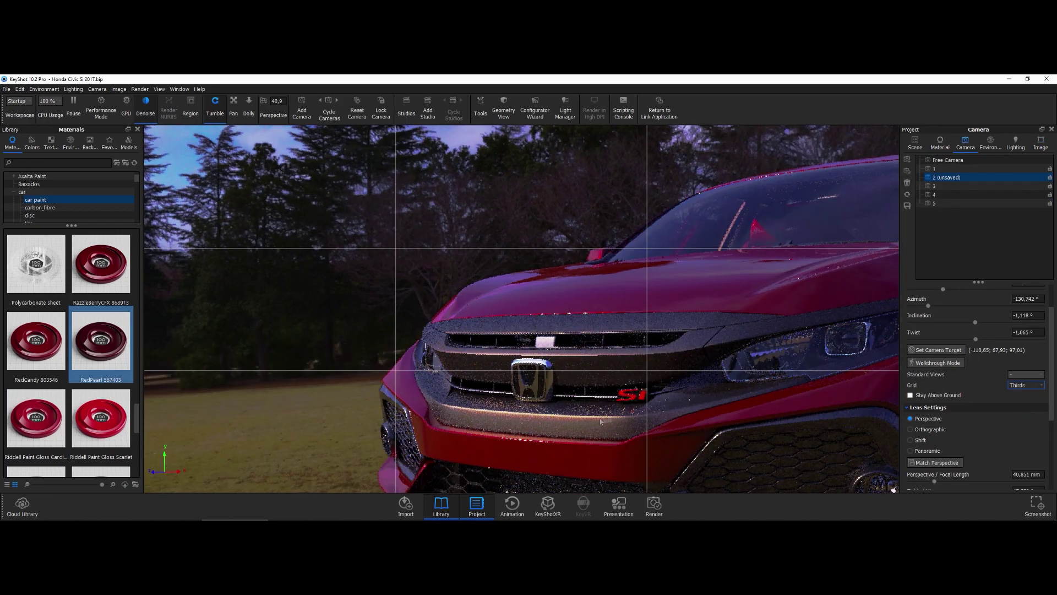
click(28, 184)
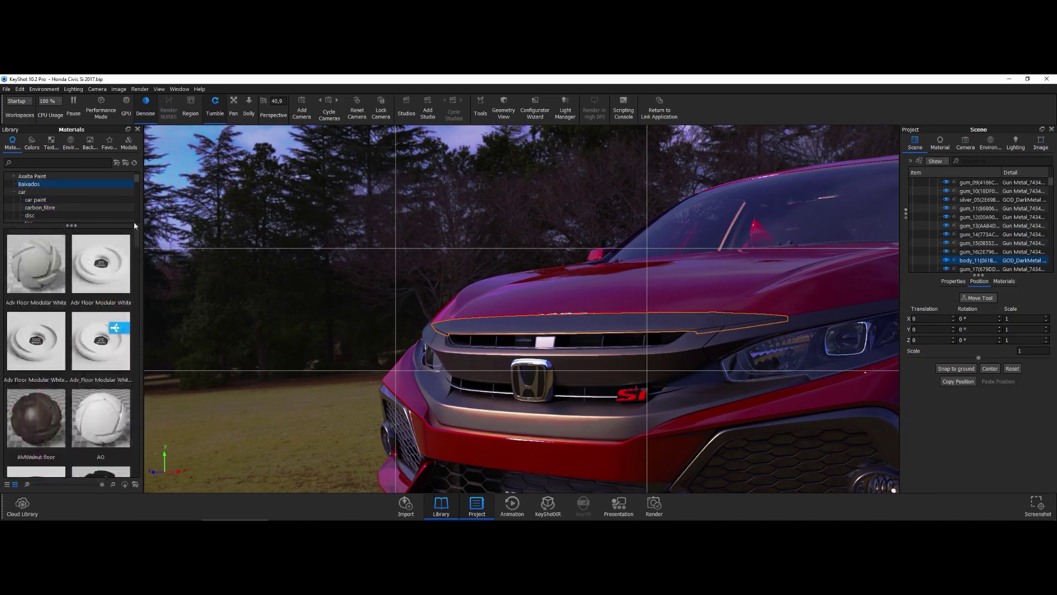
right_click(585, 325)
key(Escape)
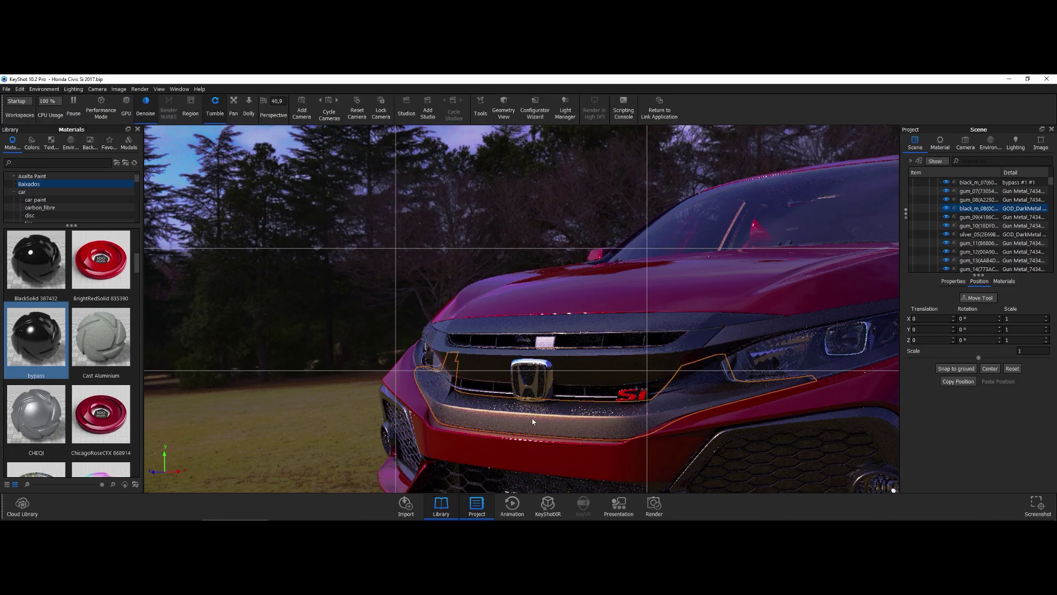
right_click(749, 335)
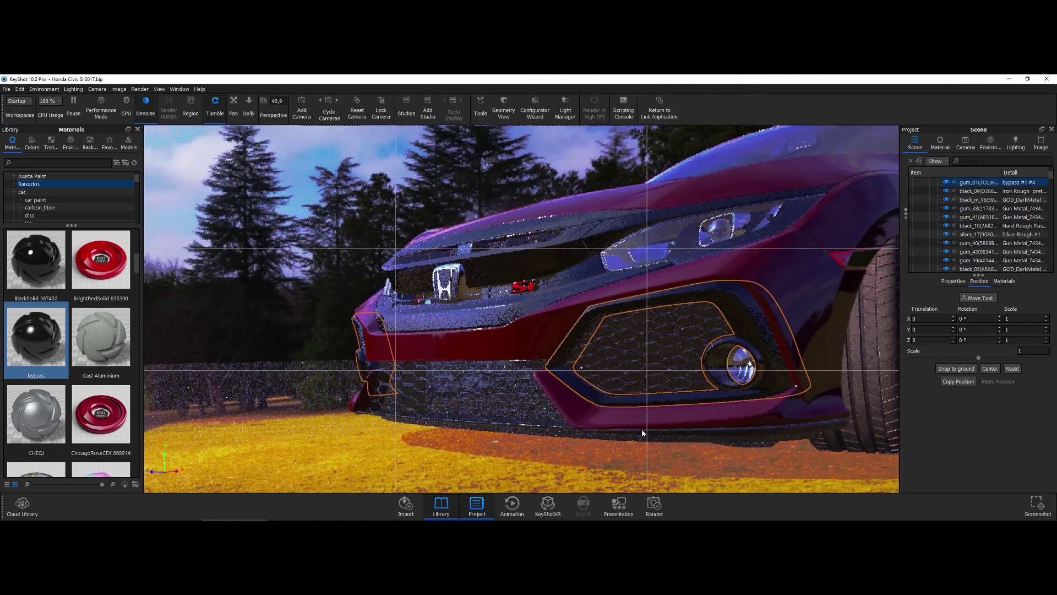
right_click(787, 433)
key(Escape)
drag(551, 386, 397, 420)
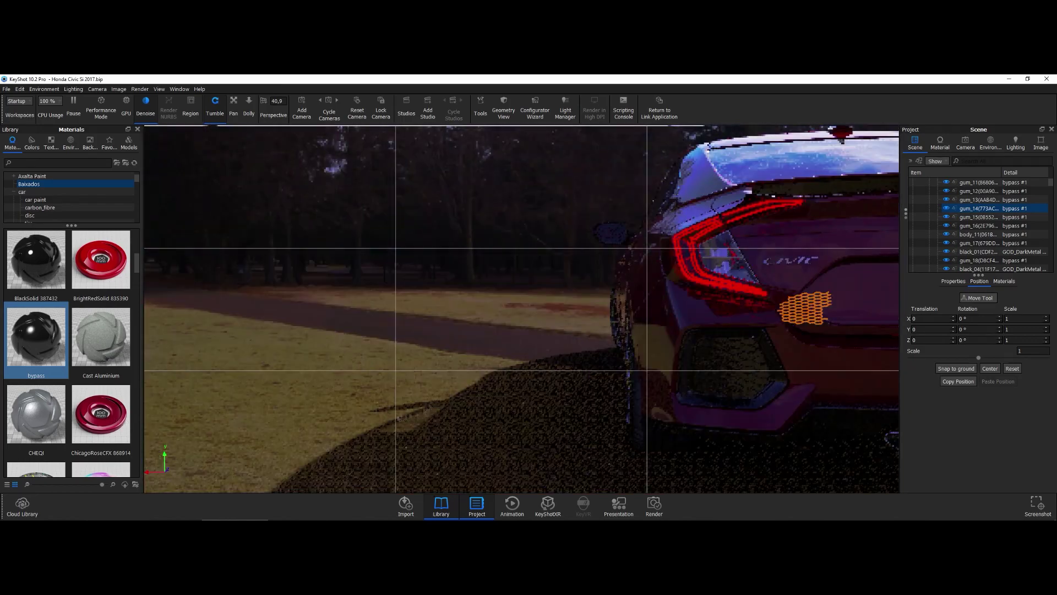
Return to camera 2 and repaint the car body with LavaCFX 868931
click(965, 144)
click(935, 176)
drag(100, 414, 626, 349)
scroll(68, 400, down, 5)
drag(36, 341, 771, 354)
Switch to the free camera and hide the side window glass in front of the seats
click(948, 160)
click(915, 143)
click(944, 260)
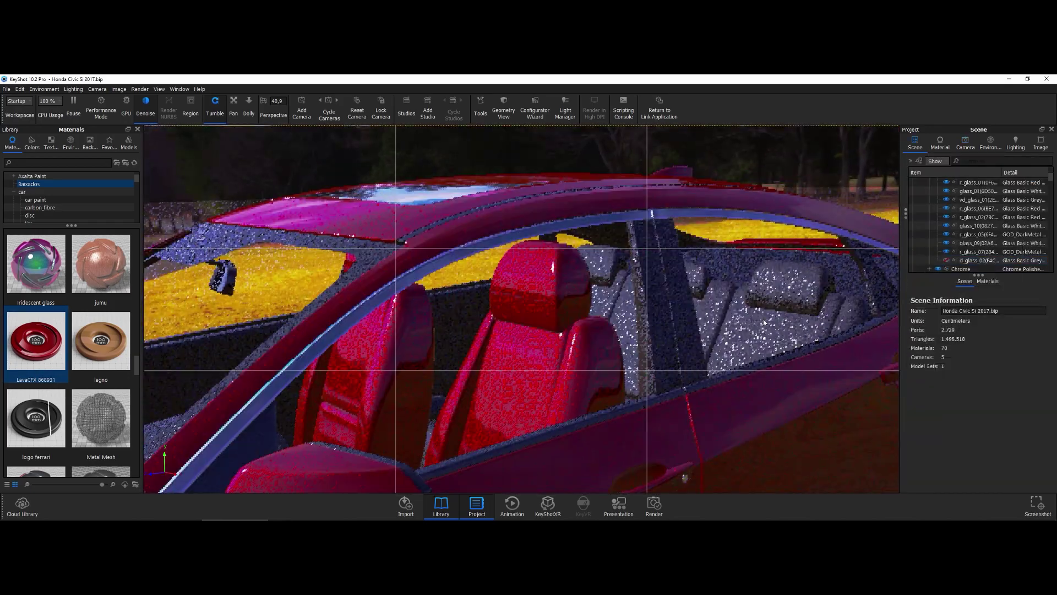
right_click(683, 164)
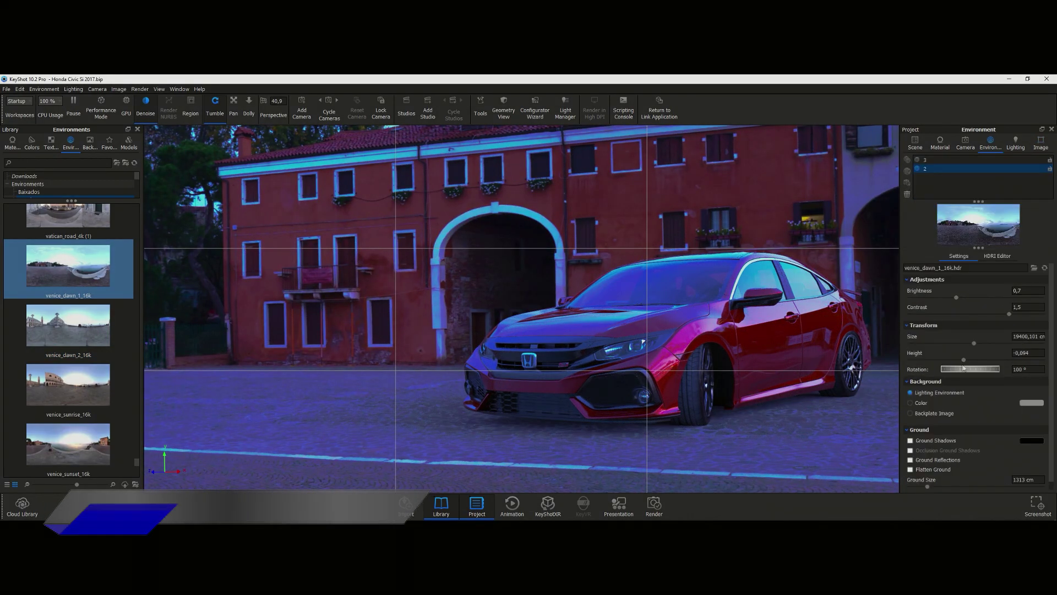
Light the camera 2 view with the venice_dawn_1_16k environment rotated to 35°
drag(985, 372, 930, 370)
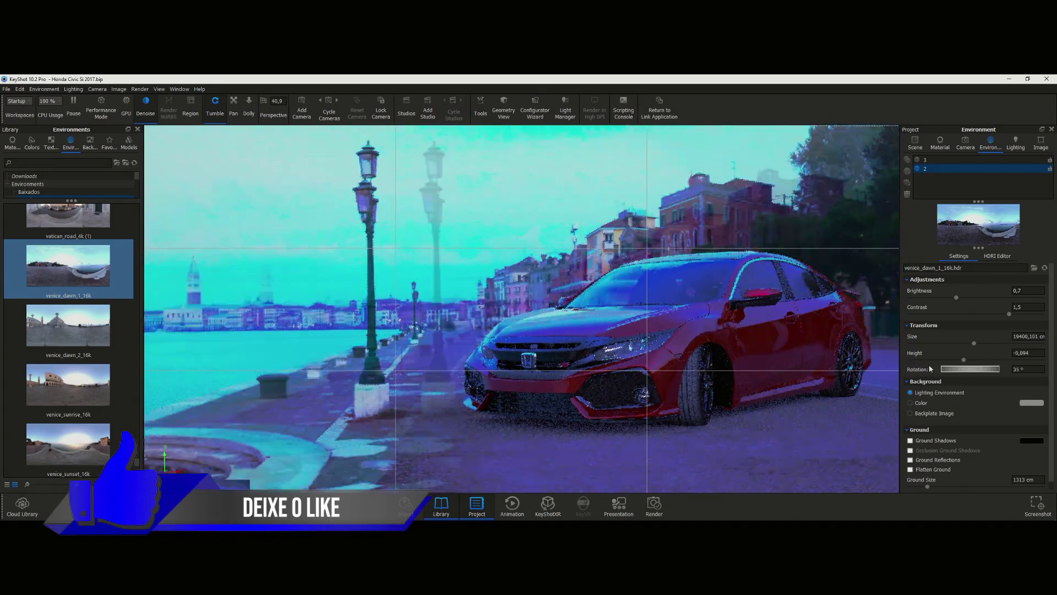
Grade the image with exposure 0.876 EV, white balance -0.156, shadows, midtones and lights -0.5, whites 0.5, highlights 2 and saturation 0.35
click(1041, 144)
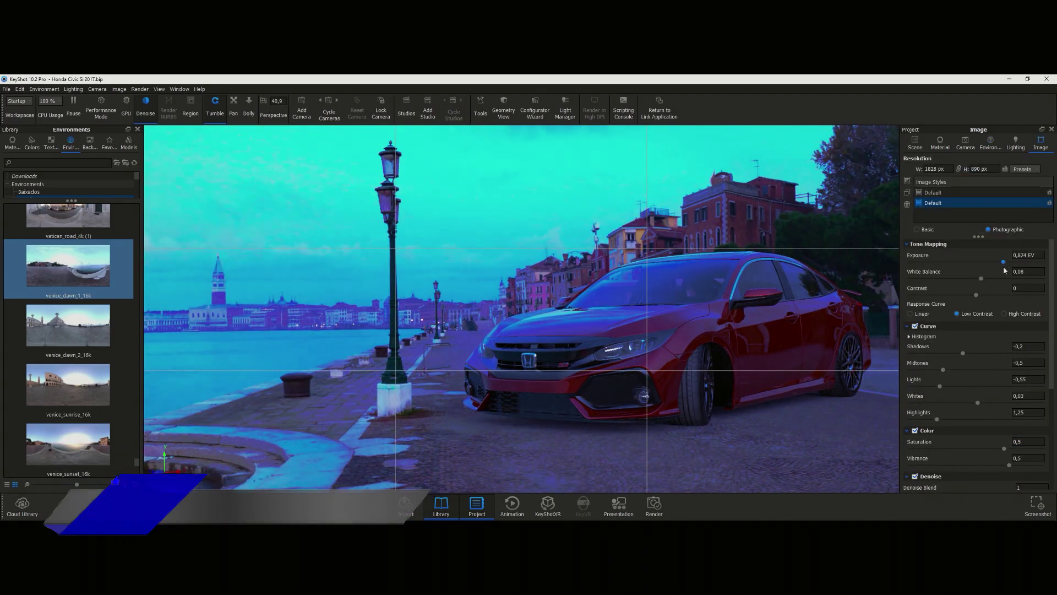
drag(942, 352, 943, 352)
drag(944, 369, 994, 405)
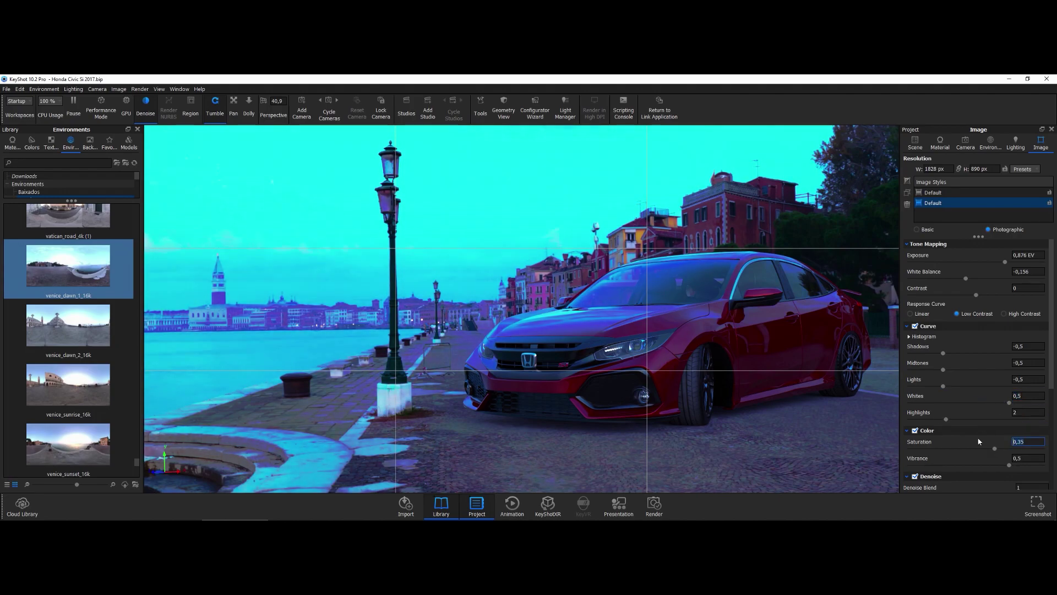
Turn off camera 2's composition grid and enable ground shadows, occlusion ground shadows and Flatten Ground for the Venice environment
scroll(979, 441, down, 5)
click(961, 147)
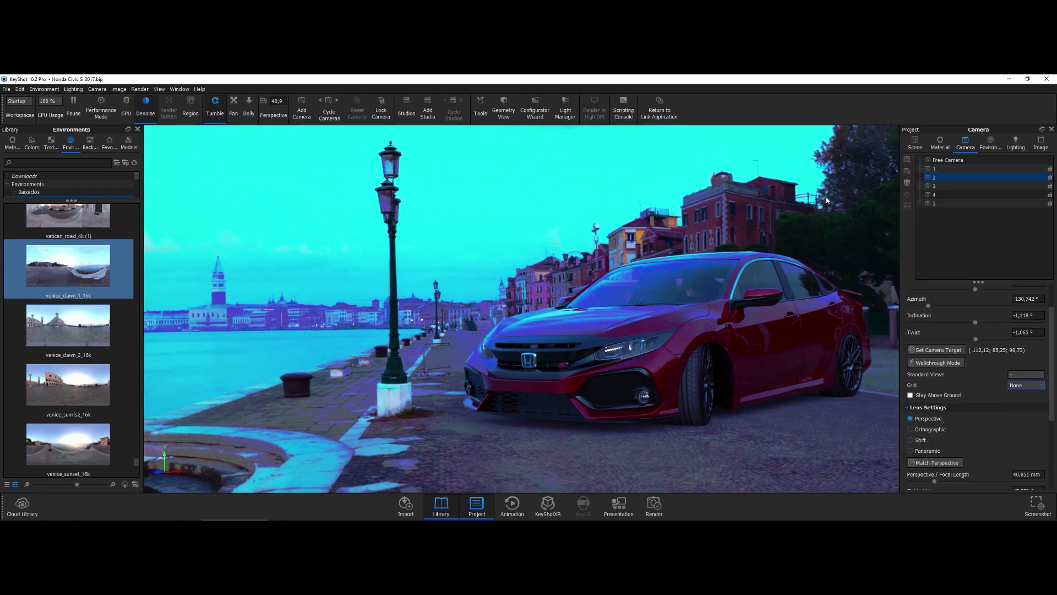
click(990, 144)
click(940, 144)
click(990, 145)
click(911, 450)
click(910, 469)
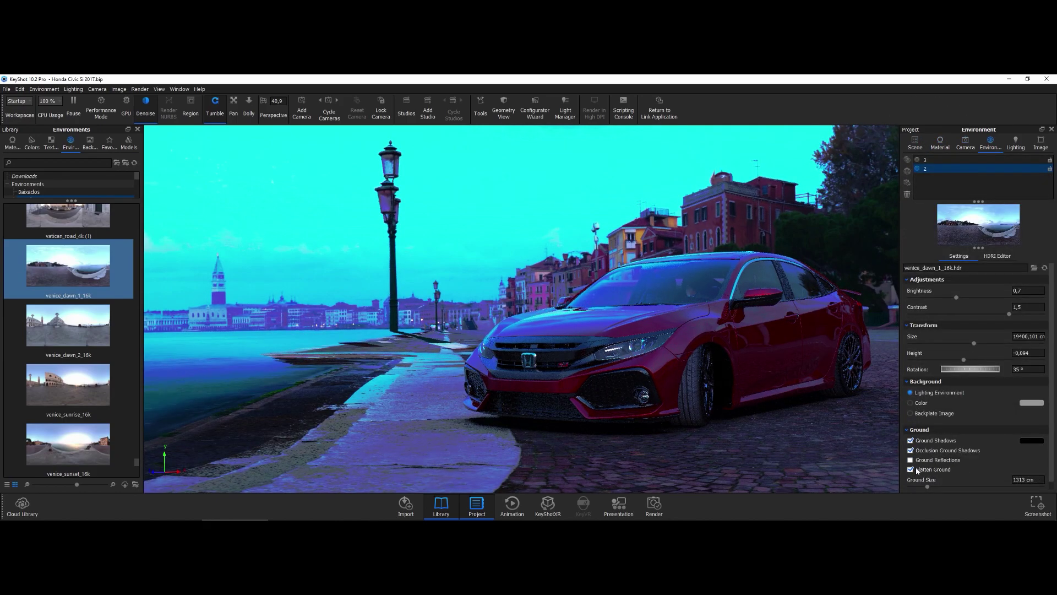
Turn off Flatten Ground and set the Venice environment's size to 40000 cm and brightness to 1
drag(967, 345, 1056, 344)
click(1029, 290)
text(1)
key(Return)
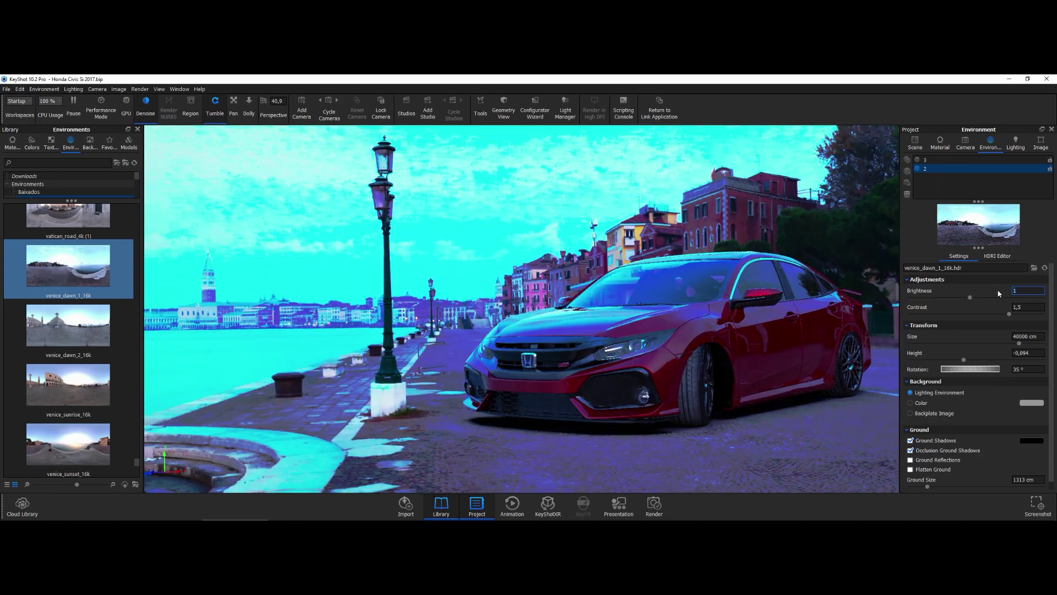
Under environment 3, set the image to 1 EV exposure, white balance -0.194 and the Linear response curve
click(1041, 144)
mouse_move(977, 278)
mouse_down()
mouse_move(967, 278)
mouse_move(979, 279)
mouse_up()
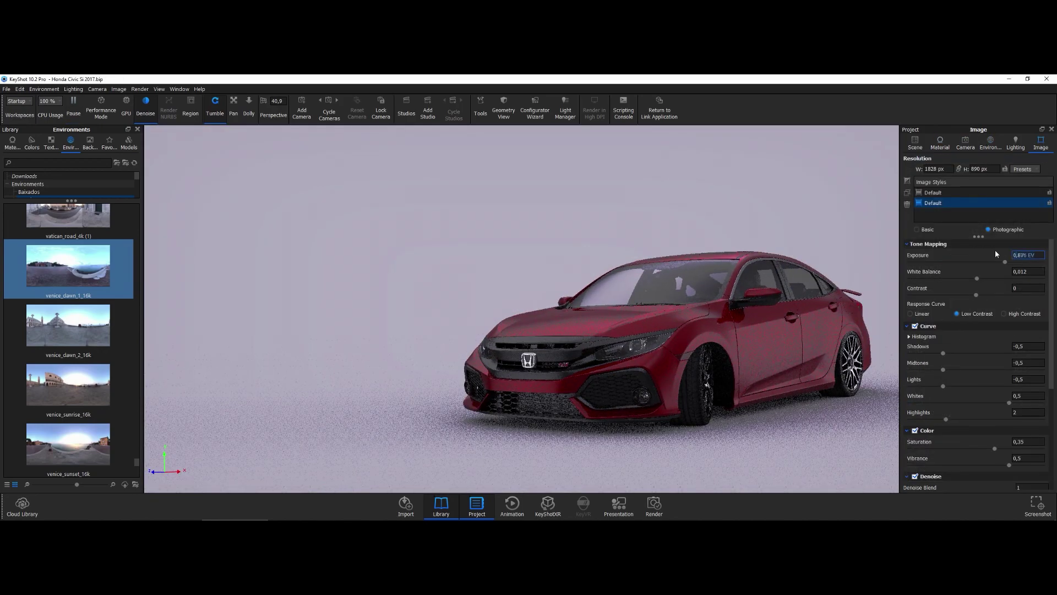
drag(977, 279, 971, 279)
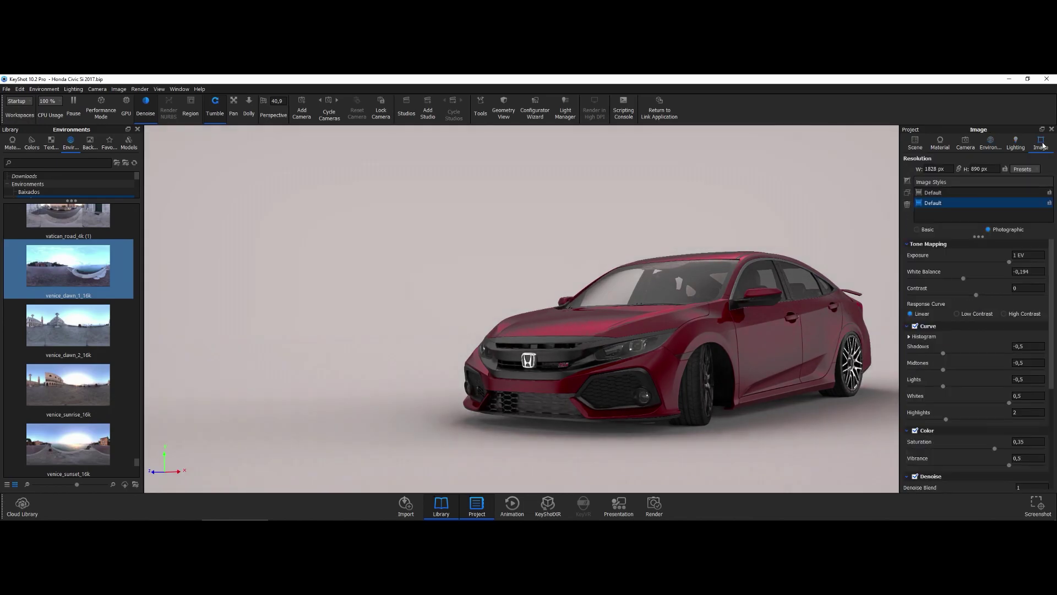
click(1003, 314)
key(ctrl+z)
Try the ground reflection and Flatten Ground options for environment 3 and rotate its Binoculars lighting
click(990, 144)
click(926, 460)
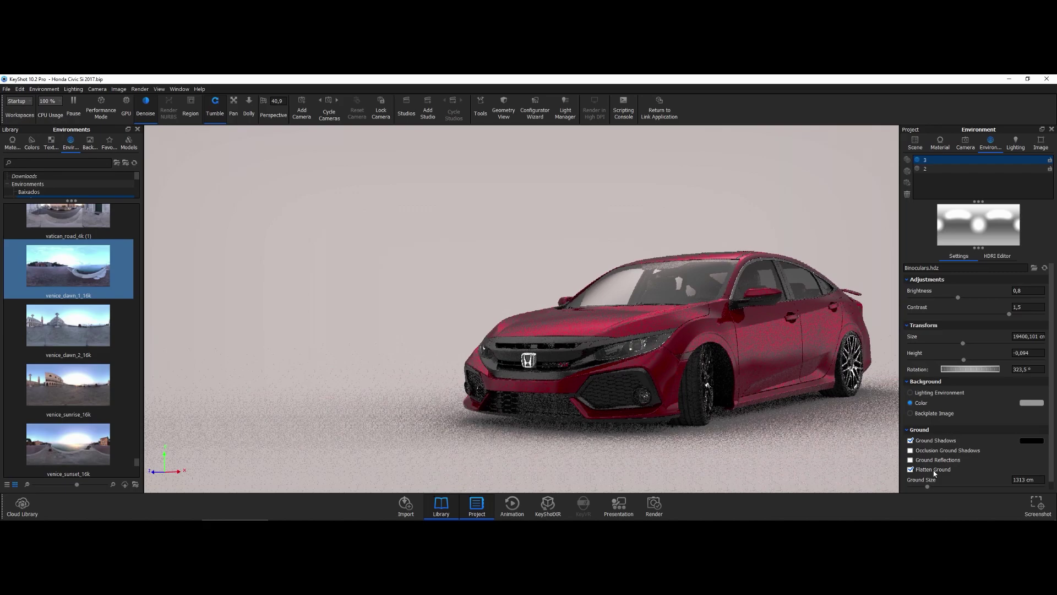
click(925, 469)
drag(961, 369, 968, 371)
Set the image shadows to -0.6, raise the saturation and rotate environment 3 again
click(1041, 143)
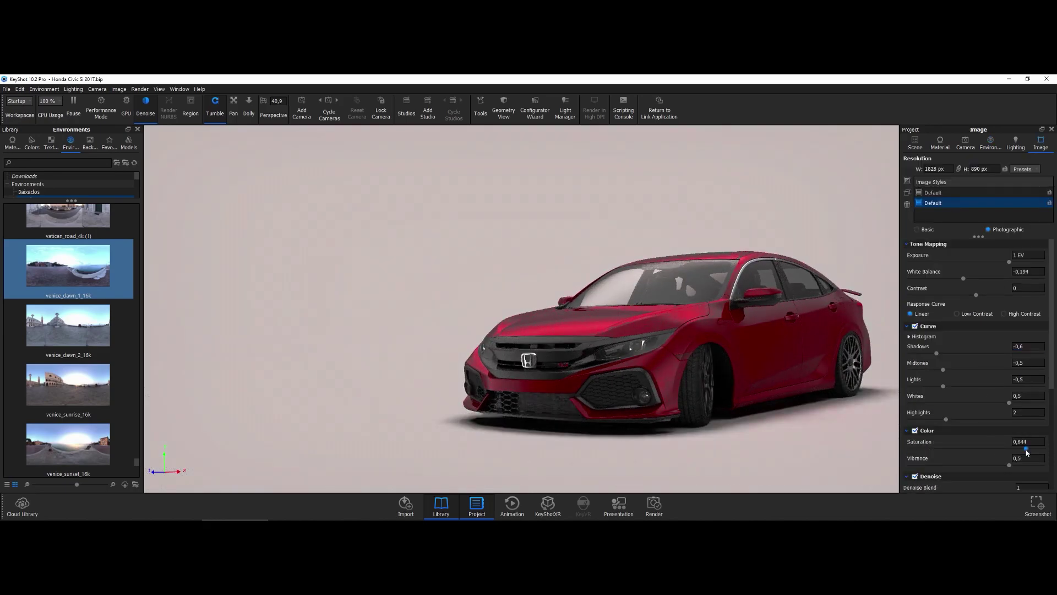
click(991, 143)
drag(968, 369, 948, 368)
Try the urban_street_04_20k and Underpass-Plainfield-16K HDRIs as lighting for environment 1
click(928, 170)
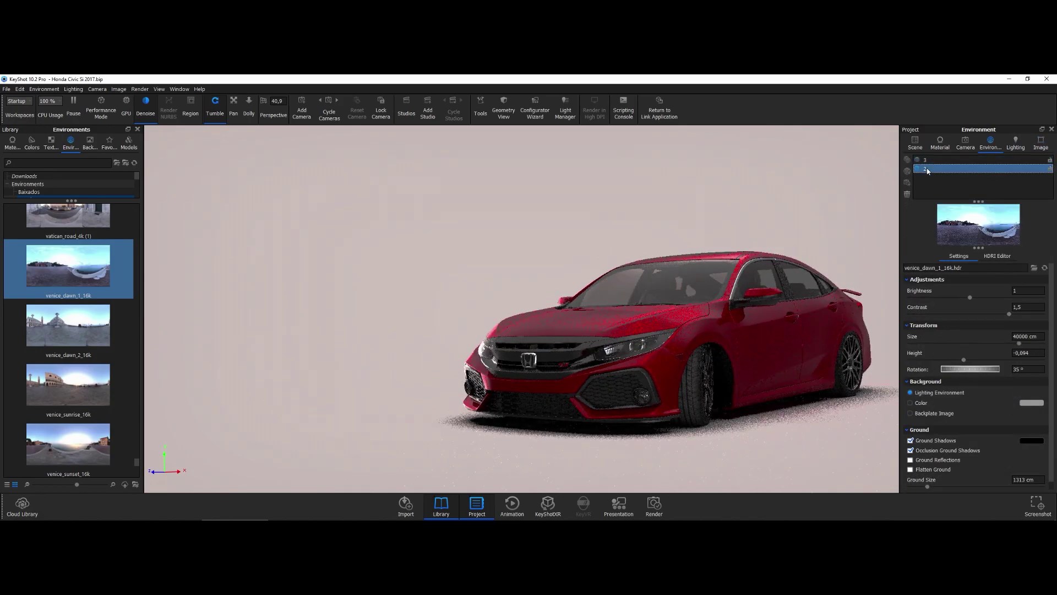
click(1041, 143)
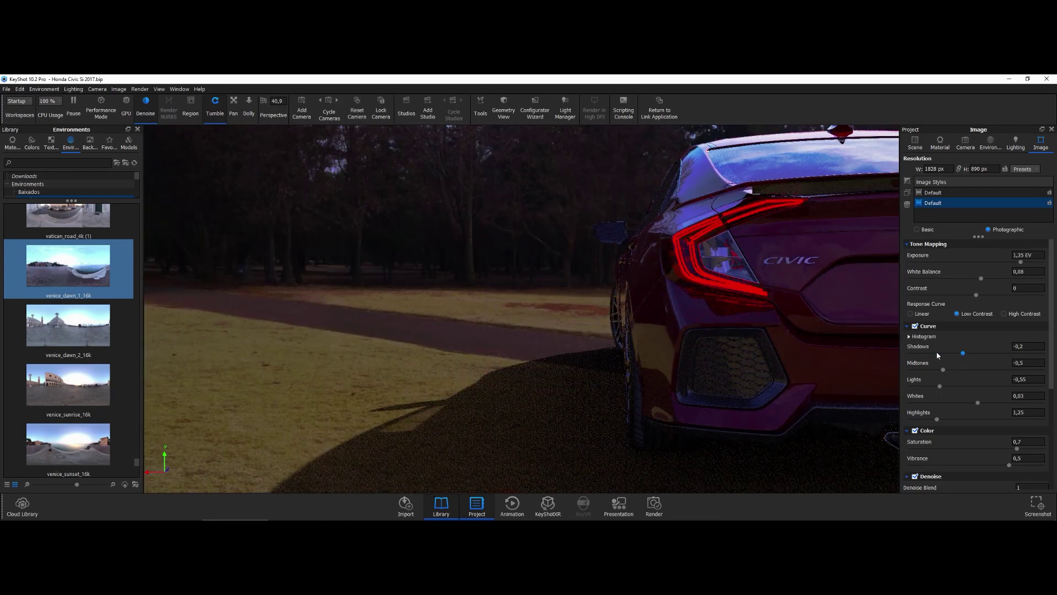
click(991, 143)
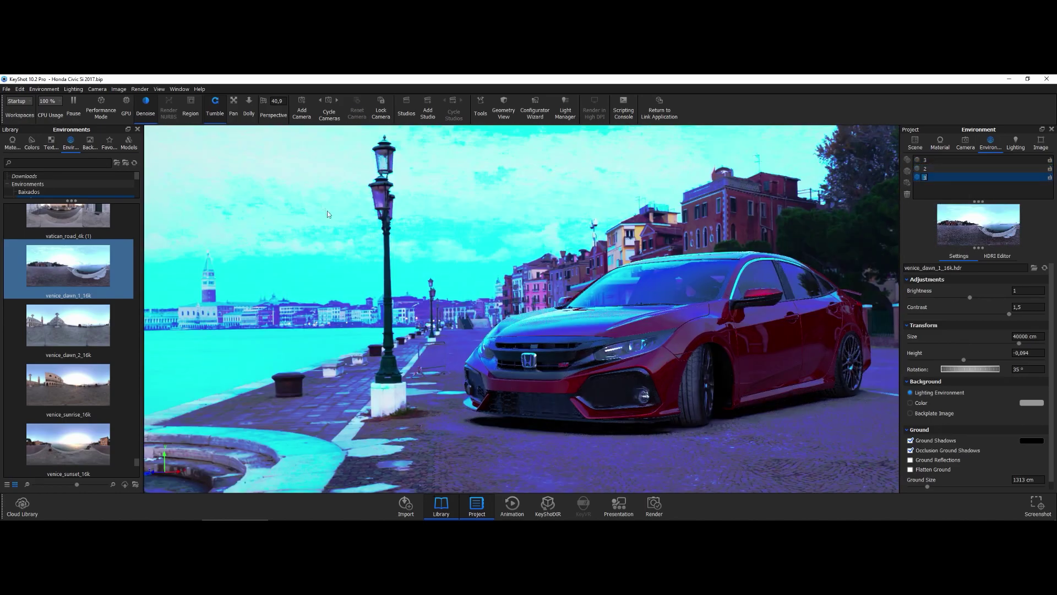
scroll(68, 330, up, 2)
drag(68, 325, 307, 362)
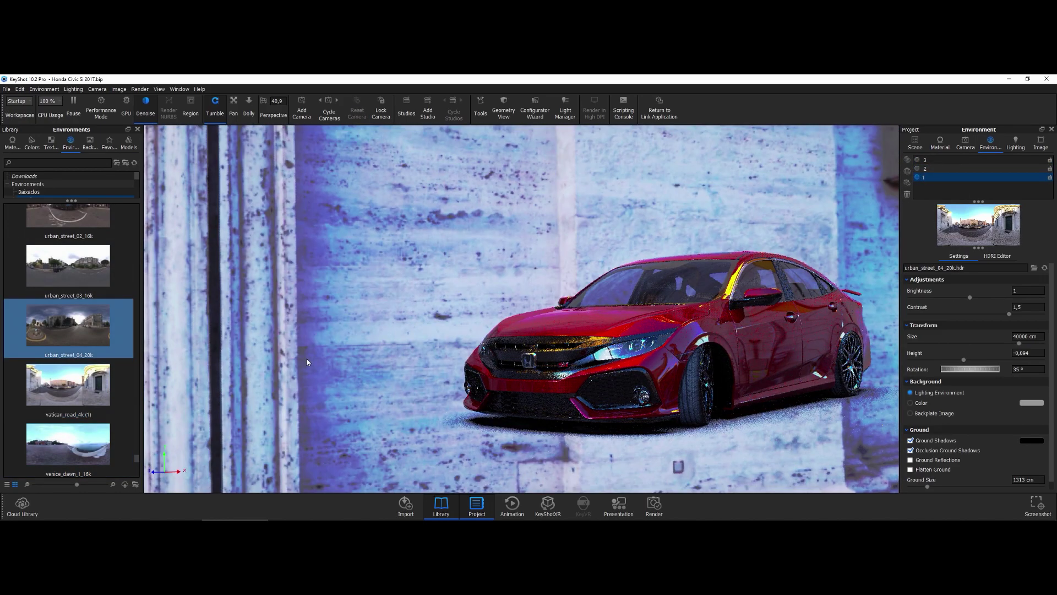
scroll(68, 330, up, 5)
drag(68, 347, 226, 379)
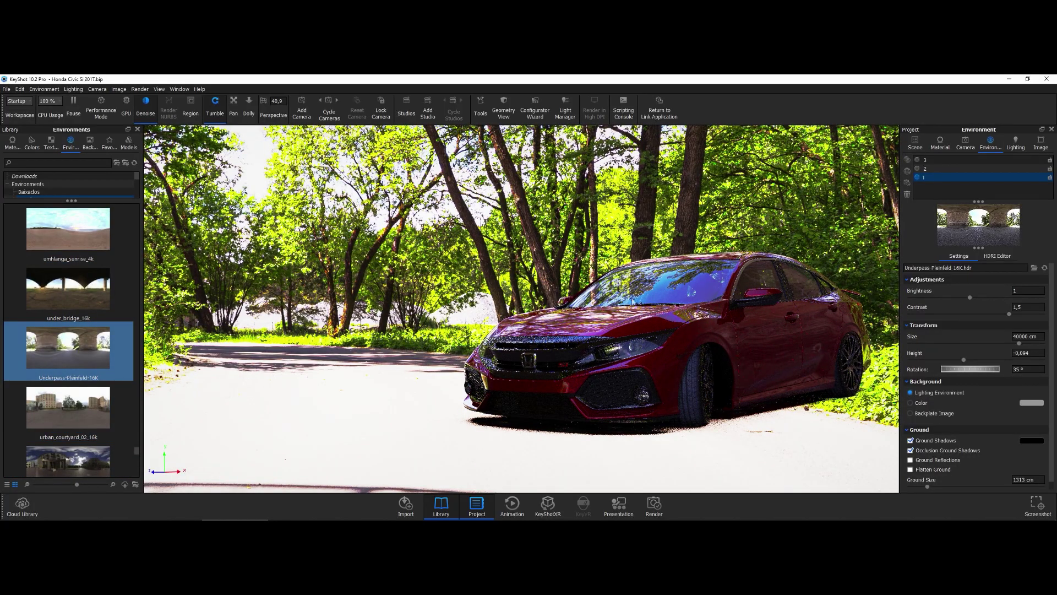
Set environment 1's brightness to 0.8 and rotation to 86°, try under_bridge_16k and settle on the ulmer_muenster_19k HDRI
drag(969, 297, 958, 297)
drag(971, 369, 860, 372)
drag(68, 289, 547, 289)
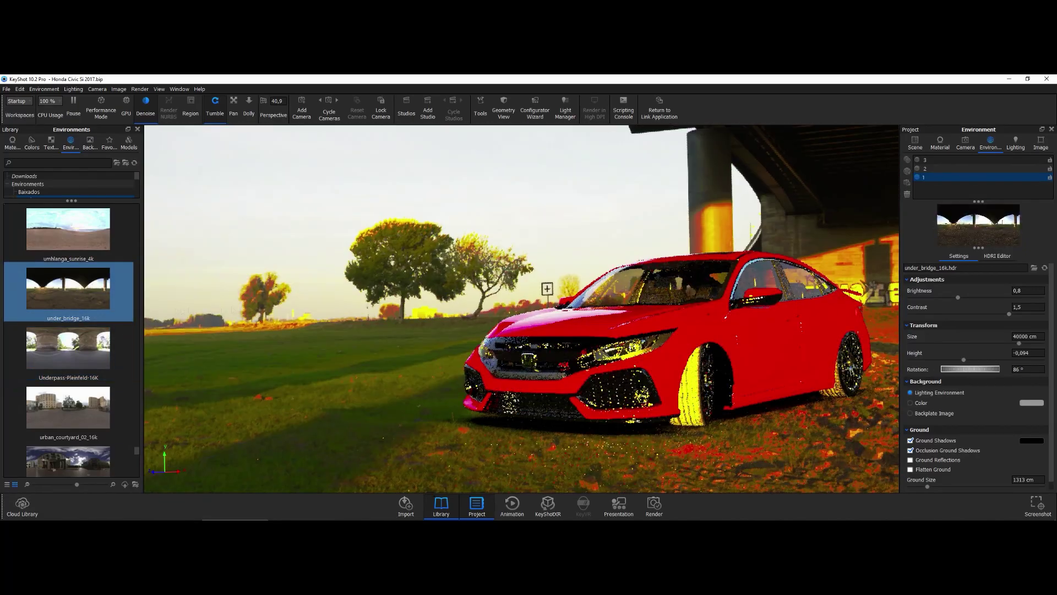
scroll(69, 330, up, 3)
drag(69, 348, 217, 358)
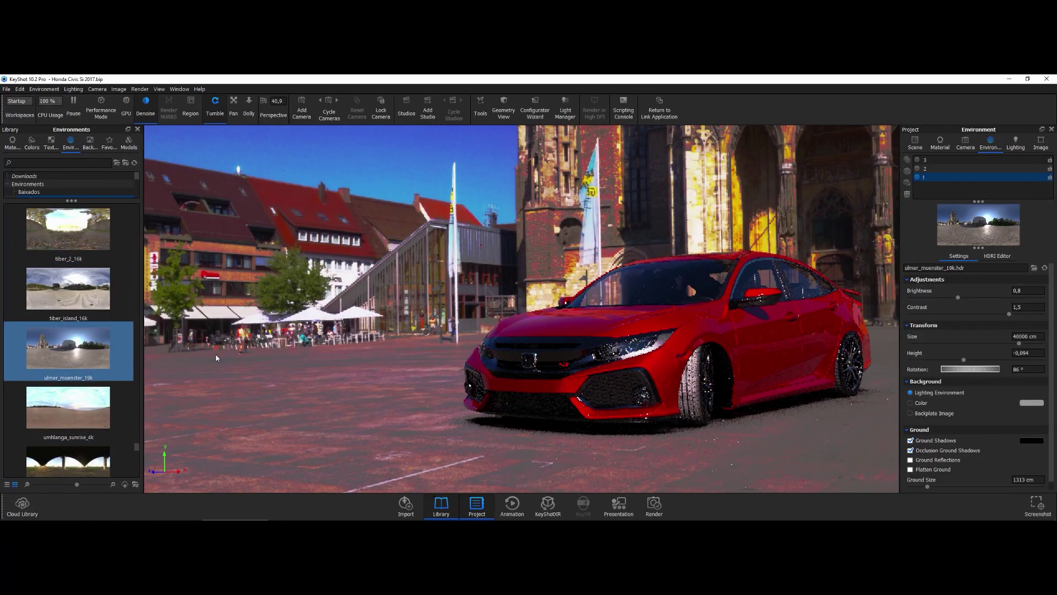
Grade the image with 1 EV exposure, shadows -0.288, lights -0.6, whites -0.3, highlights 0.5, saturation 0.15 and vibrance 0.1
click(1041, 143)
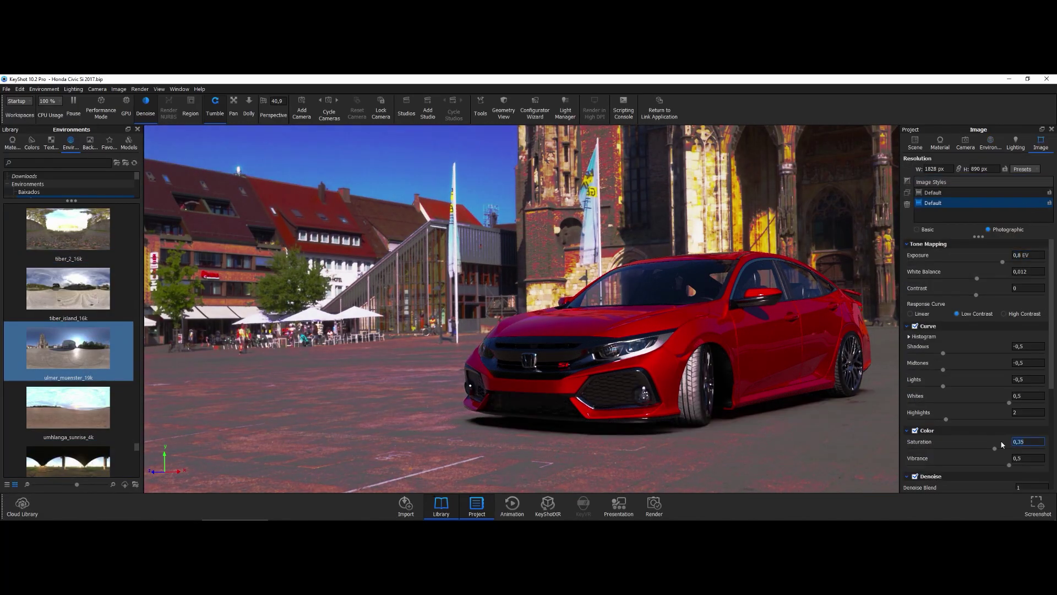
drag(1009, 402, 939, 384)
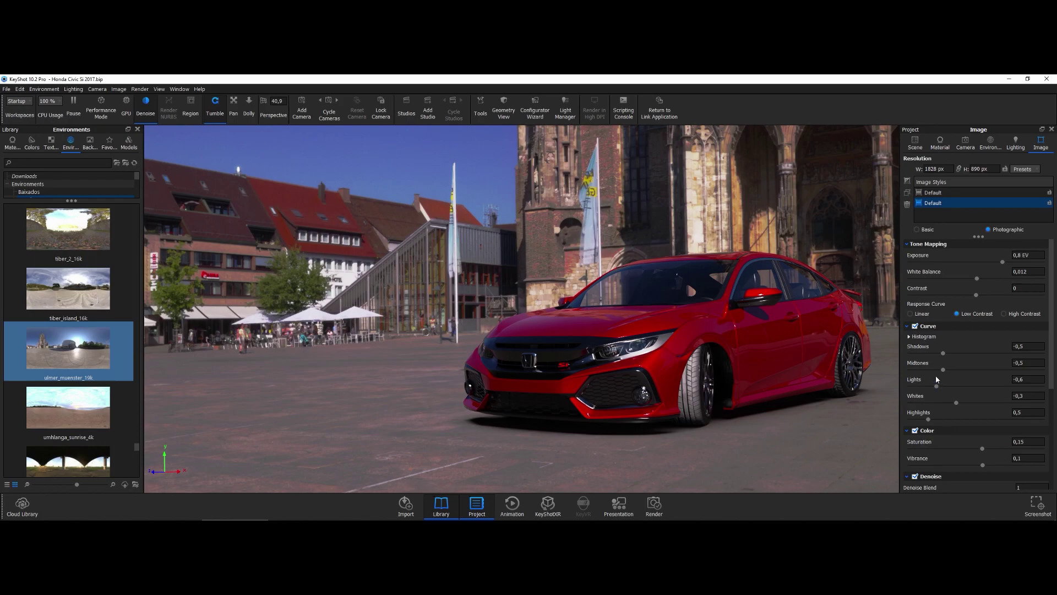
drag(943, 369, 973, 353)
drag(1003, 262, 1009, 261)
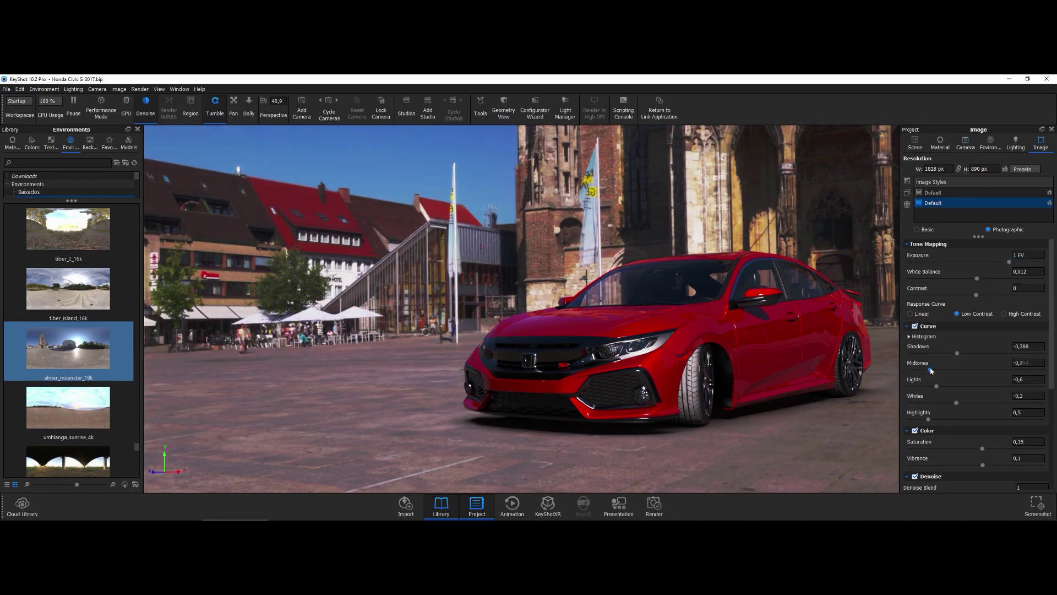
Switch to camera 5, orbit around the car, show the Thirds composition grid and rotate the environment lighting to 32.5°
click(934, 186)
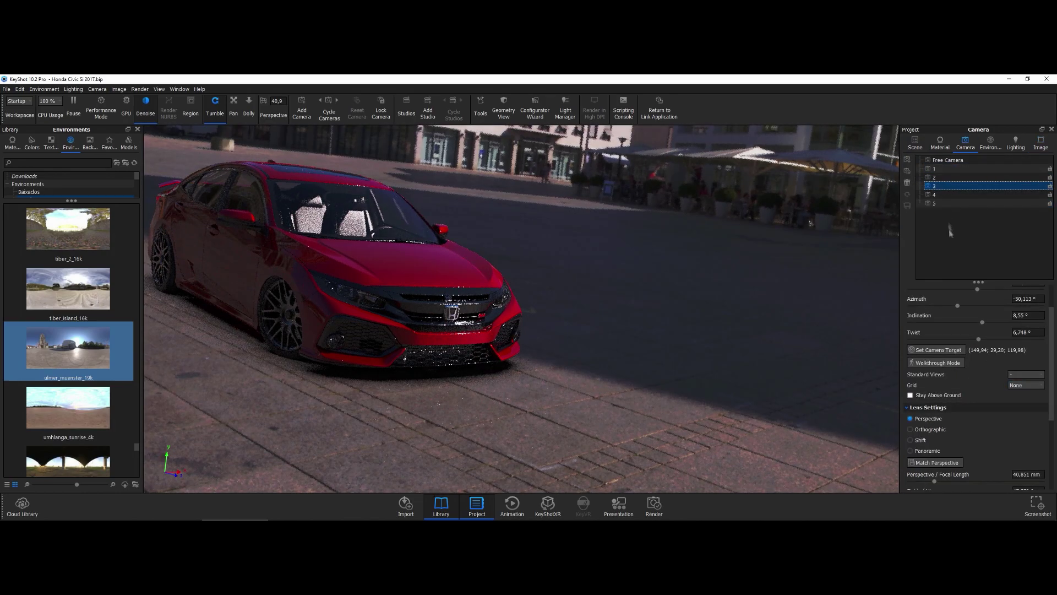
click(934, 203)
drag(550, 330, 572, 308)
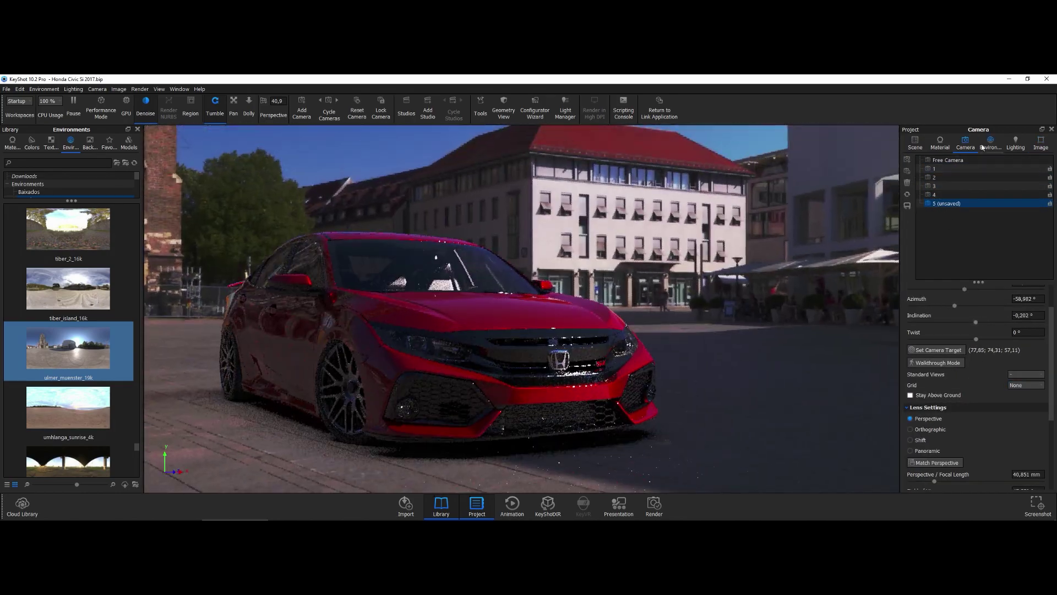
click(1026, 385)
click(1026, 394)
drag(651, 358, 501, 355)
click(990, 144)
ctrl+drag(606, 311, 712, 314)
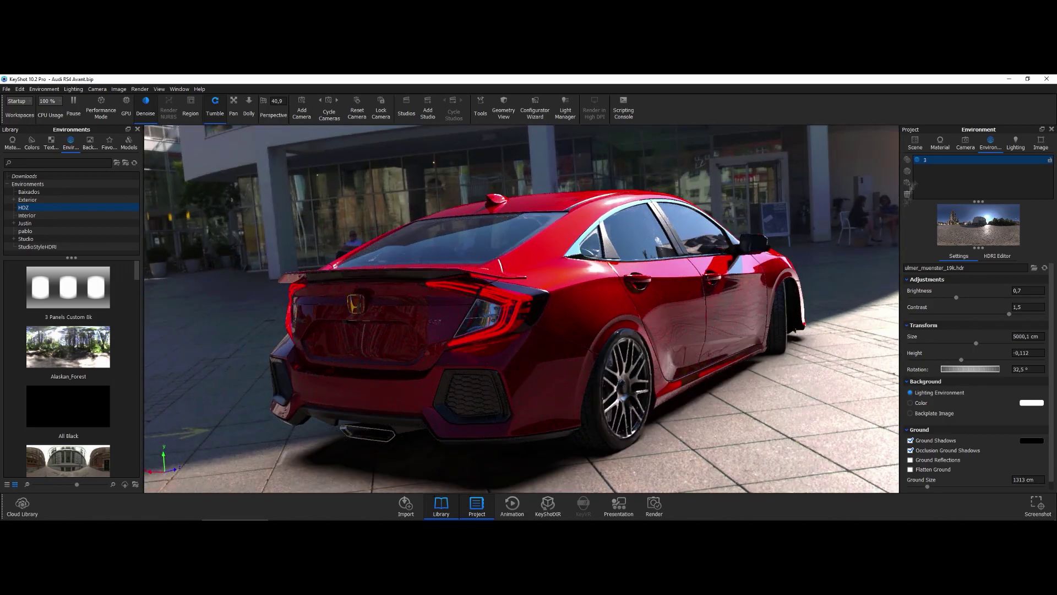
Reframe camera 5 on the car's front with a tilted view at about 669 cm distance
click(965, 144)
click(934, 203)
scroll(657, 370, down, 2)
middle_drag(657, 370, 538, 378)
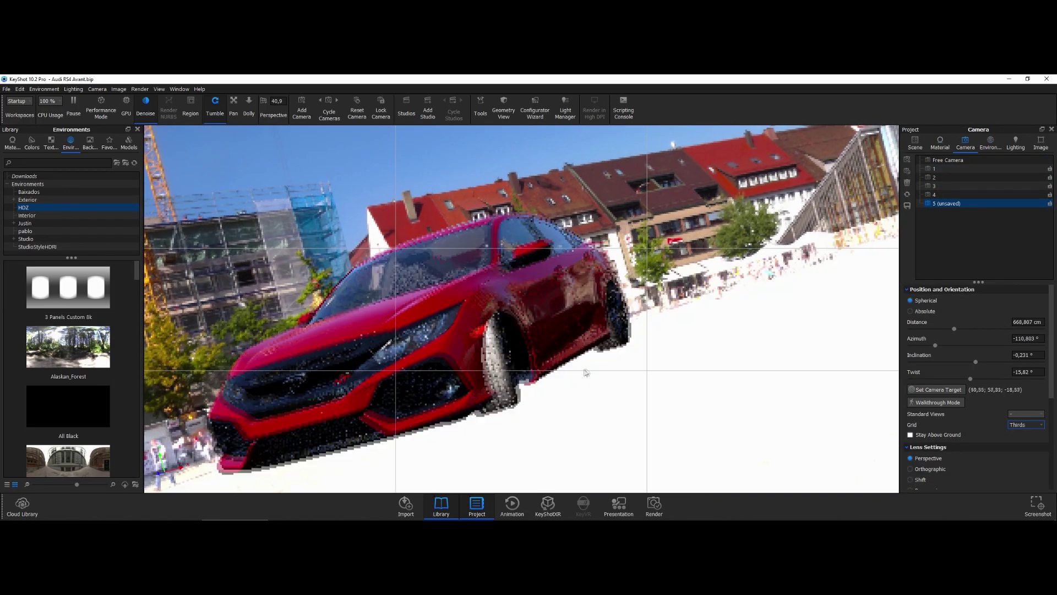
Set the Ulmer Muenster environment's height to -0.075 and size to 1000 cm, with Flatten Ground turned on
click(991, 143)
drag(970, 360, 966, 361)
double_click(1027, 336)
text(1000)
key(Return)
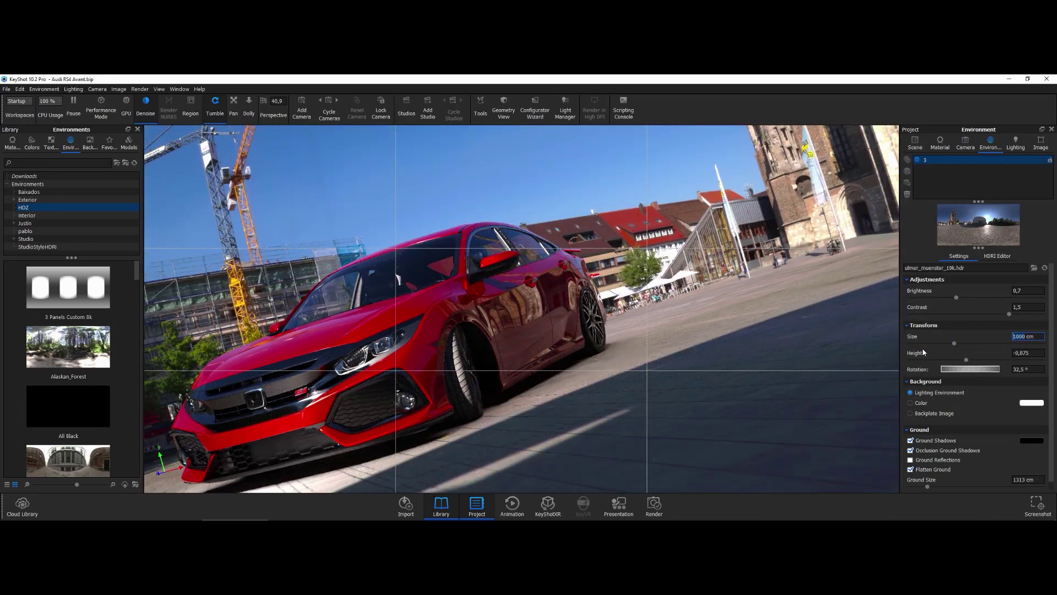
Reframe camera 4 on the car's side at 908.62 cm distance, azimuth -21.936° and inclination -5.04°
click(965, 145)
click(941, 196)
scroll(441, 311, down, 3)
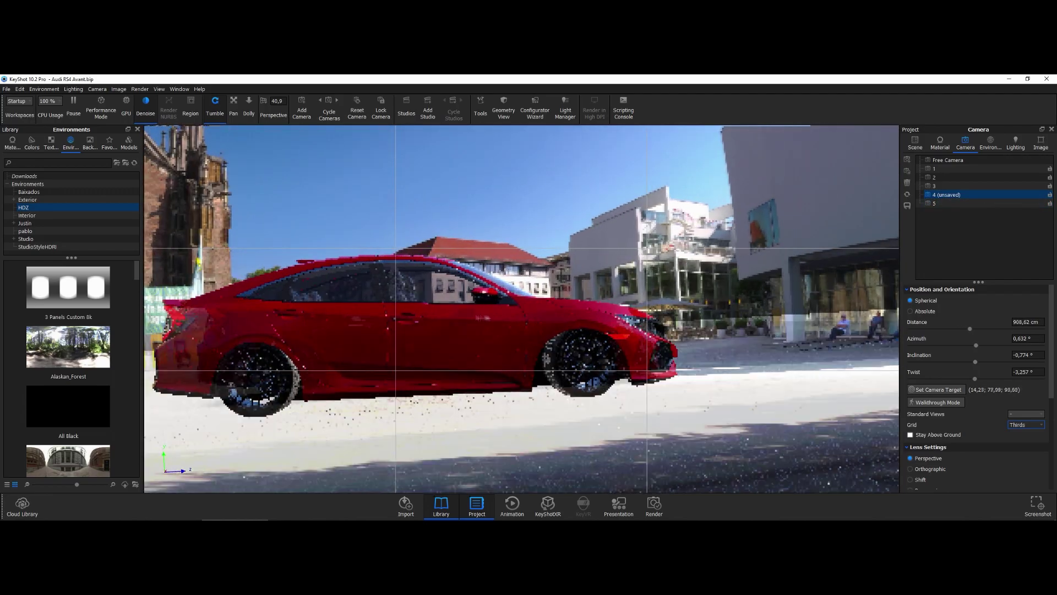
drag(495, 336, 306, 335)
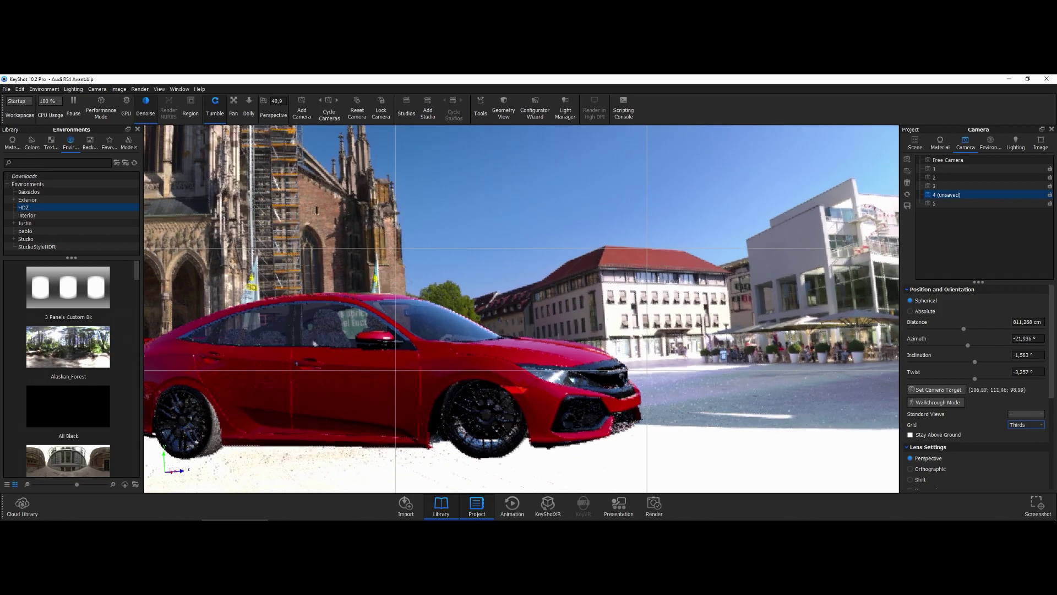
middle_drag(313, 343, 365, 375)
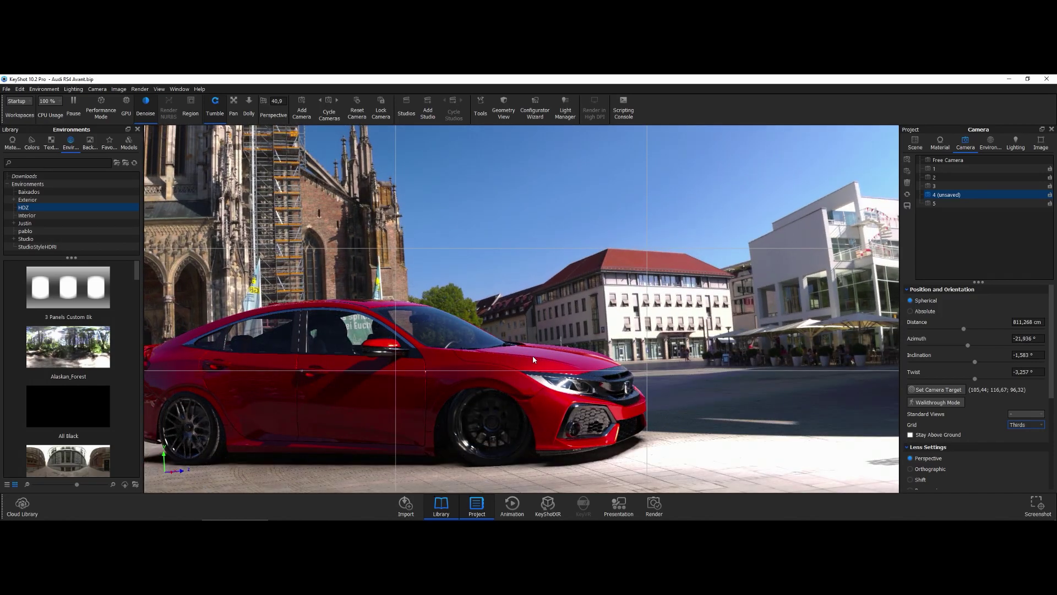
scroll(533, 355, down, 2)
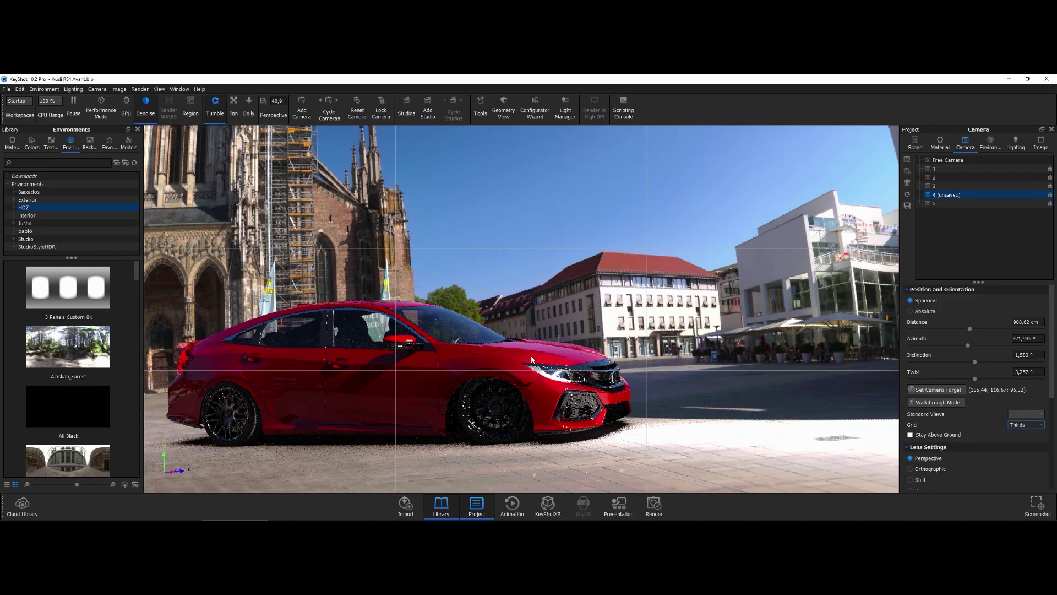
drag(533, 356, 531, 330)
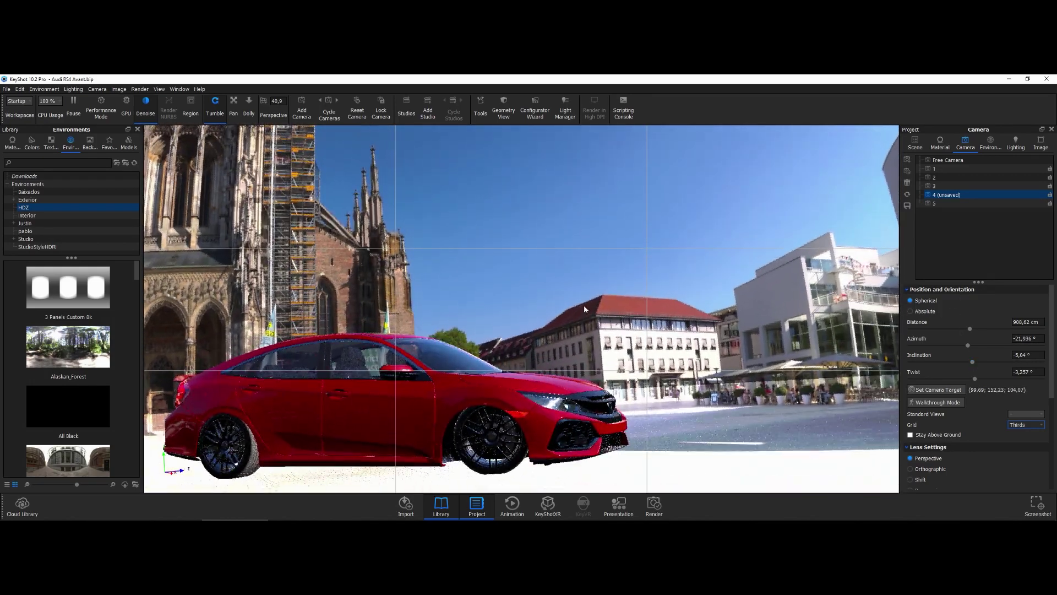
Rotate the environment to 27.5° and save the new view of camera 4
click(990, 143)
mouse_move(970, 369)
mouse_down()
mouse_move(959, 372)
mouse_move(974, 373)
mouse_up()
click(965, 143)
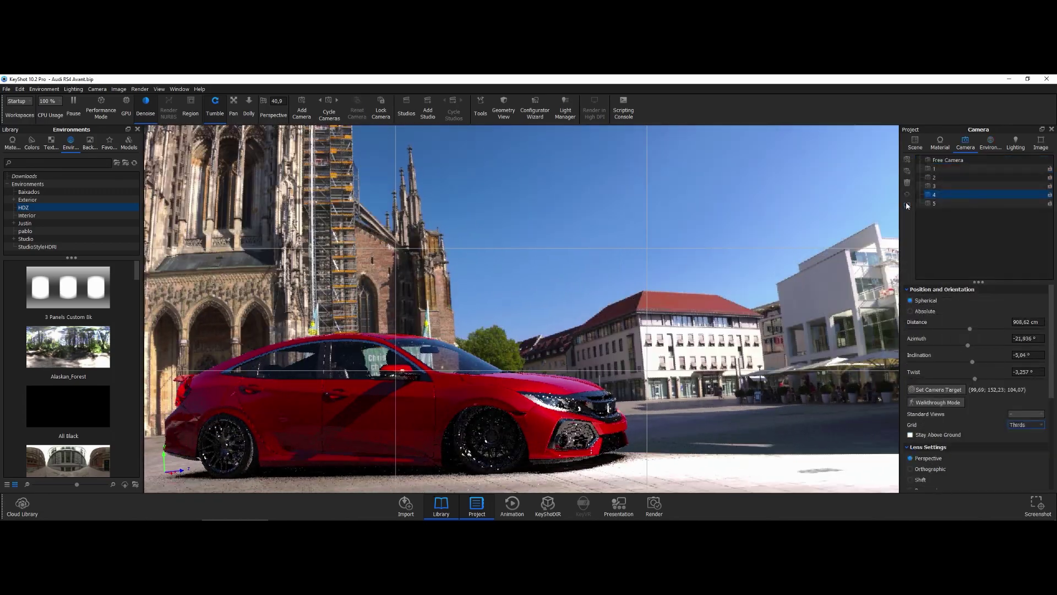
Reframe camera 3 on the car's front at azimuth -50.489° and inclination -4.362°, and save it
click(934, 186)
drag(484, 292, 548, 308)
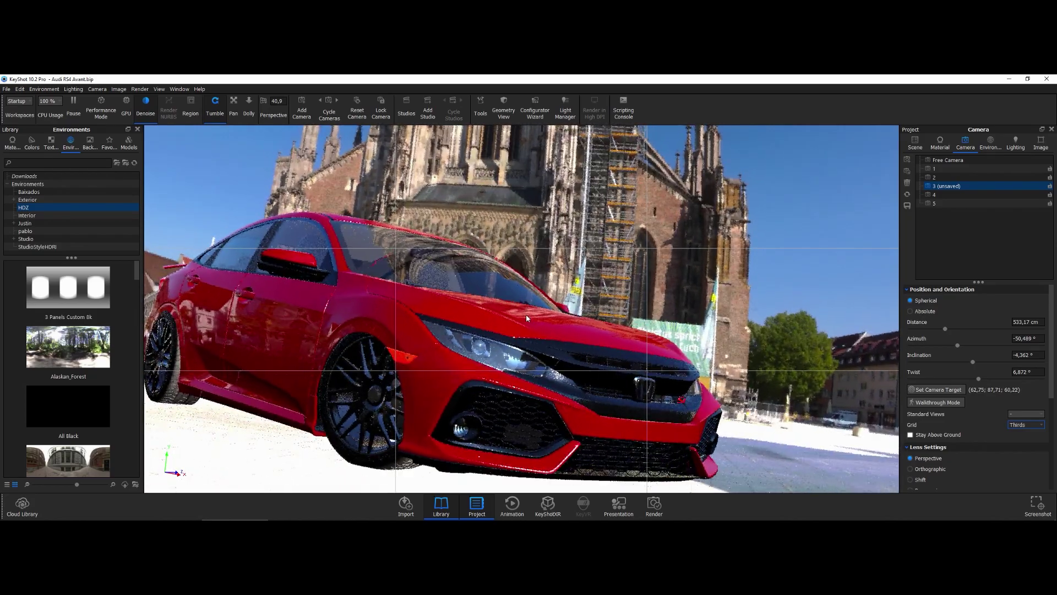
click(907, 205)
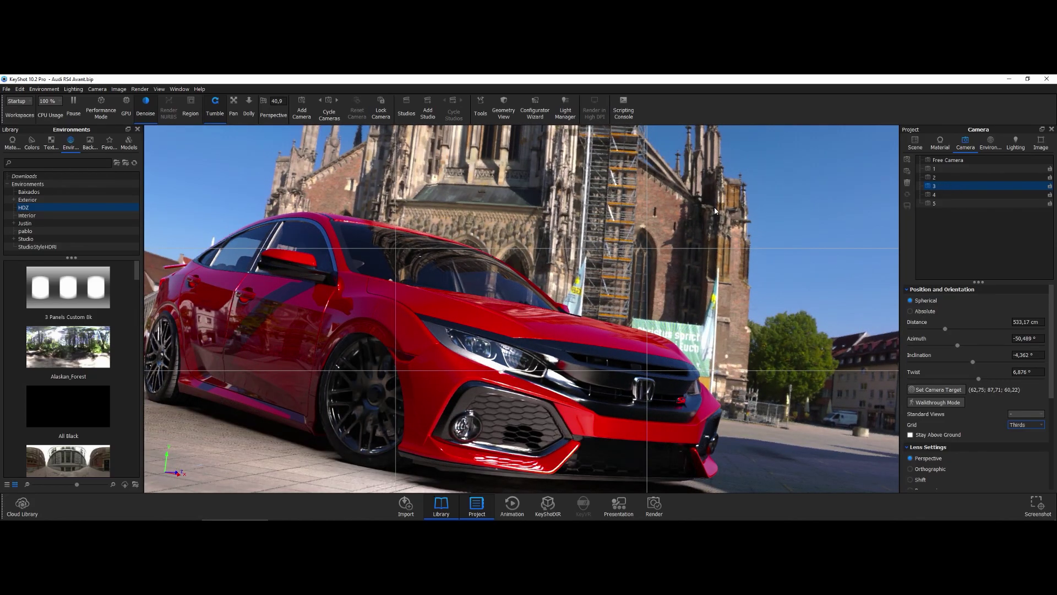
Reframe camera 2 for a low front three-quarter view of the car, adjust its inclination and save it
click(935, 177)
drag(633, 330, 769, 242)
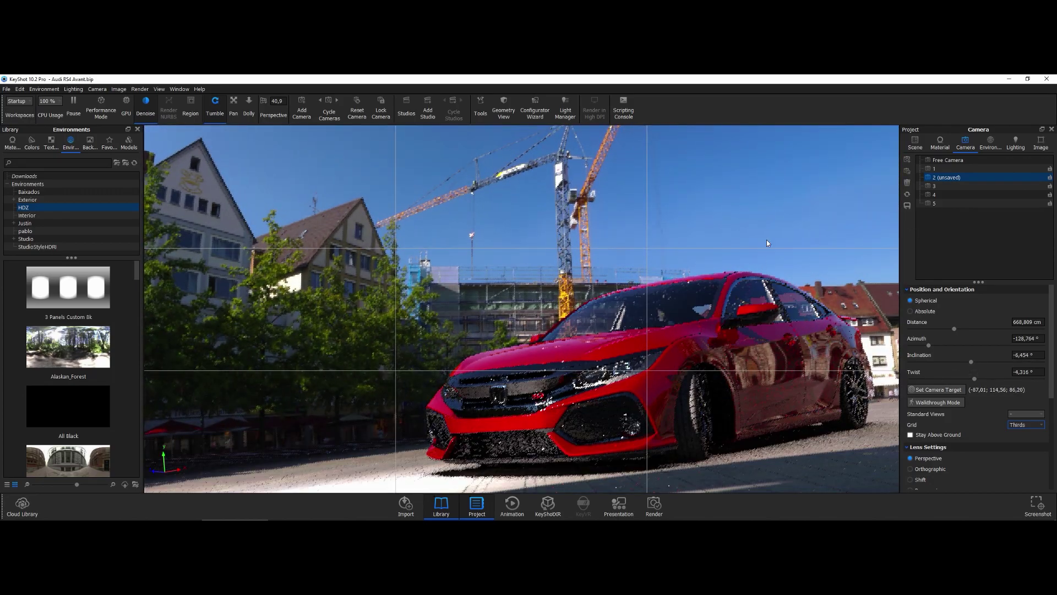
drag(971, 362, 968, 361)
key(BackSpace)
key(BackSpace)
key(Return)
click(907, 205)
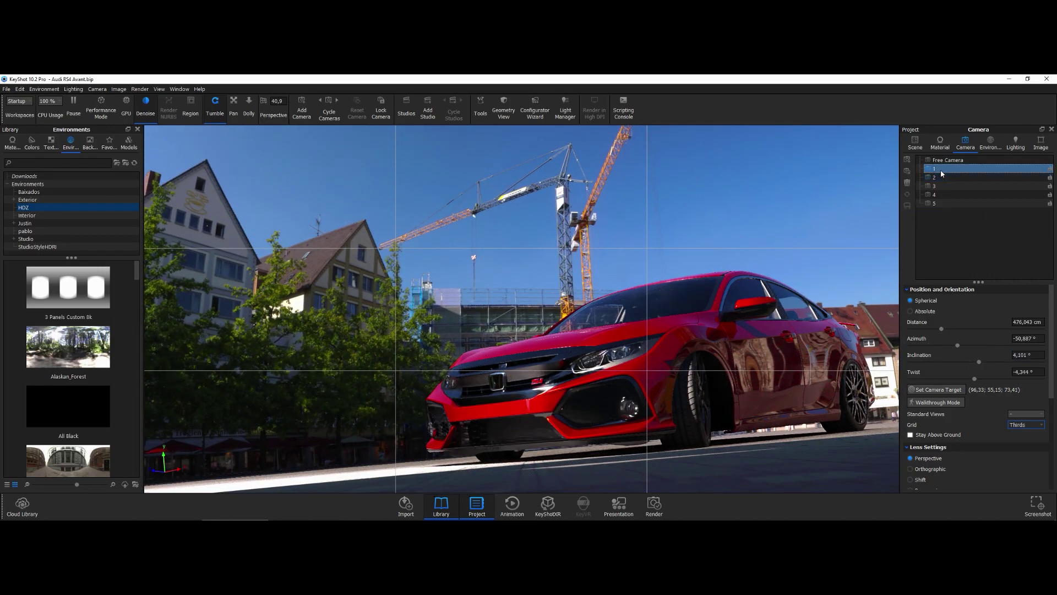
Reframe camera 1 on the car's front, set its twist to 2.16° and turn off the environment's Occlusion Ground Shadows
scroll(619, 352, down, 3)
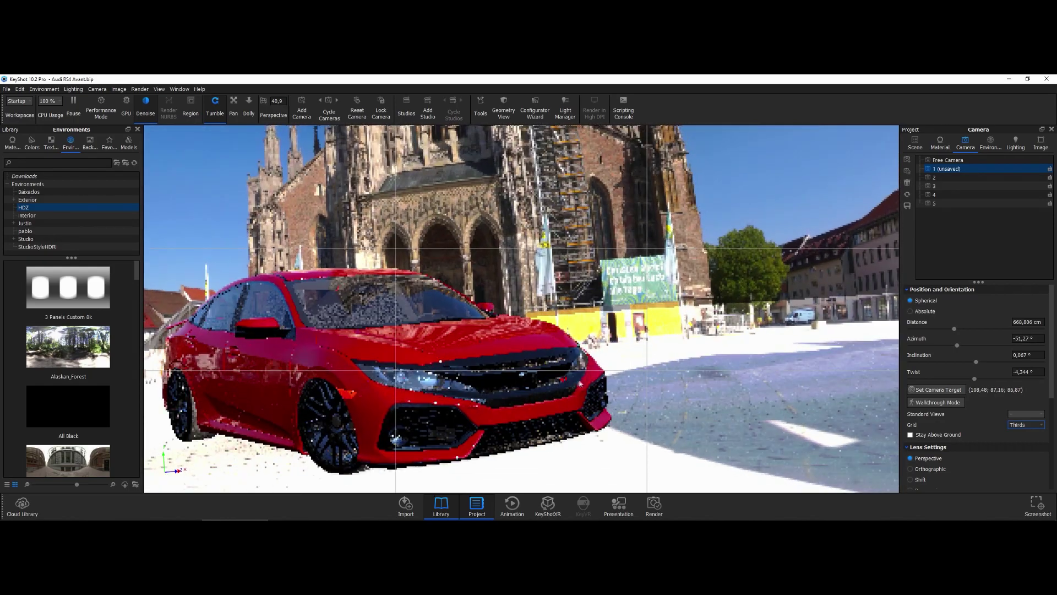
scroll(578, 384, up, 2)
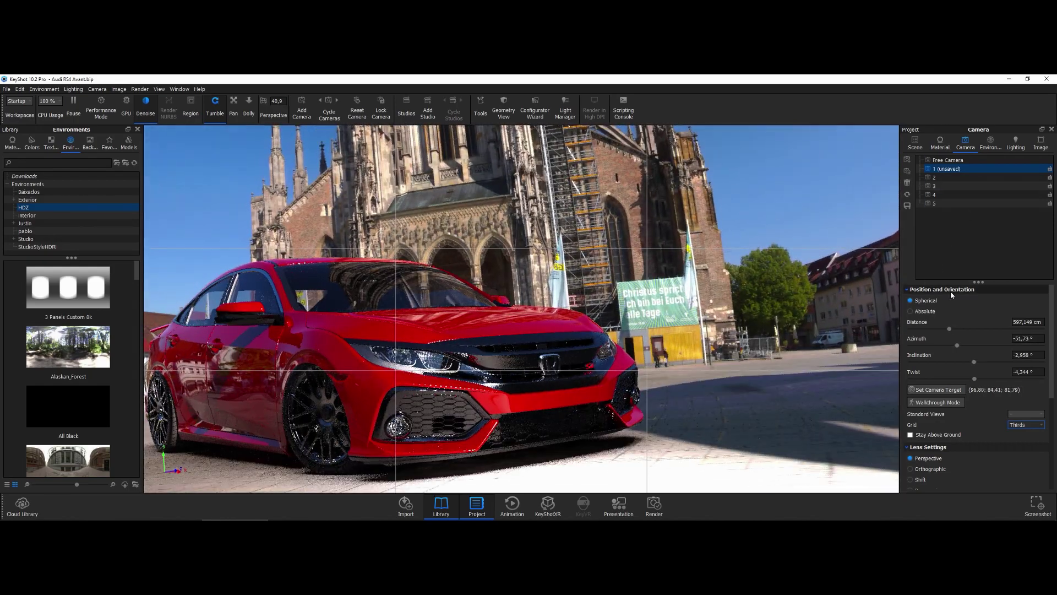
drag(974, 378, 976, 380)
click(991, 143)
ctrl+drag(633, 396, 578, 418)
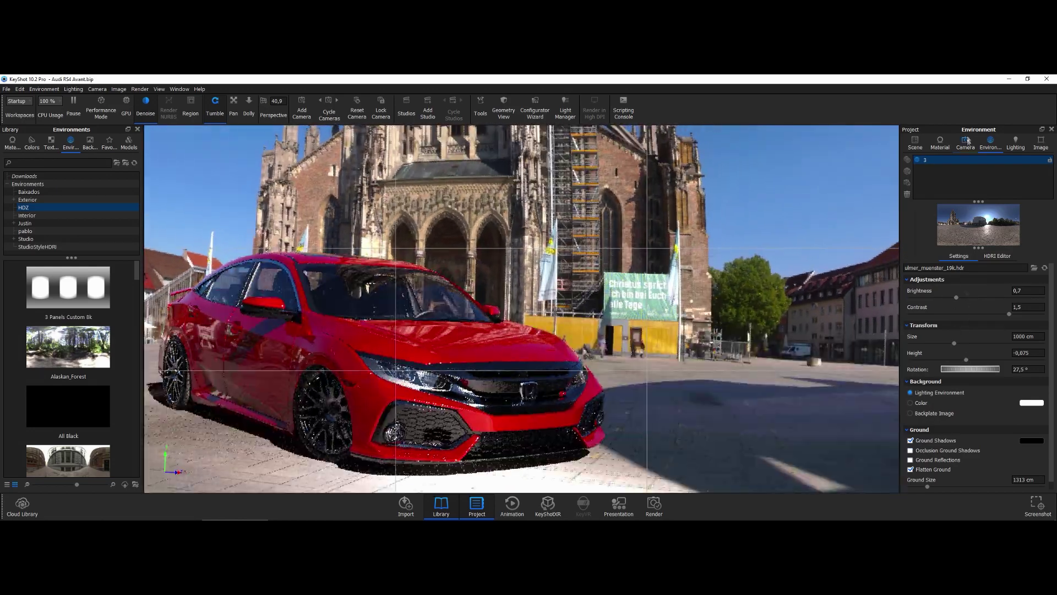
Adjust camera 1 to distance 597.148 cm, azimuth -52.92°, inclination -8° and twist 2°, and save it
click(965, 143)
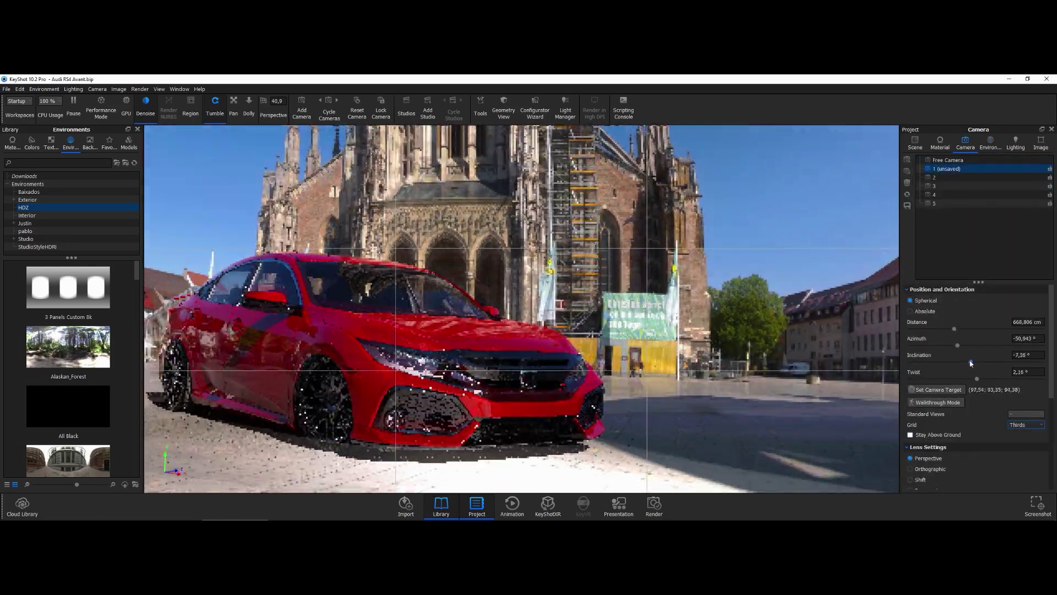
middle_drag(495, 331, 494, 362)
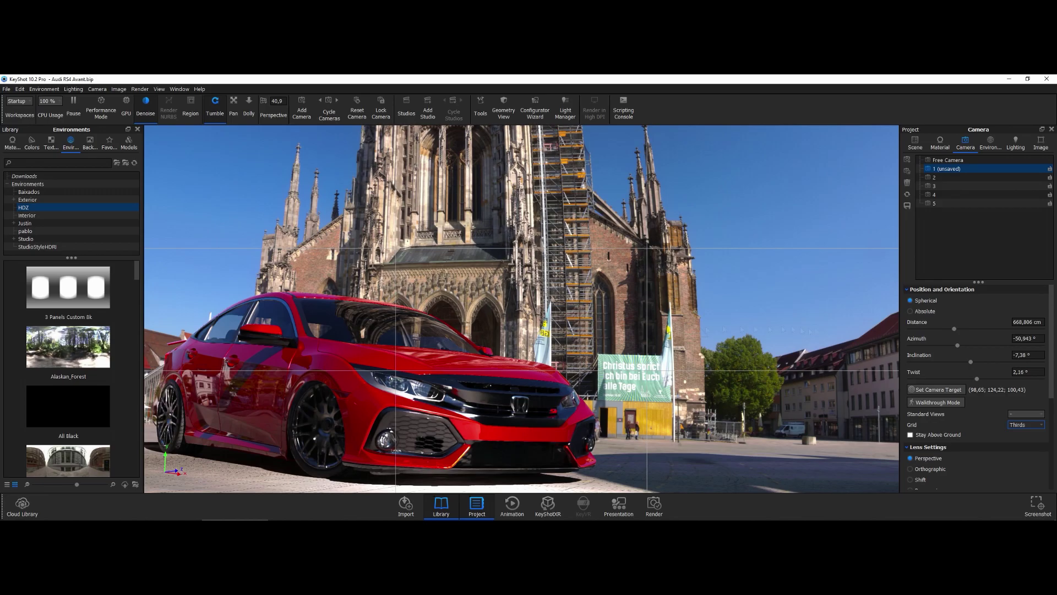
drag(976, 379, 976, 380)
text(2)
key(Return)
drag(974, 364, 970, 362)
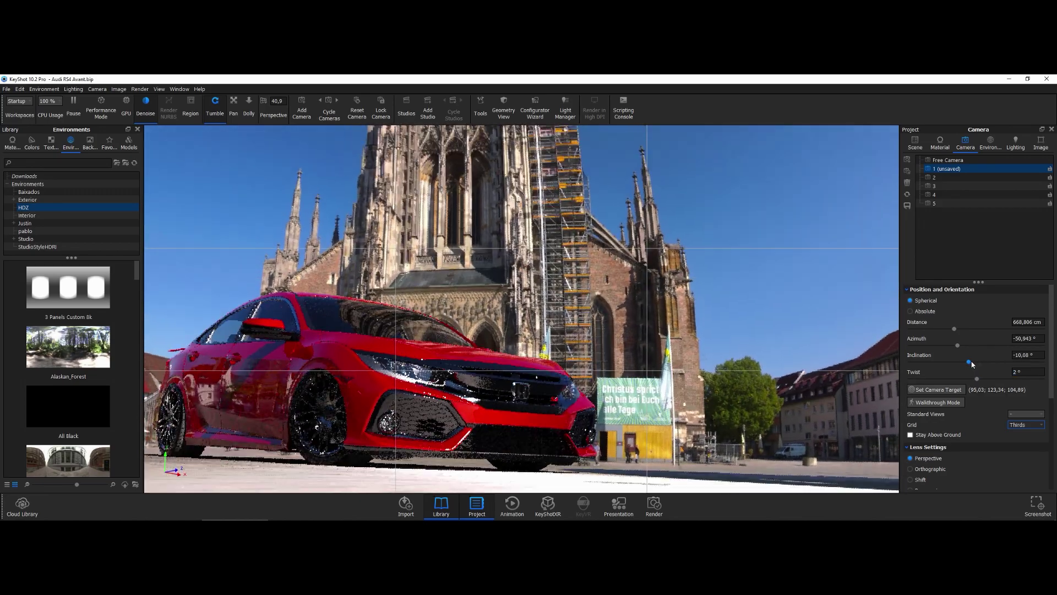
drag(958, 345, 959, 347)
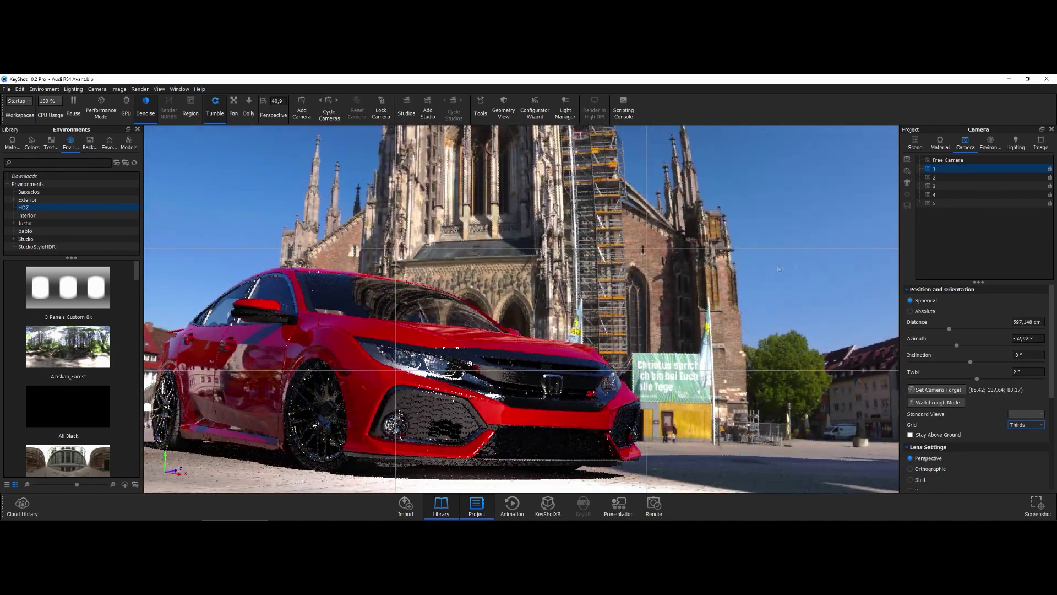
Apply the BrightSilver 528822 car paint to the body and review it through cameras 1, 3 and 4
click(12, 142)
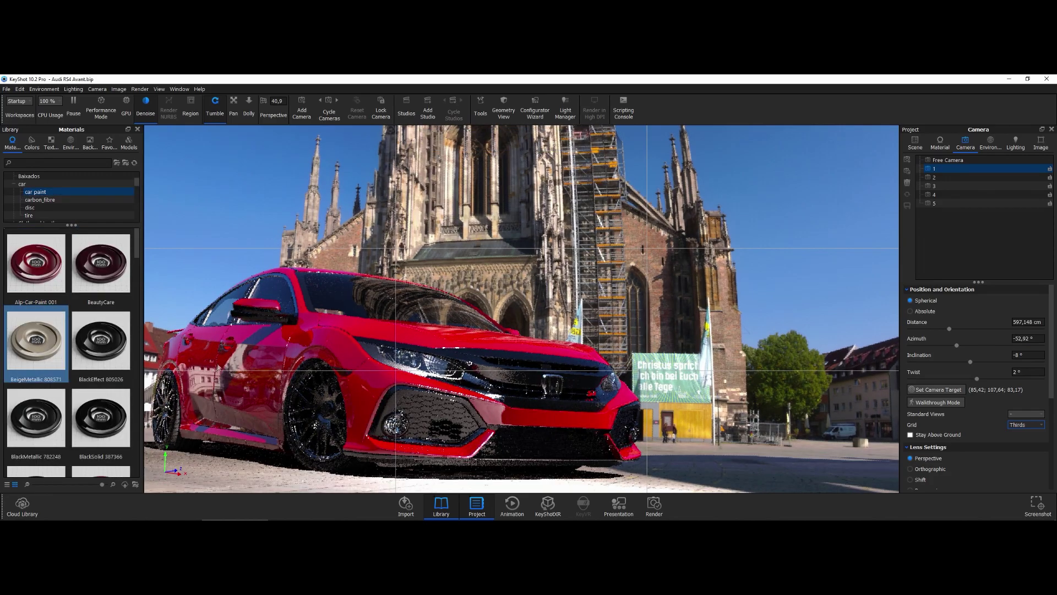
drag(217, 367, 218, 368)
scroll(104, 353, down, 3)
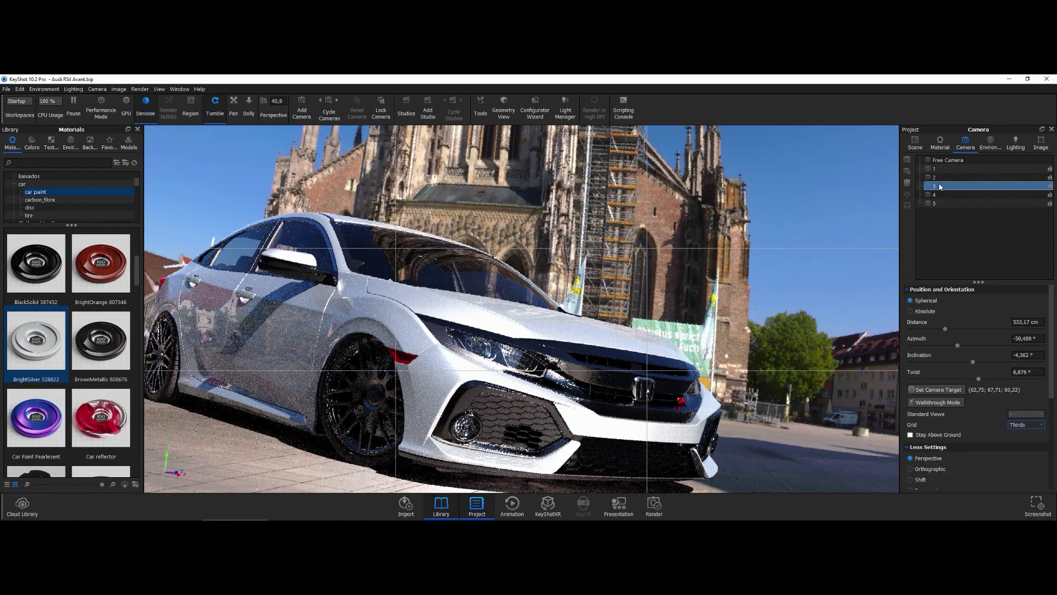
click(935, 169)
click(934, 186)
click(935, 194)
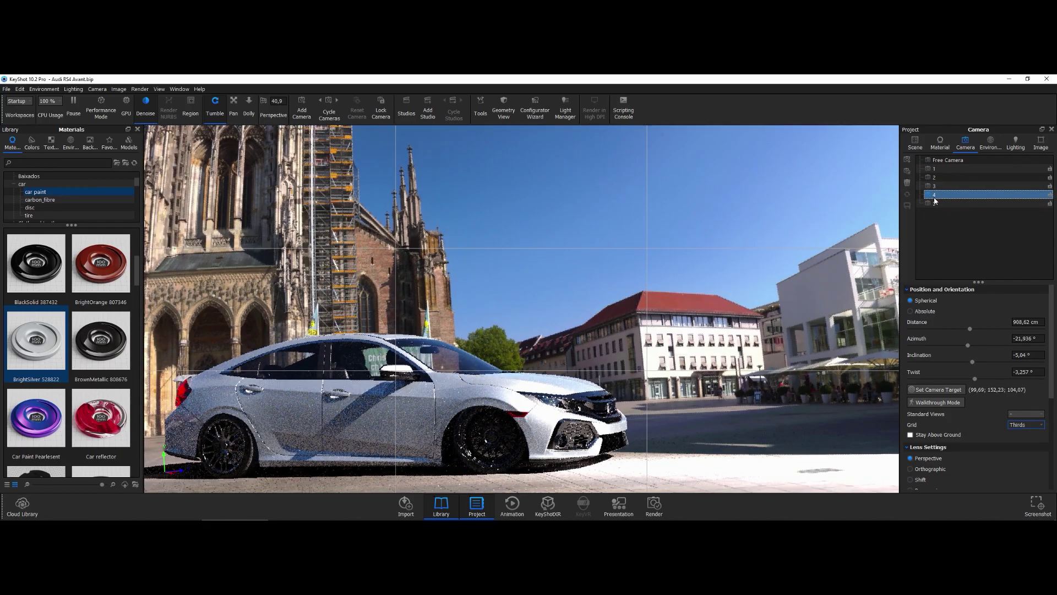
Reframe camera 3 for a low rear three-quarter view of the car and rotate the environment to 207.5°
click(940, 204)
drag(449, 334, 550, 337)
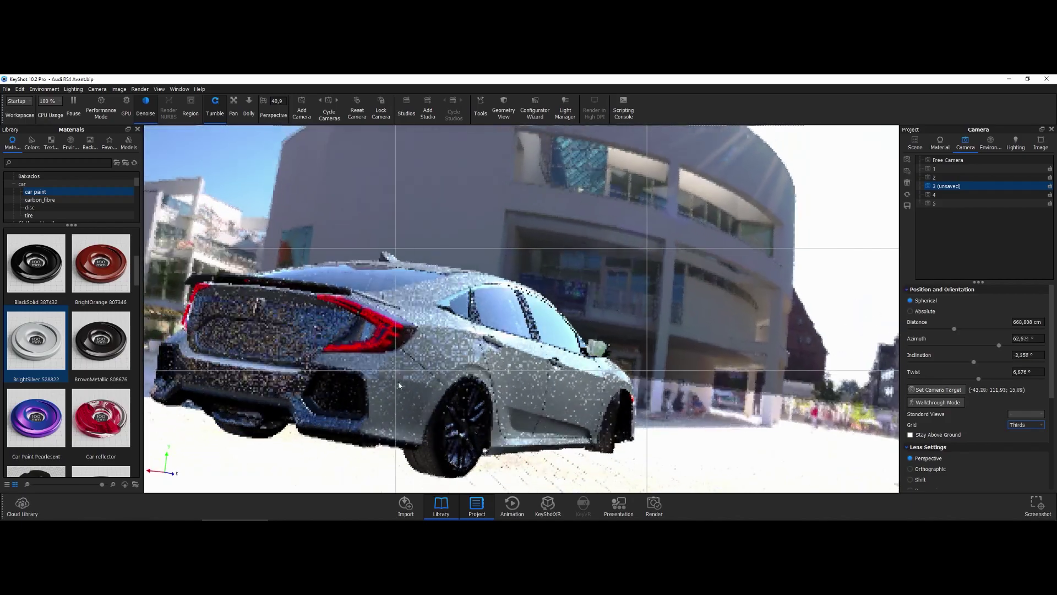
click(991, 143)
drag(986, 369, 864, 374)
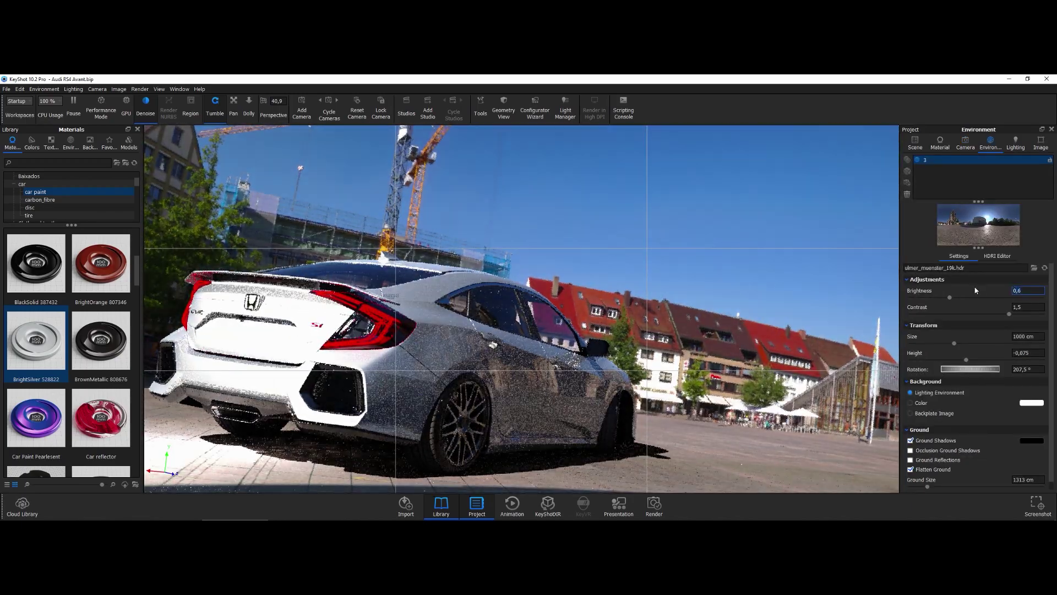
Adjust the midtones of the photographic image style's tone curve
click(1041, 143)
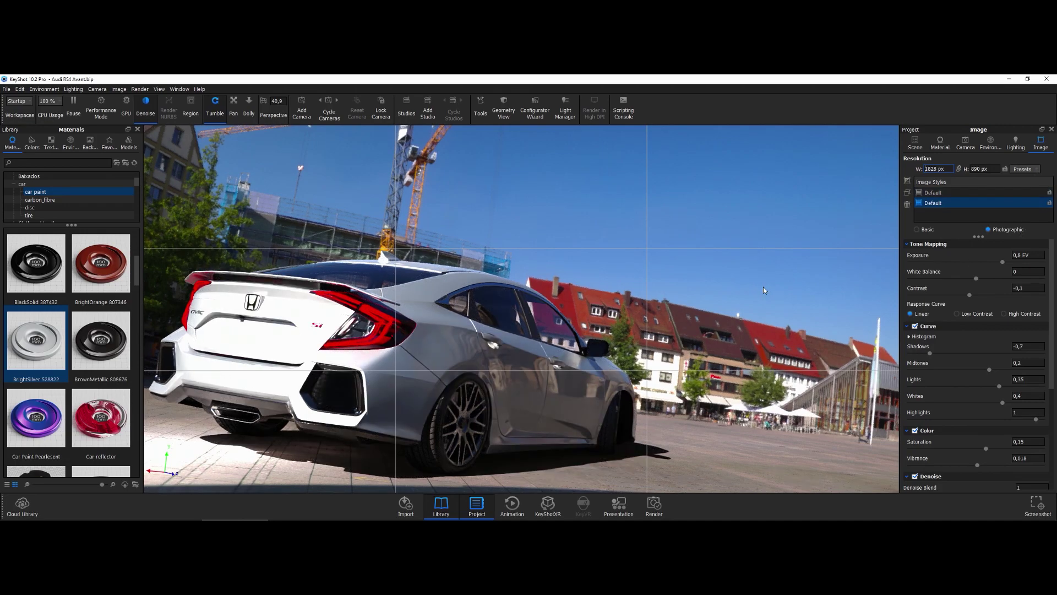
drag(990, 370, 1018, 387)
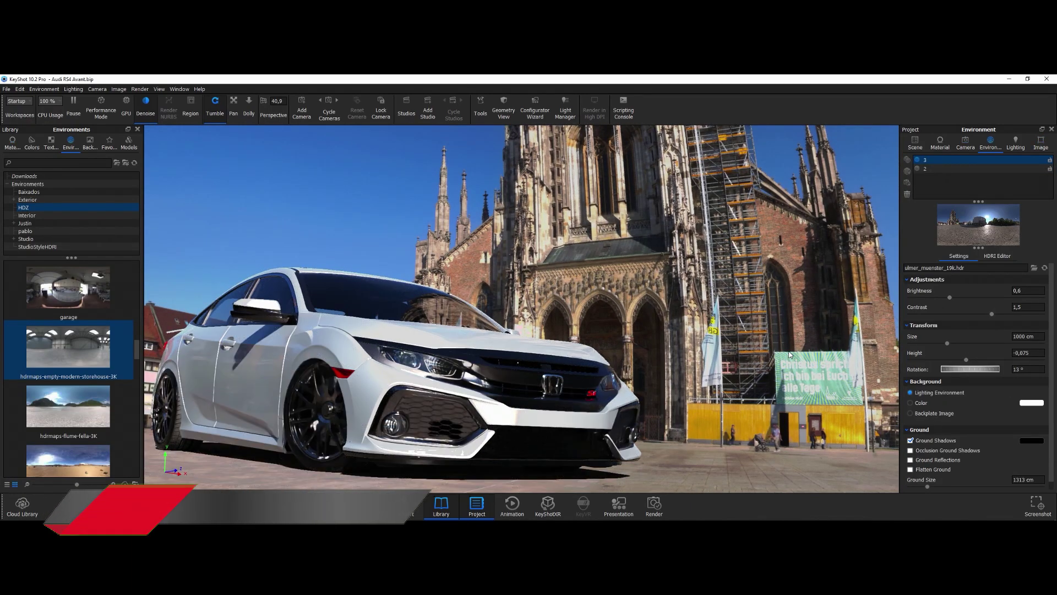
Compare environments 2 and 3, keep environment 3, and set its brightness to 0.5 and contrast to 1.8
click(935, 170)
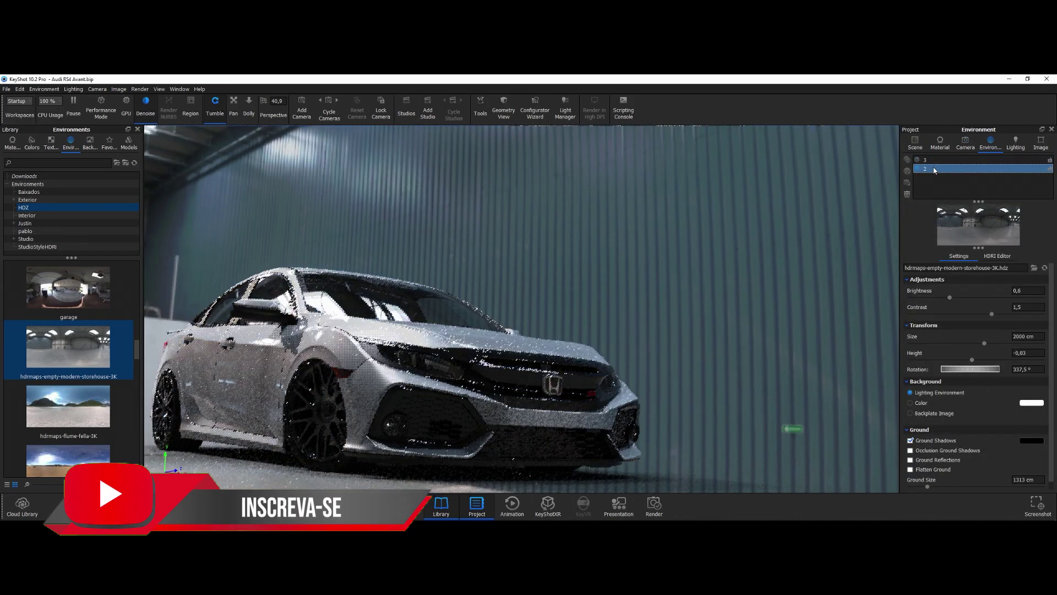
click(934, 161)
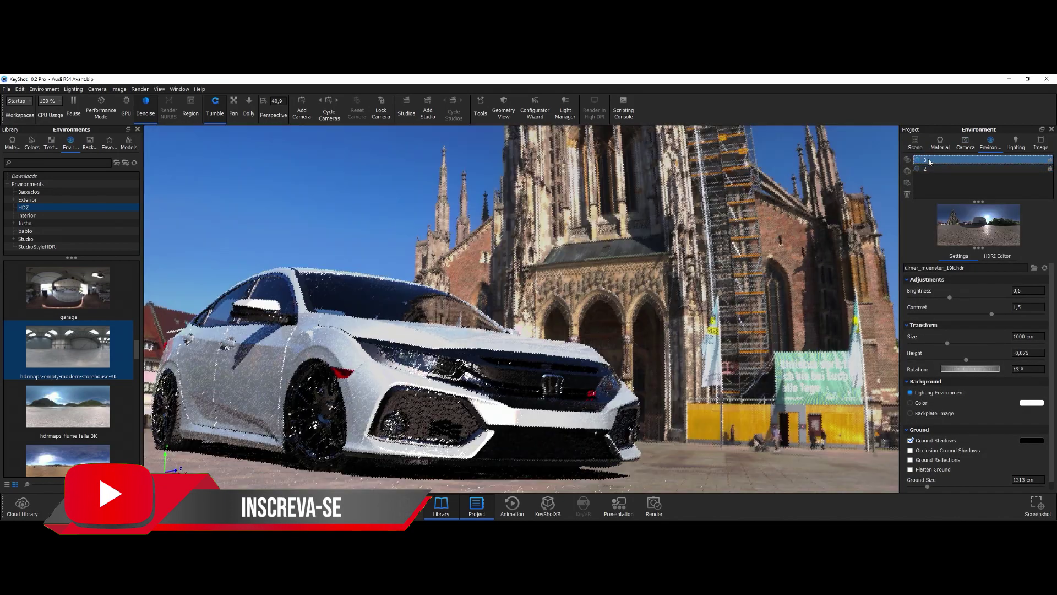
double_click(1028, 290)
text(0,5)
key(Tab)
text(1,8)
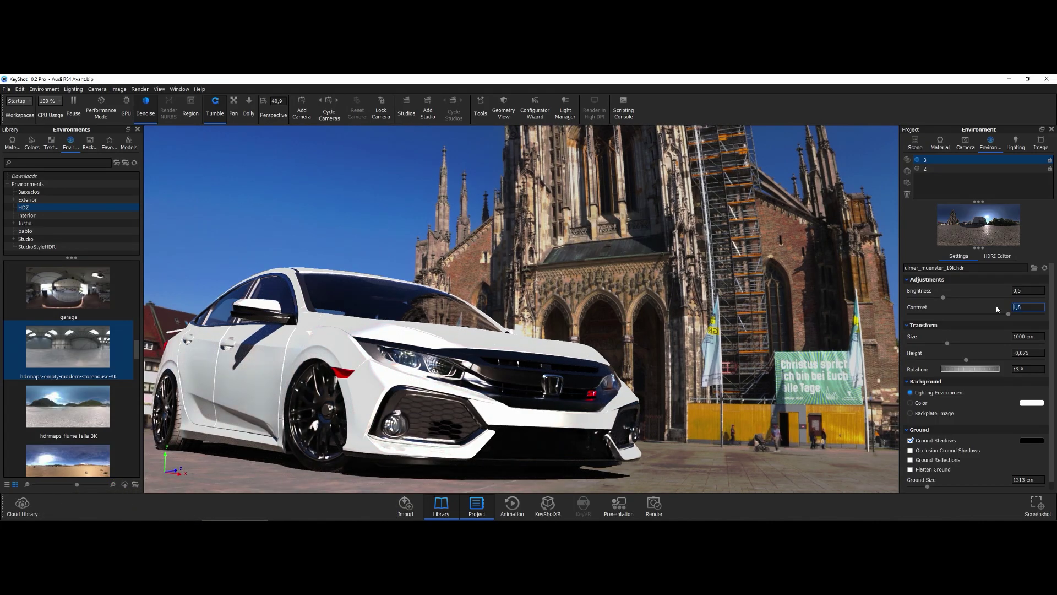
Enable Depth of Field for camera 1 with a focus distance of 427.041 cm and an f-stop of 2
click(966, 143)
click(916, 447)
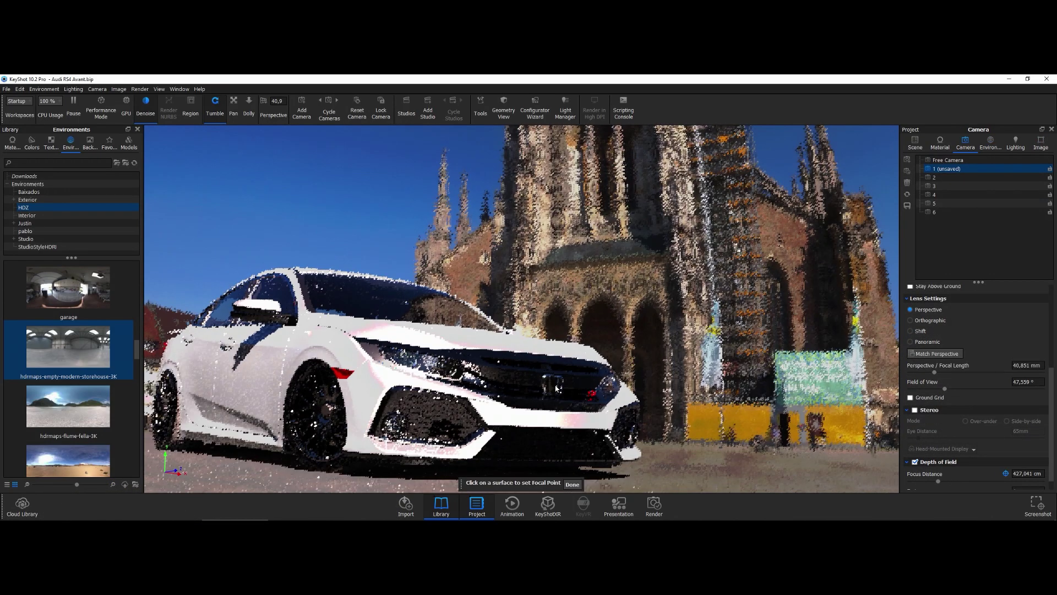
double_click(1027, 476)
text(1)
key(BackSpace)
text(2)
key(Return)
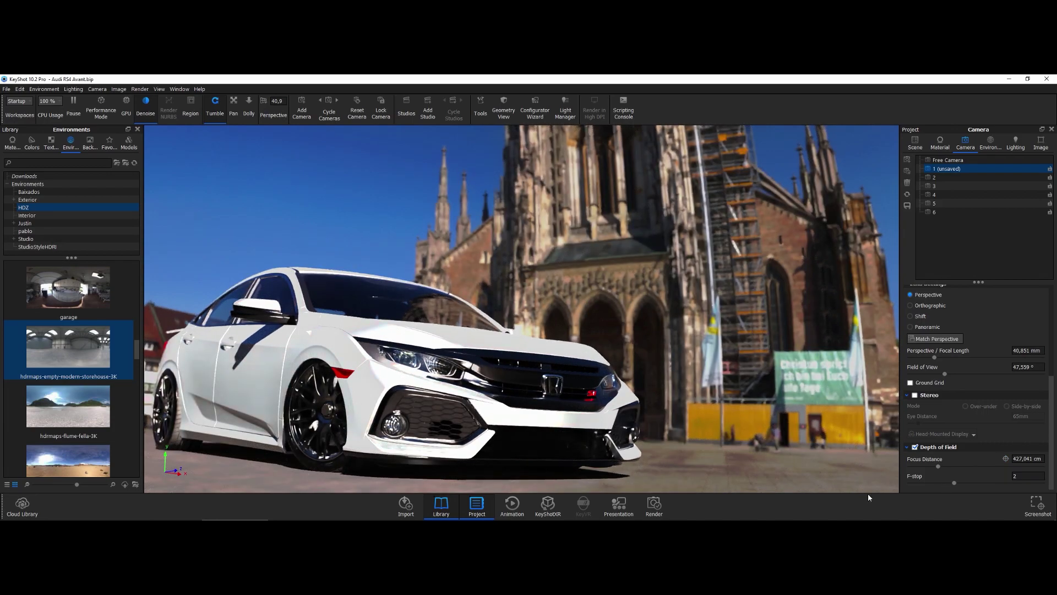
Try several car paints from the car paint library on the body, including DarkTitanium and RedPearl 587403
click(13, 143)
mouse_move(101, 340)
mouse_down()
mouse_move(441, 358)
mouse_move(245, 369)
mouse_up()
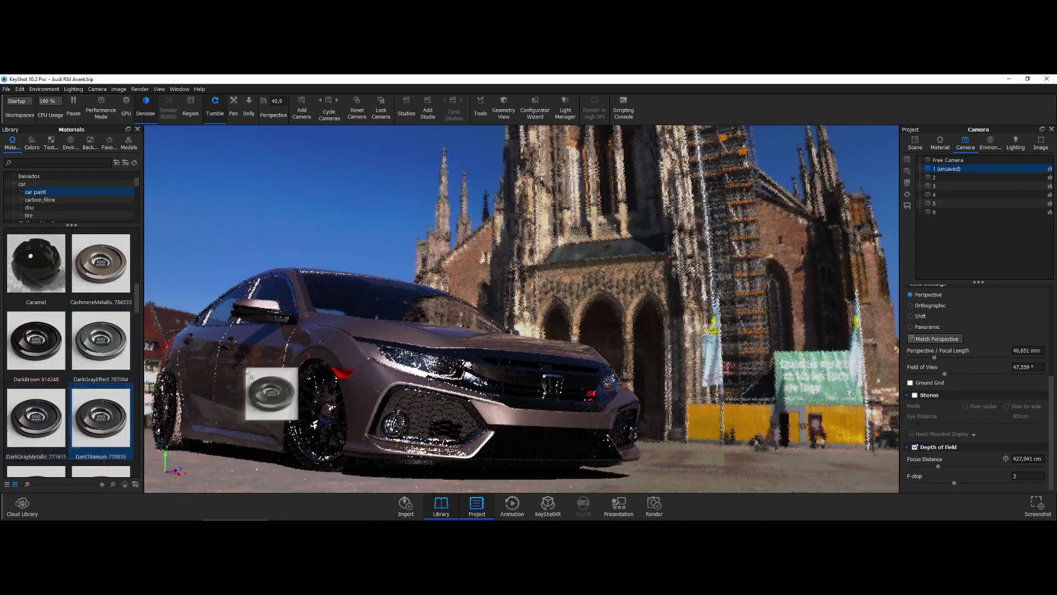
scroll(72, 358, down, 5)
drag(101, 416, 220, 385)
scroll(72, 358, down, 5)
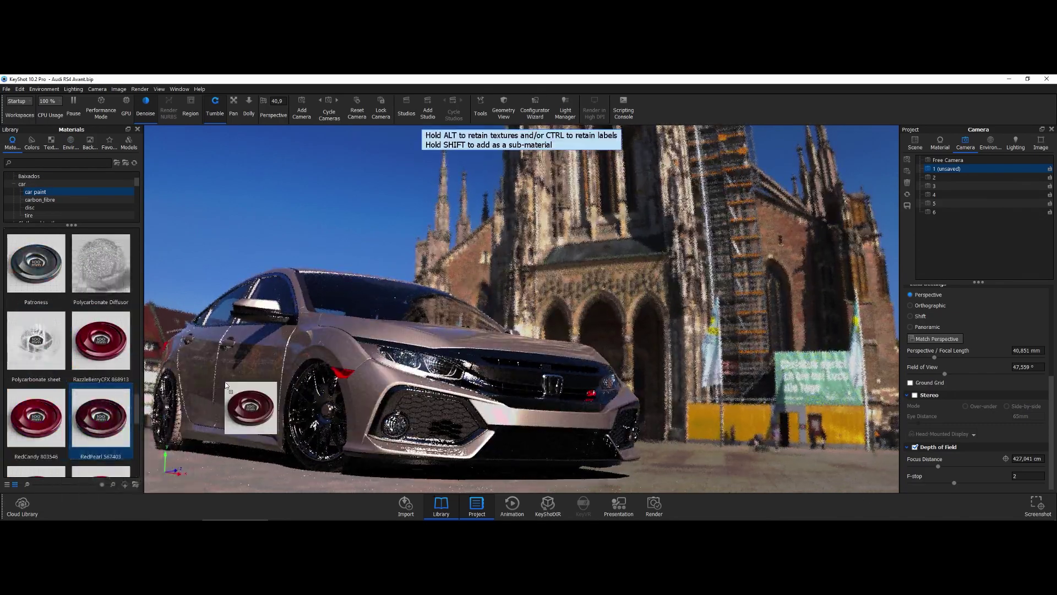
scroll(72, 358, down, 3)
drag(101, 340, 251, 366)
Apply the Axalta paint Jazzy Blue_745523 to the car body
click(32, 191)
scroll(71, 358, down, 10)
scroll(71, 358, up, 10)
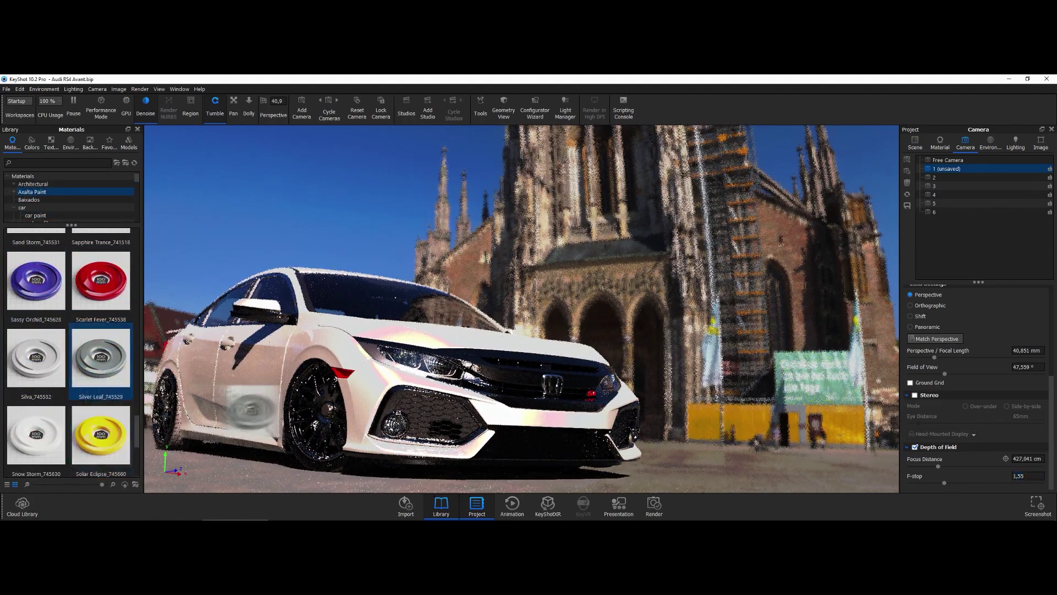
drag(36, 280, 237, 381)
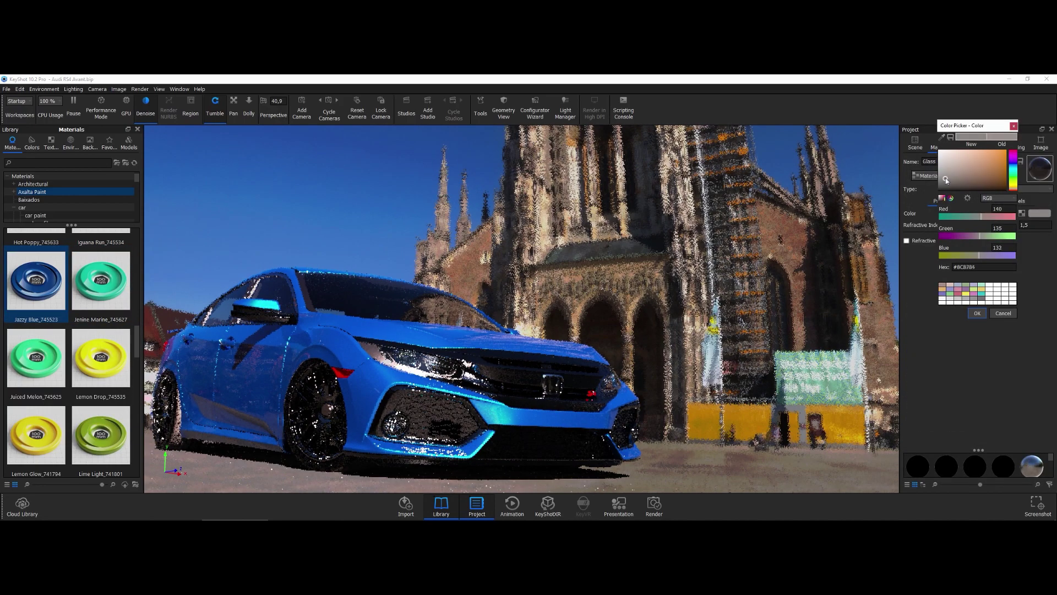
Set the colour of the Glass Basic Orange #1 material to white
drag(952, 175, 941, 150)
click(978, 313)
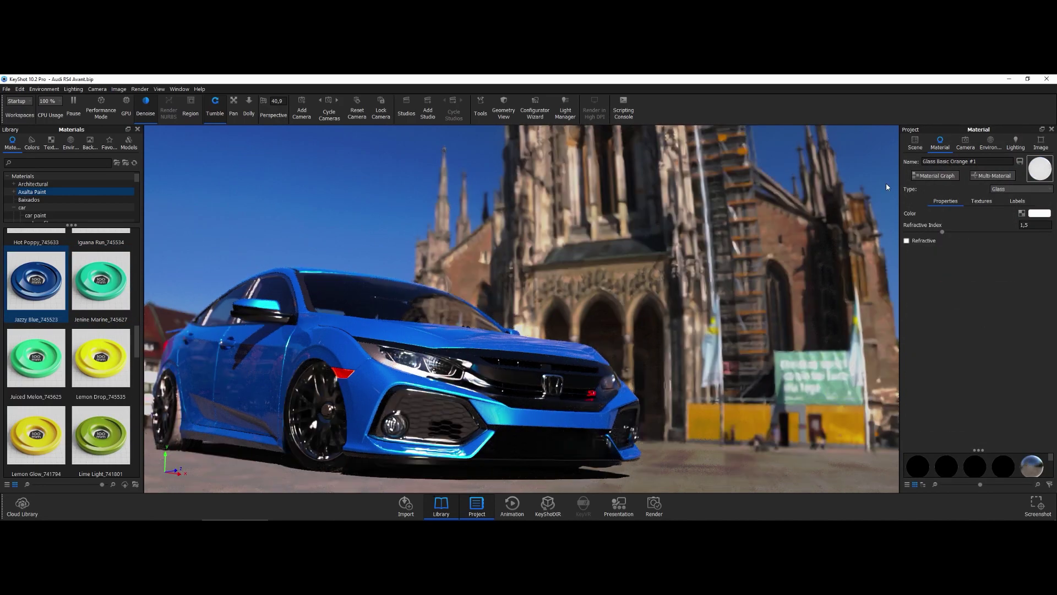
Apply the Gem Stone Topaz material to the lens of the side marker behind the front wheel arch edge
click(965, 143)
click(948, 169)
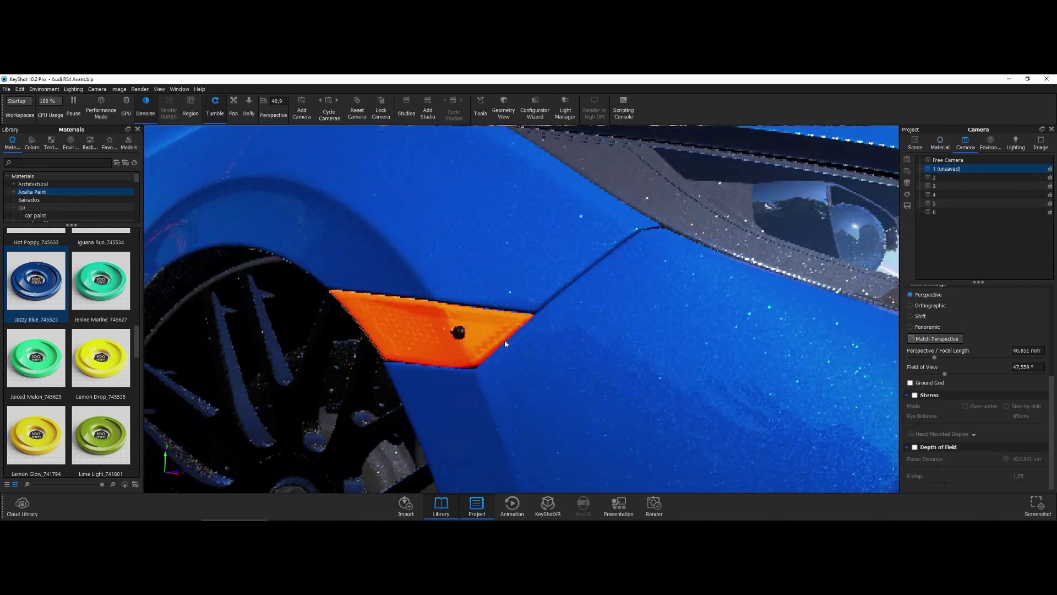
drag(71, 226, 71, 311)
click(915, 143)
click(428, 350)
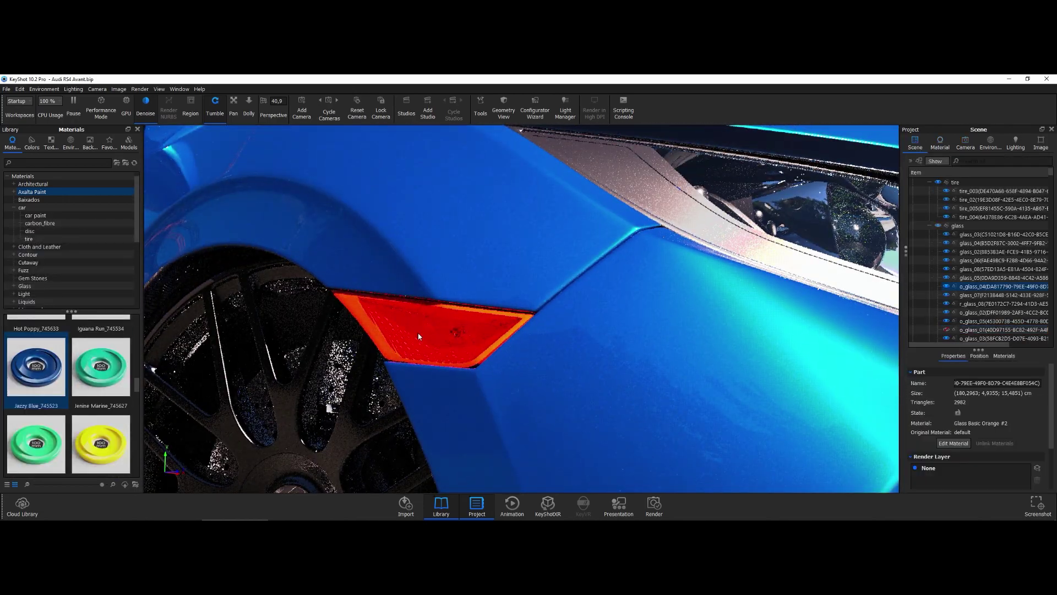
click(32, 278)
mouse_move(36, 435)
mouse_down()
mouse_move(992, 292)
mouse_move(383, 346)
mouse_up()
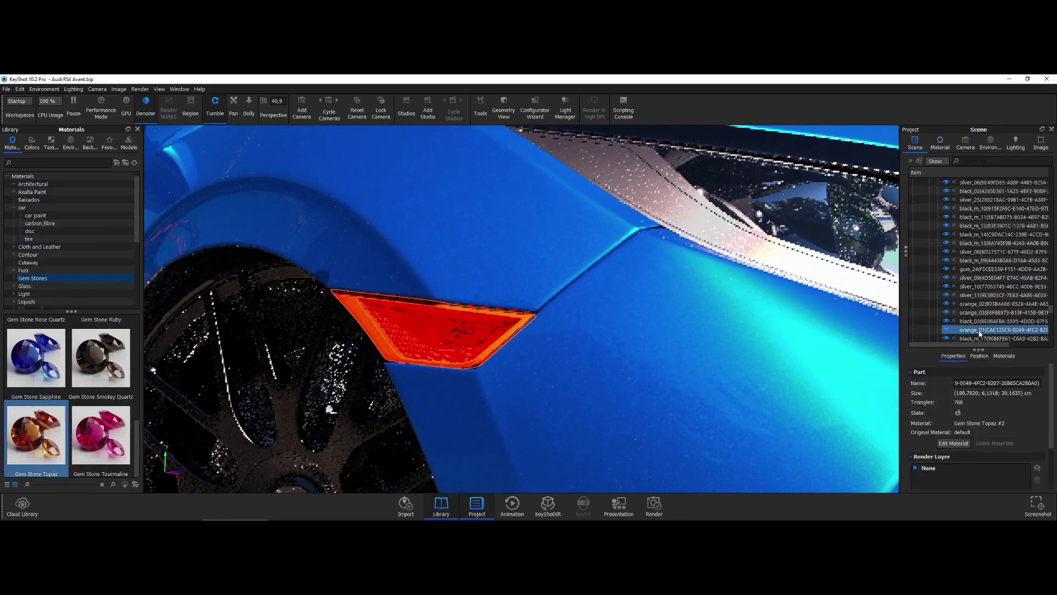
Apply Gem Stone Topaz to a further glass part of the side marker and show all hidden parts
scroll(421, 332, up, 3)
scroll(429, 350, up, 2)
click(431, 352)
drag(36, 435, 979, 254)
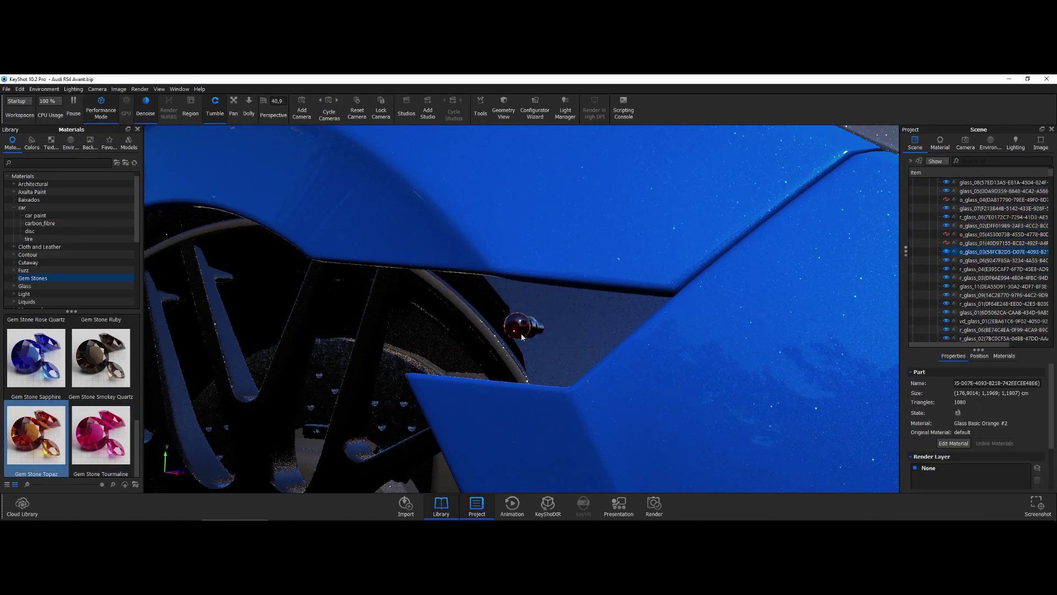
right_click(578, 325)
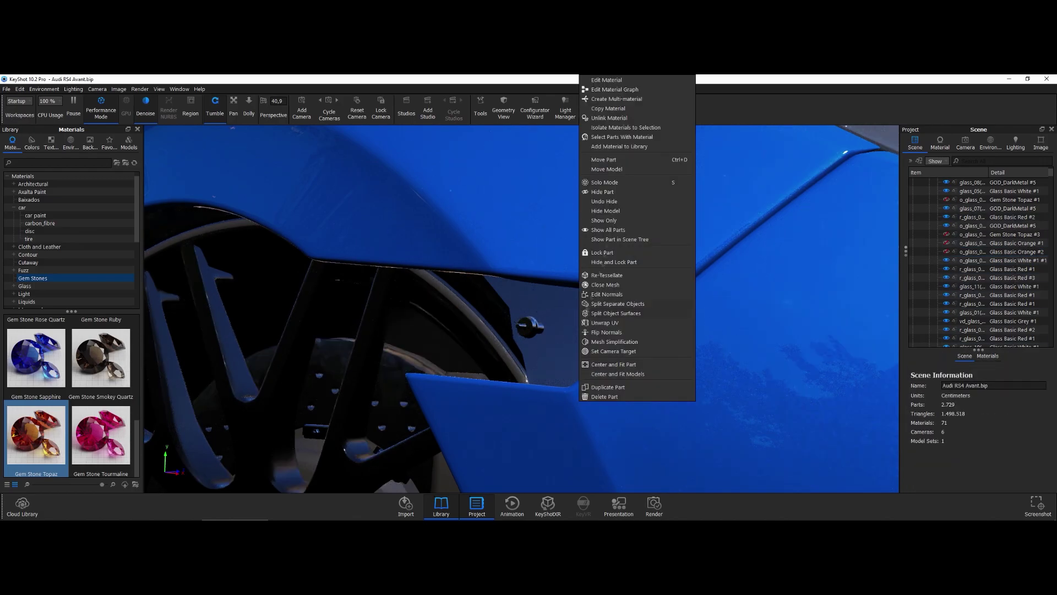
click(612, 234)
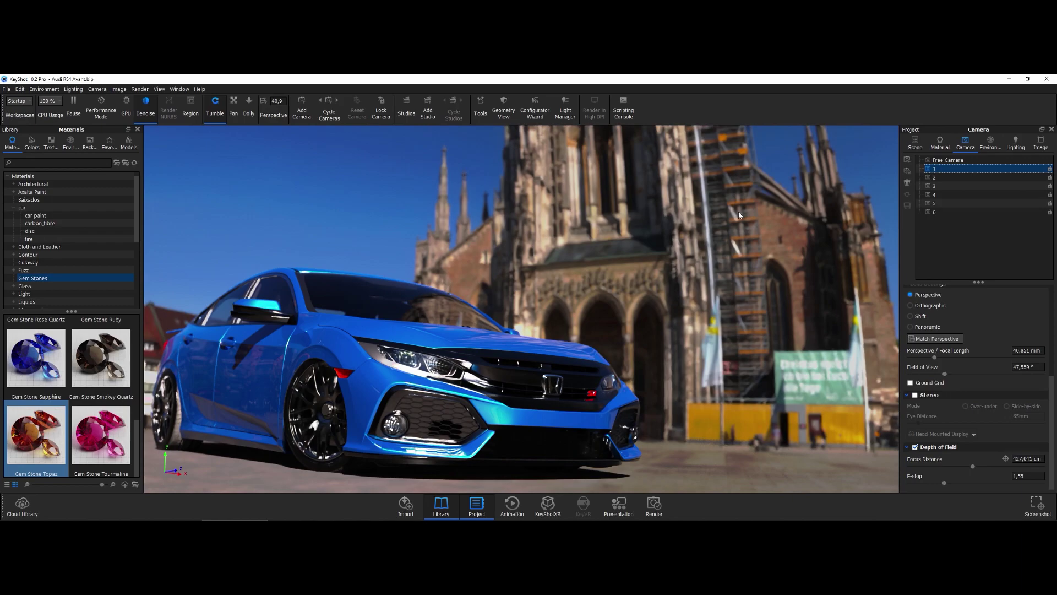
Review the blue car through cameras 3, 4, 5 and 6
click(939, 186)
click(939, 194)
click(939, 203)
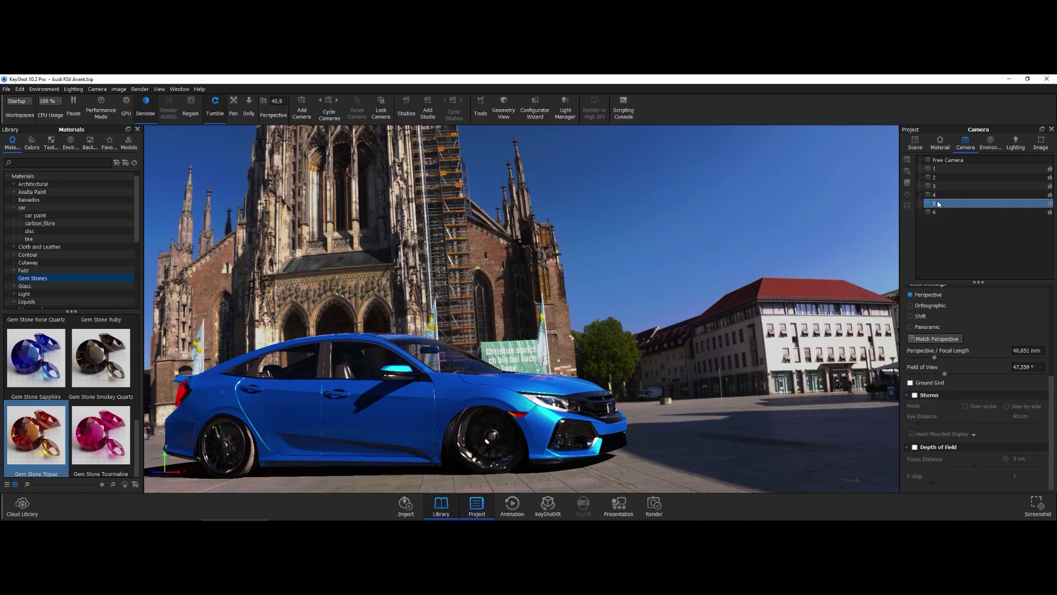
click(943, 212)
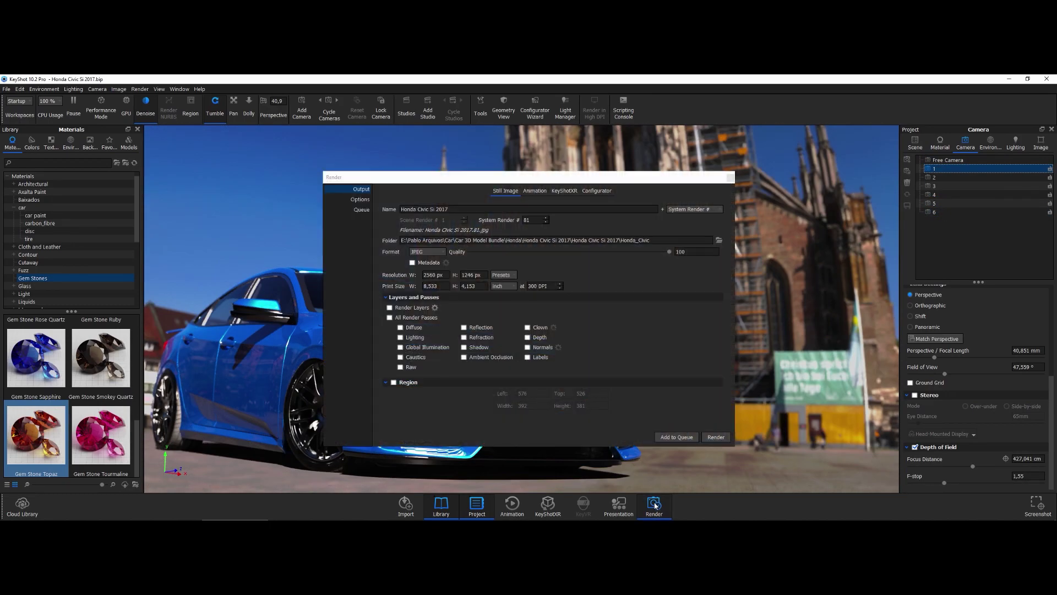
Render camera 1 as the JPEG still Honda Civic Si 2017 at 2560 × 1246 px and quality 100
click(716, 437)
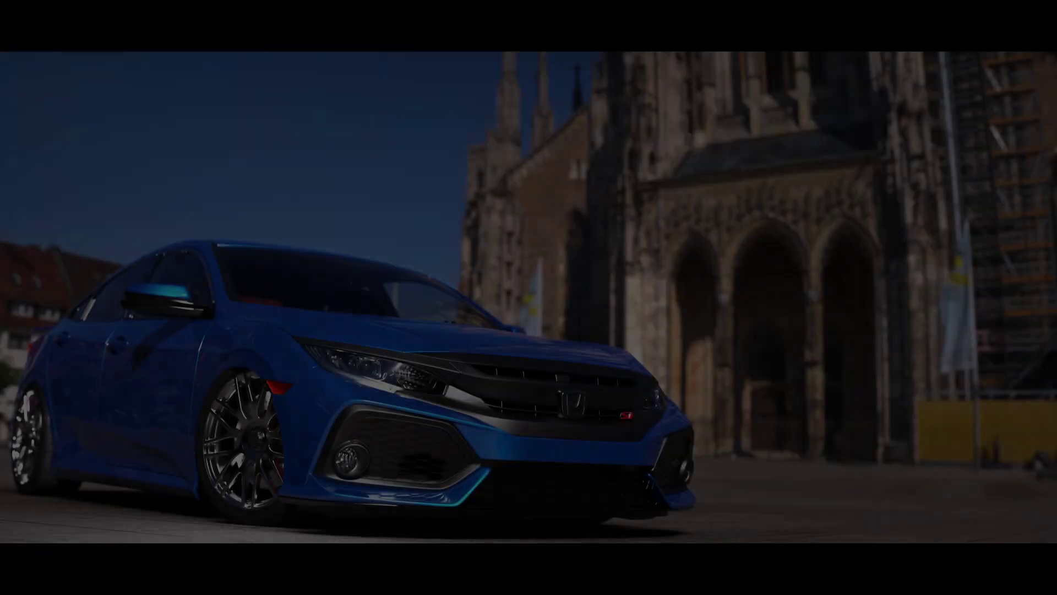